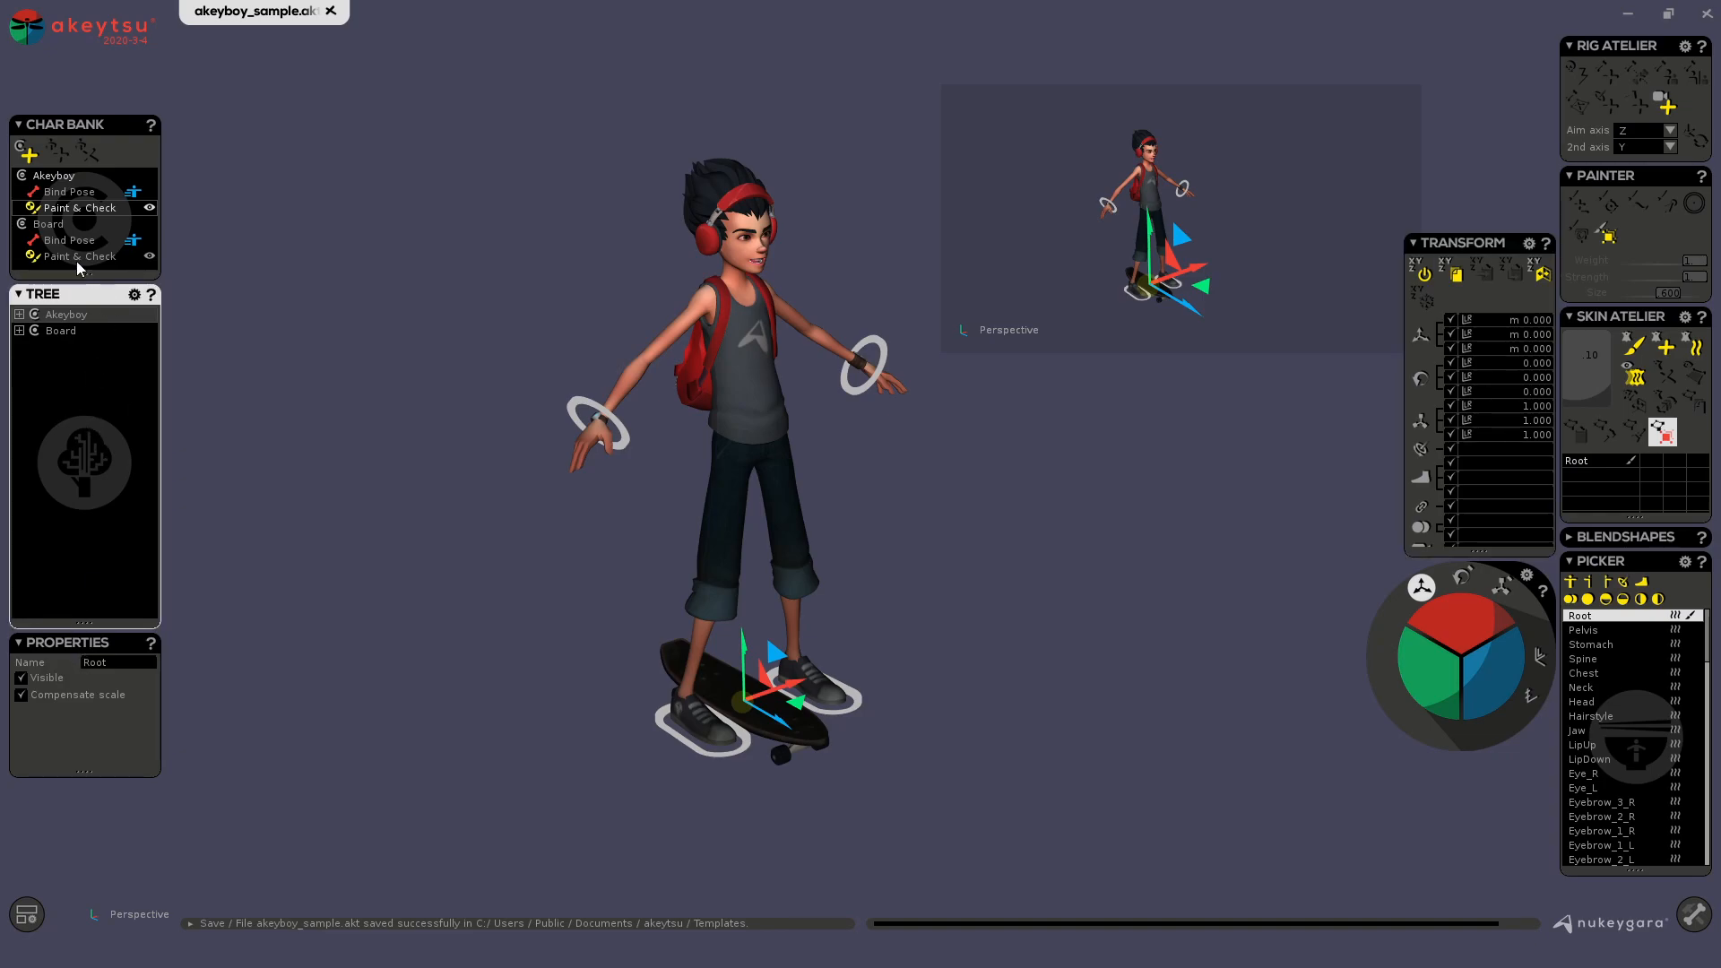
# Create a new character entry named Camera and add a camera to it
pyautogui.click(28, 154)
pyautogui.write('Camera')
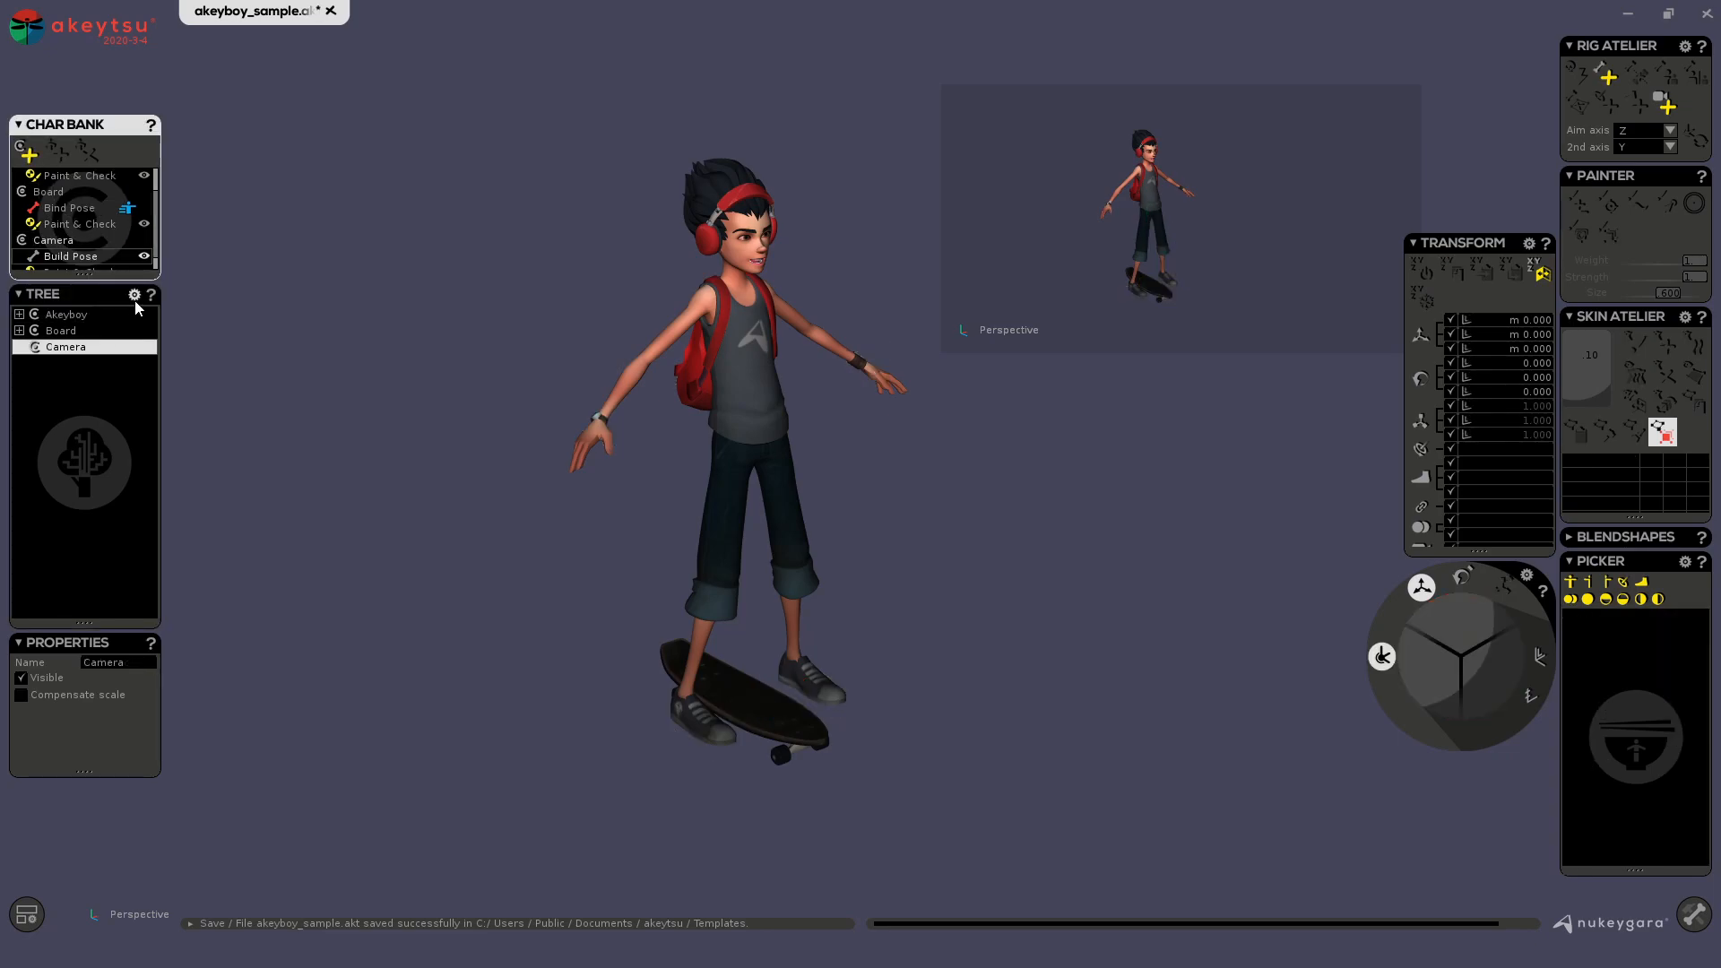
pyautogui.click(1665, 112)
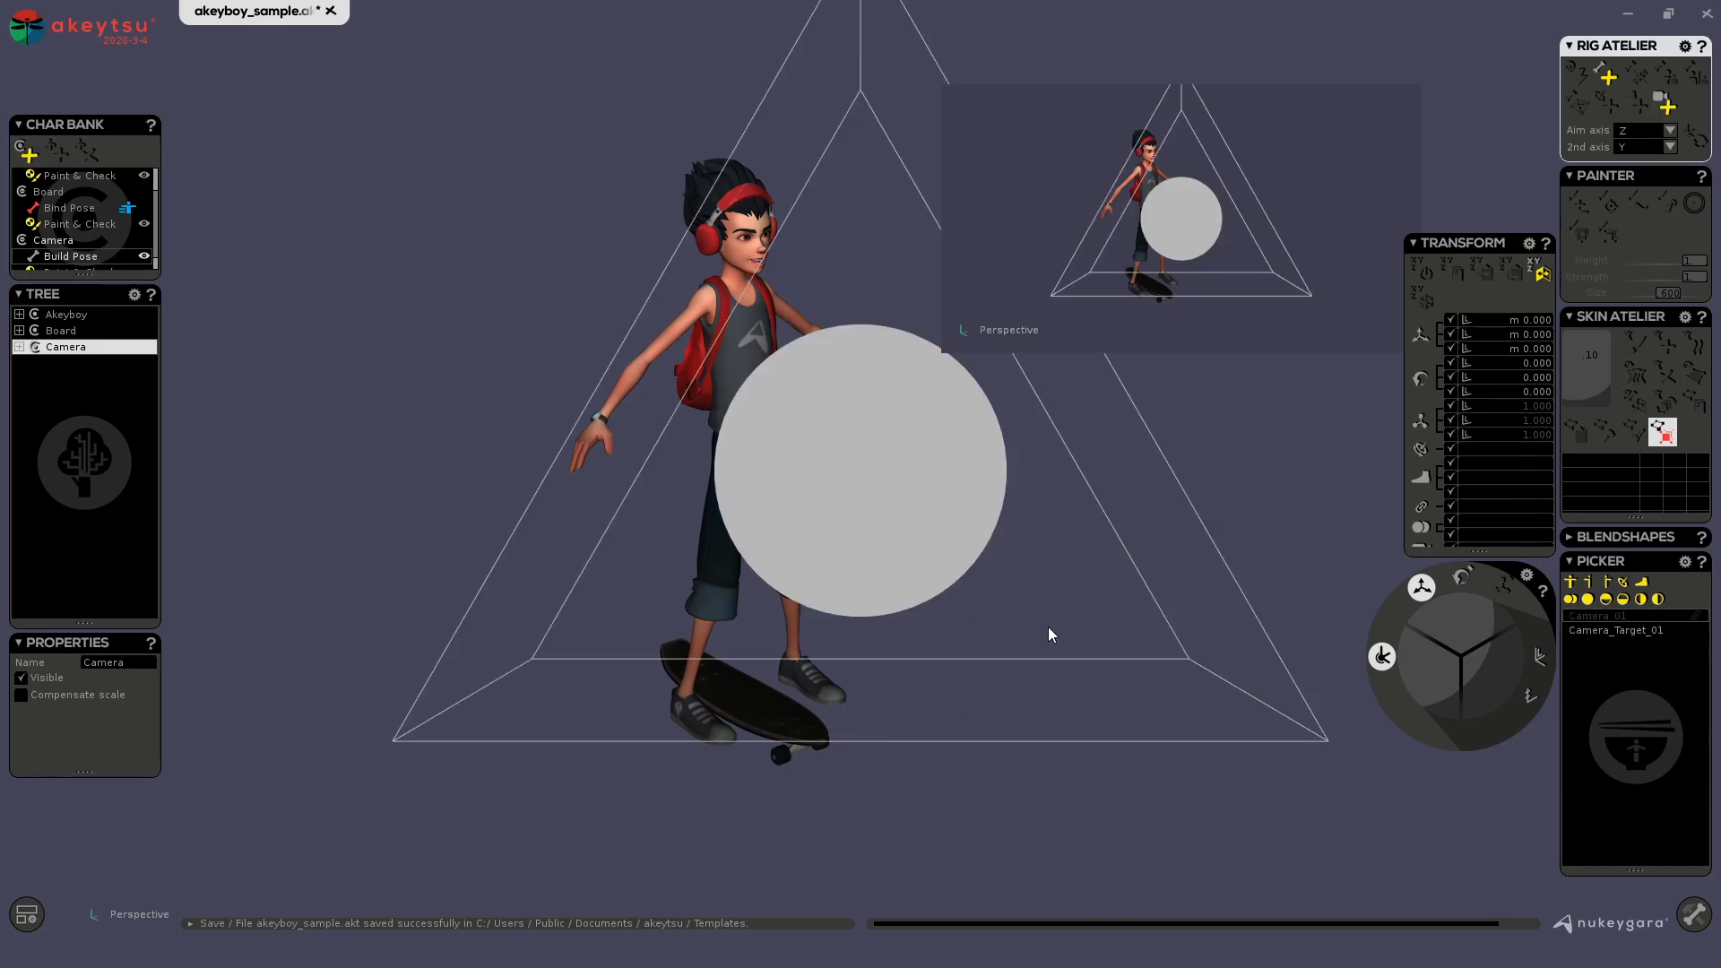
# Select Camera_01 in the scene and set all its position and rotation values to 0
pyautogui.moveTo(1049, 634); pyautogui.dragTo(989, 634, button='middle')
pyautogui.scroll(-6, 1026, 622)
pyautogui.moveTo(618, 695); pyautogui.dragTo(730, 642, button='middle')
pyautogui.click(937, 518)
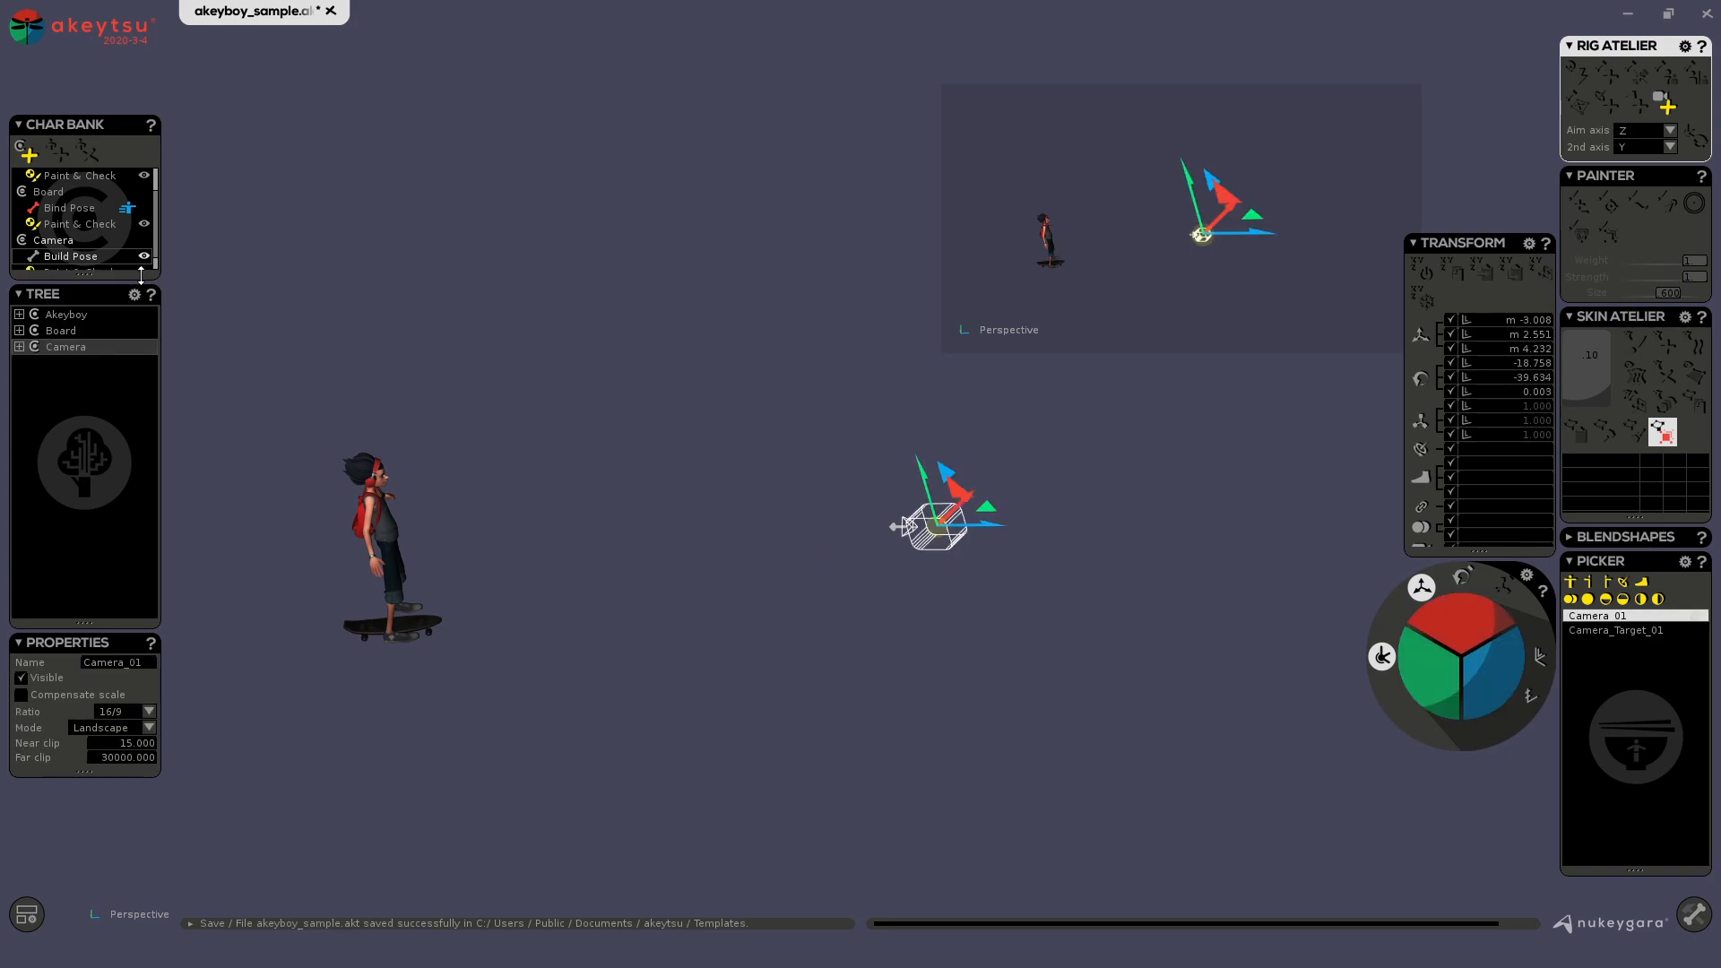
pyautogui.moveTo(1514, 386); pyautogui.dragTo(1513, 316)
pyautogui.write('0')
pyautogui.press('Return')
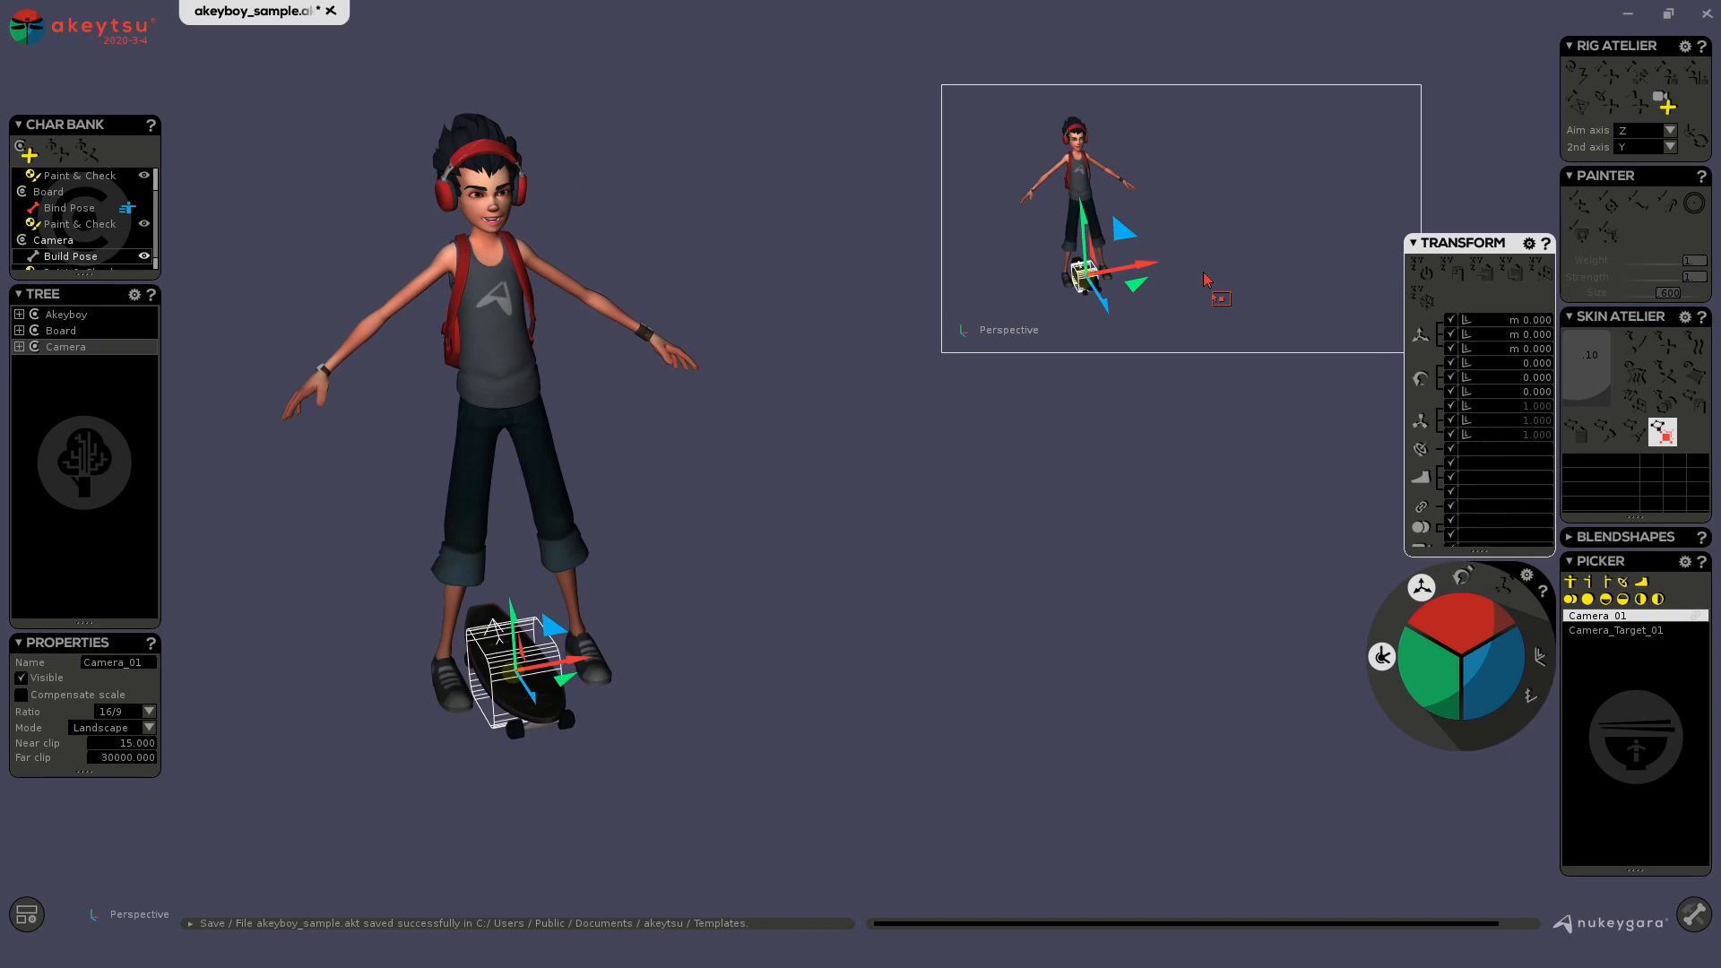
# Show the animated camera Camera_01 in the small secondary viewport
pyautogui.click(1008, 332)
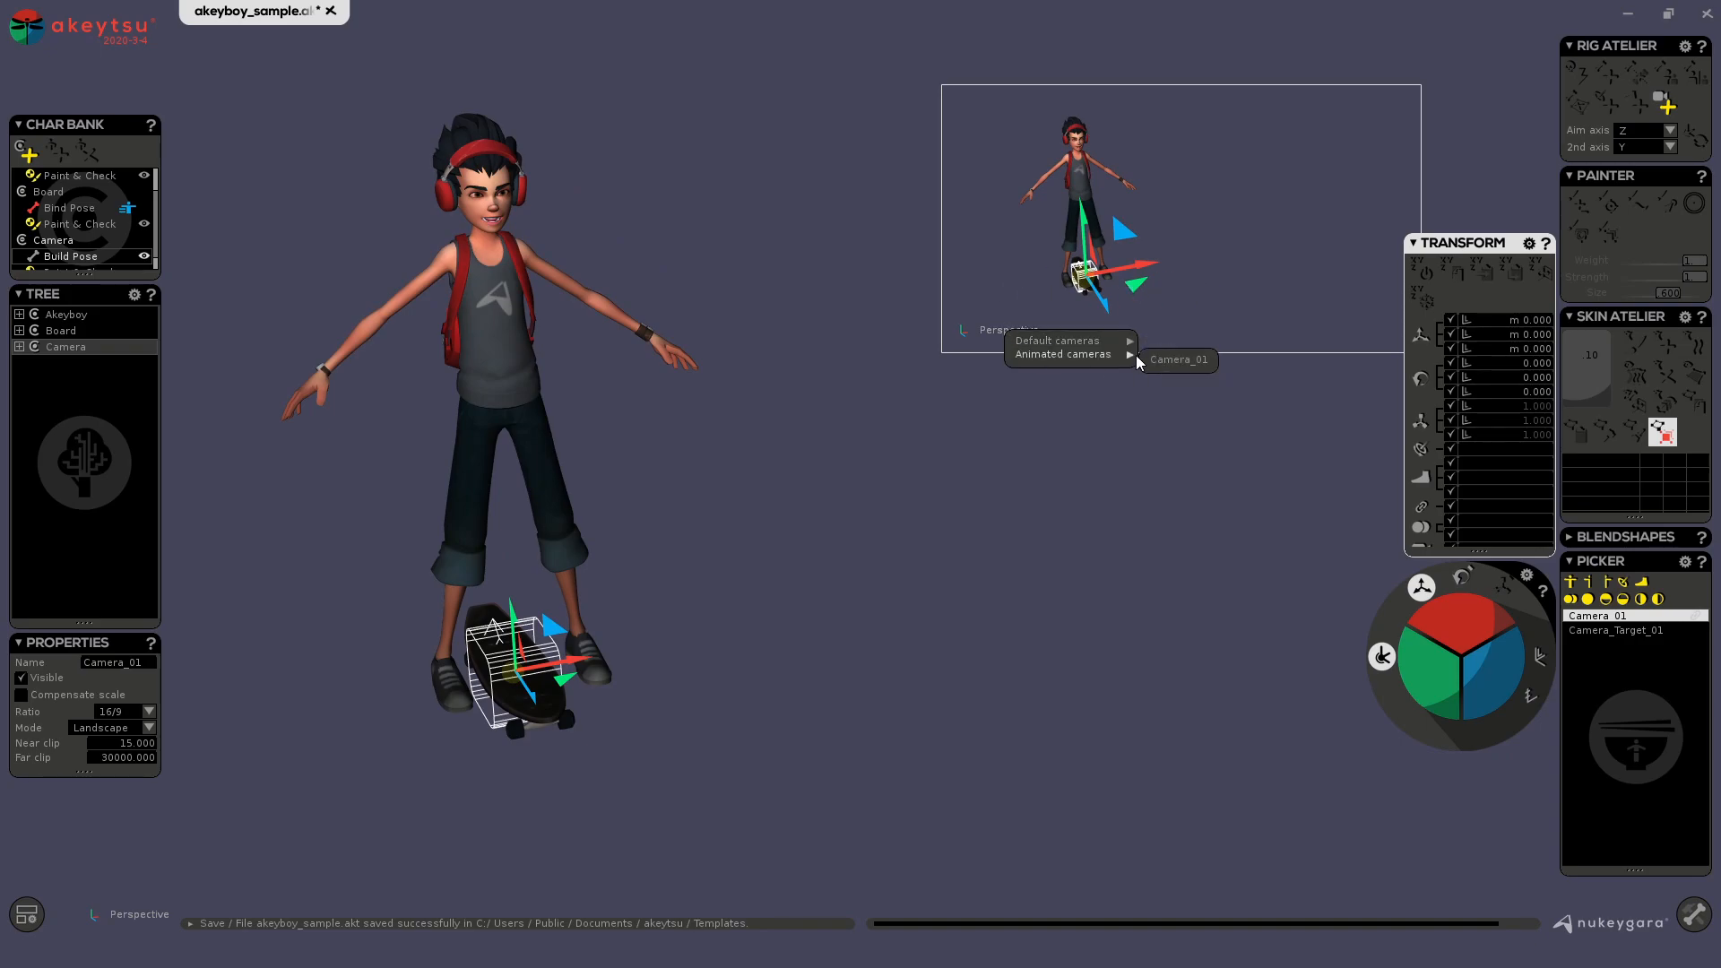
pyautogui.click(1174, 358)
pyautogui.moveTo(1151, 562)
pyautogui.mouseDown(button='middle')
pyautogui.moveTo(1037, 553)
pyautogui.moveTo(1163, 541)
pyautogui.mouseUp(button='middle')
pyautogui.moveTo(839, 581)
pyautogui.mouseDown(button='middle')
pyautogui.moveTo(923, 547)
pyautogui.moveTo(849, 579)
pyautogui.mouseUp(button='middle')
# Switch to animation mode, converting the existing animations, and create a new animation named 360
pyautogui.press('Tab')
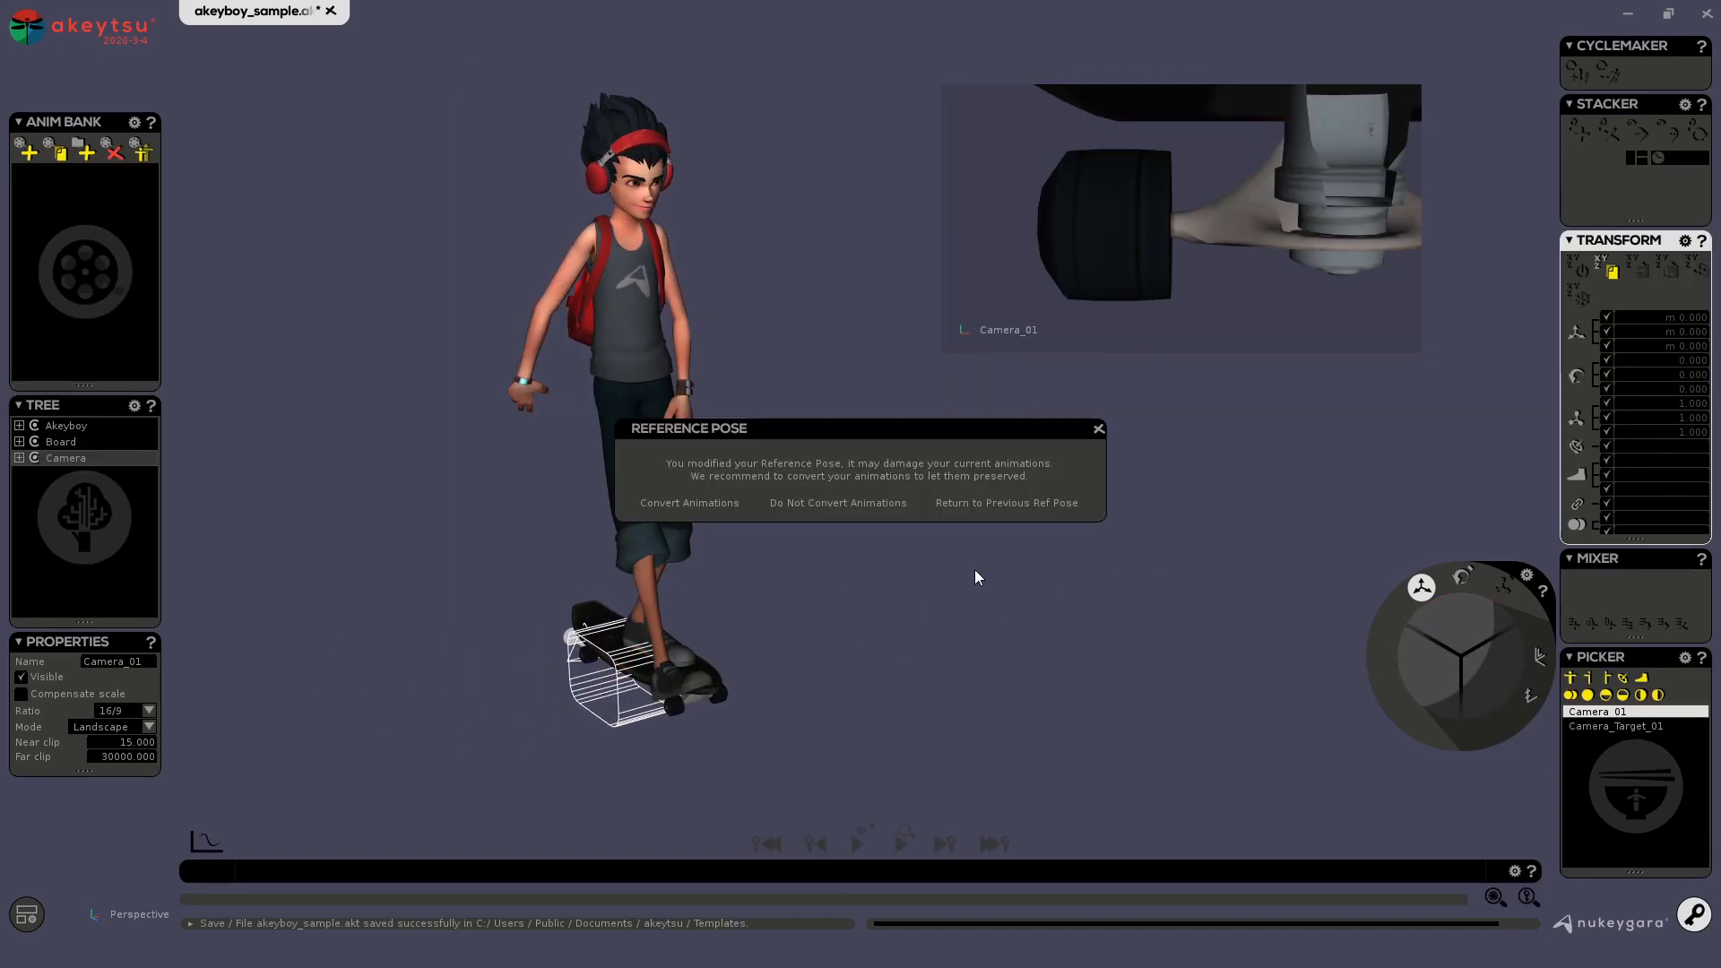
pyautogui.click(702, 509)
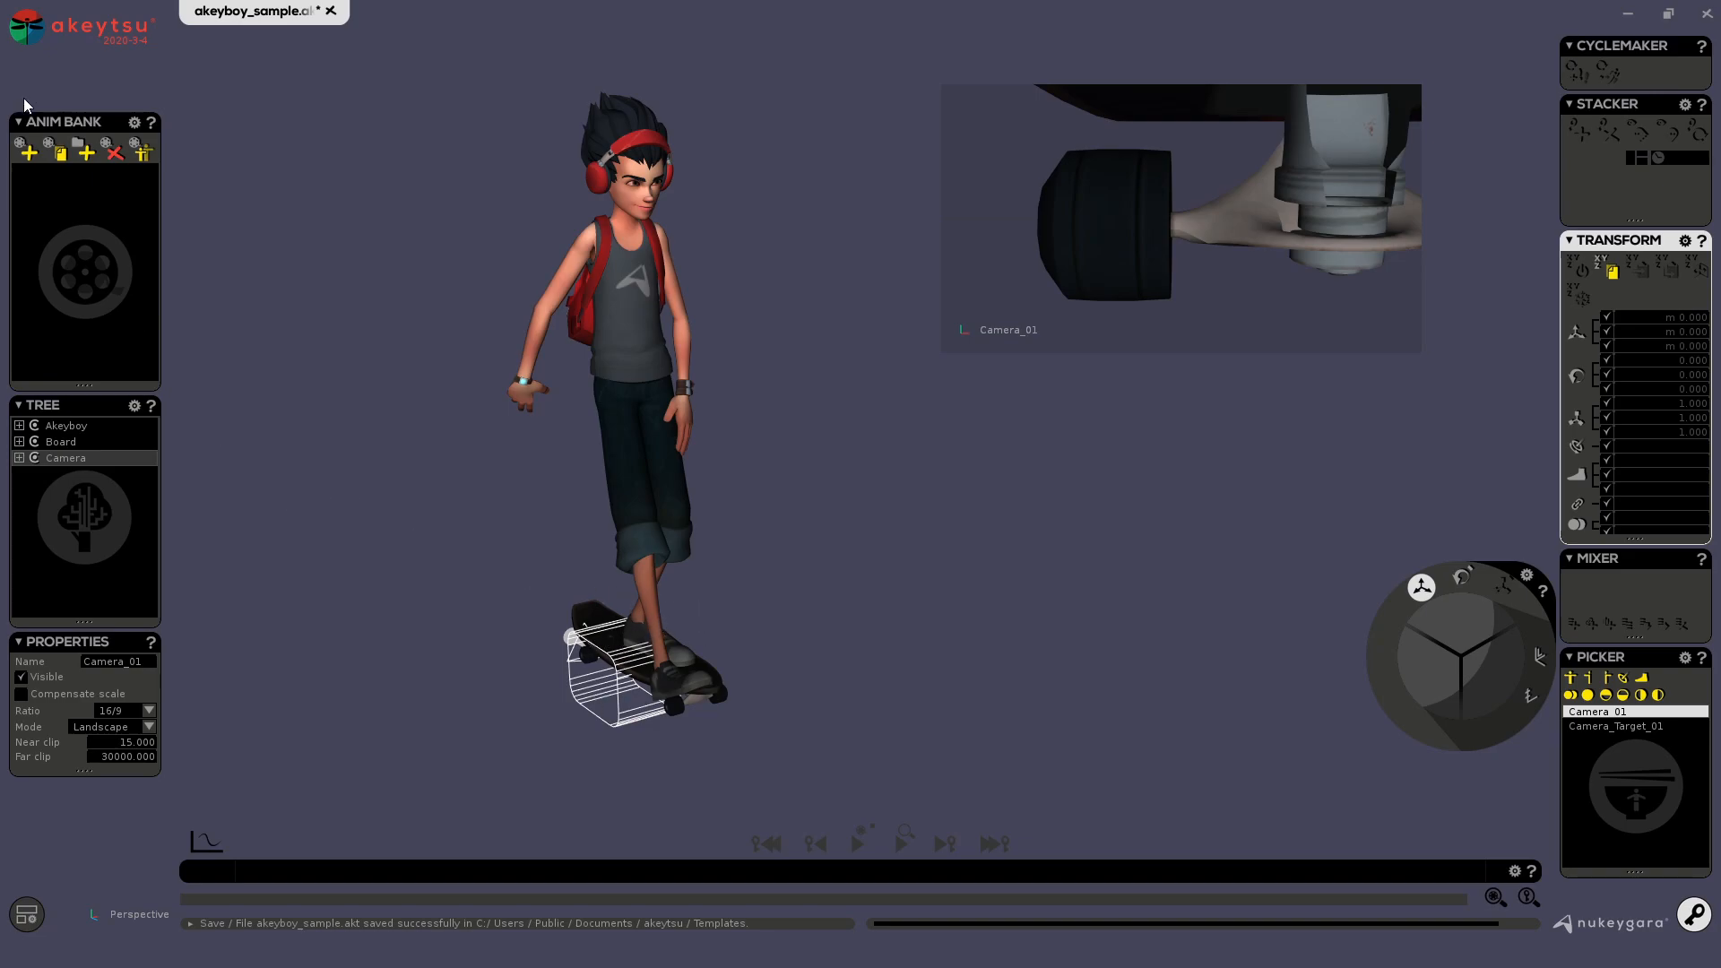
pyautogui.click(30, 153)
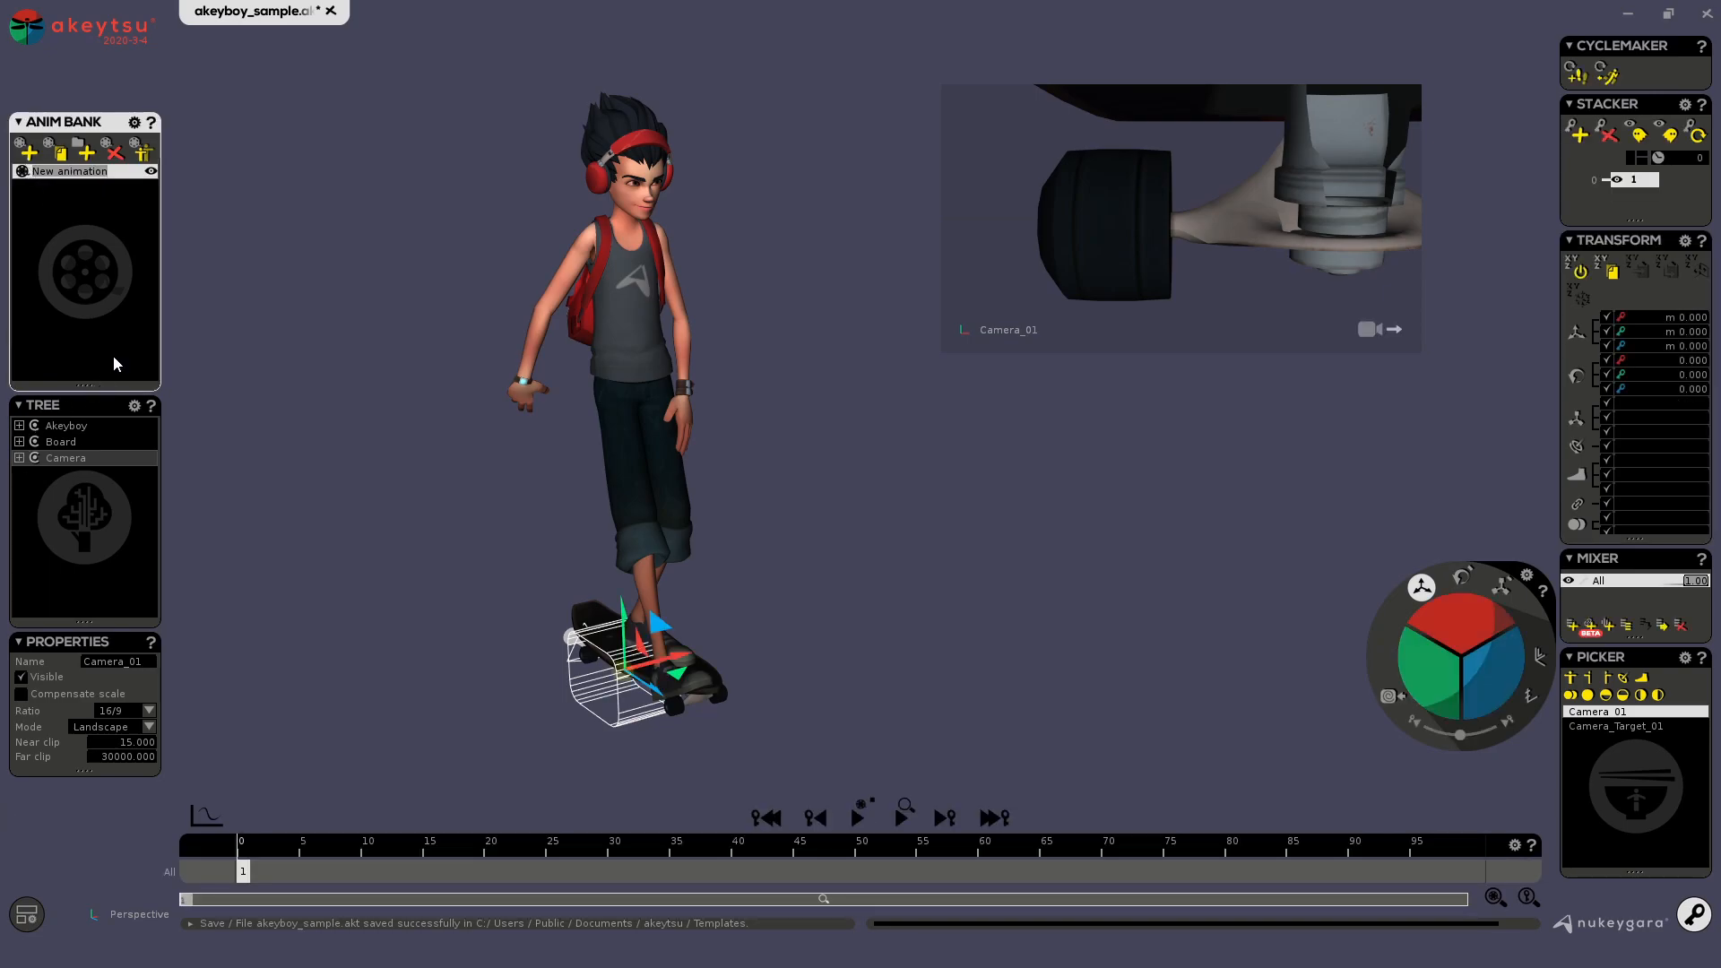
pyautogui.write('360')
# Display the ground grid and frame the character and camera from a raised side view
pyautogui.keyDown('alt'); pyautogui.moveTo(458, 549); pyautogui.dragTo(1149, 588); pyautogui.keyUp('alt')
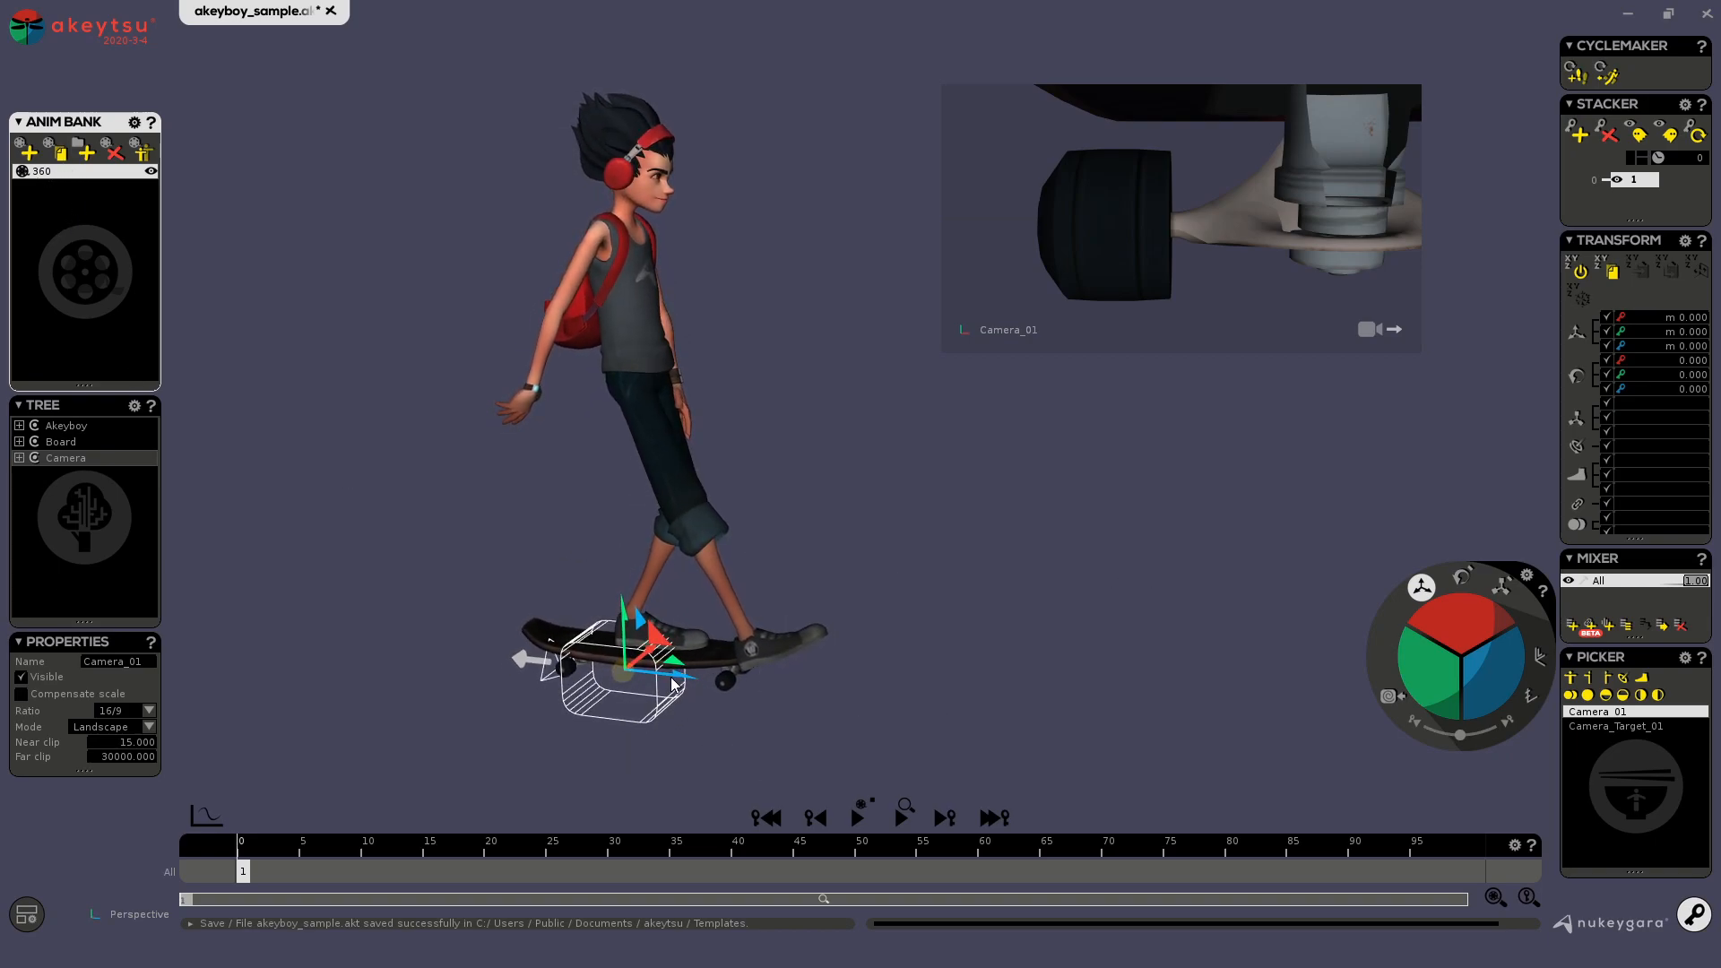
pyautogui.press('g')
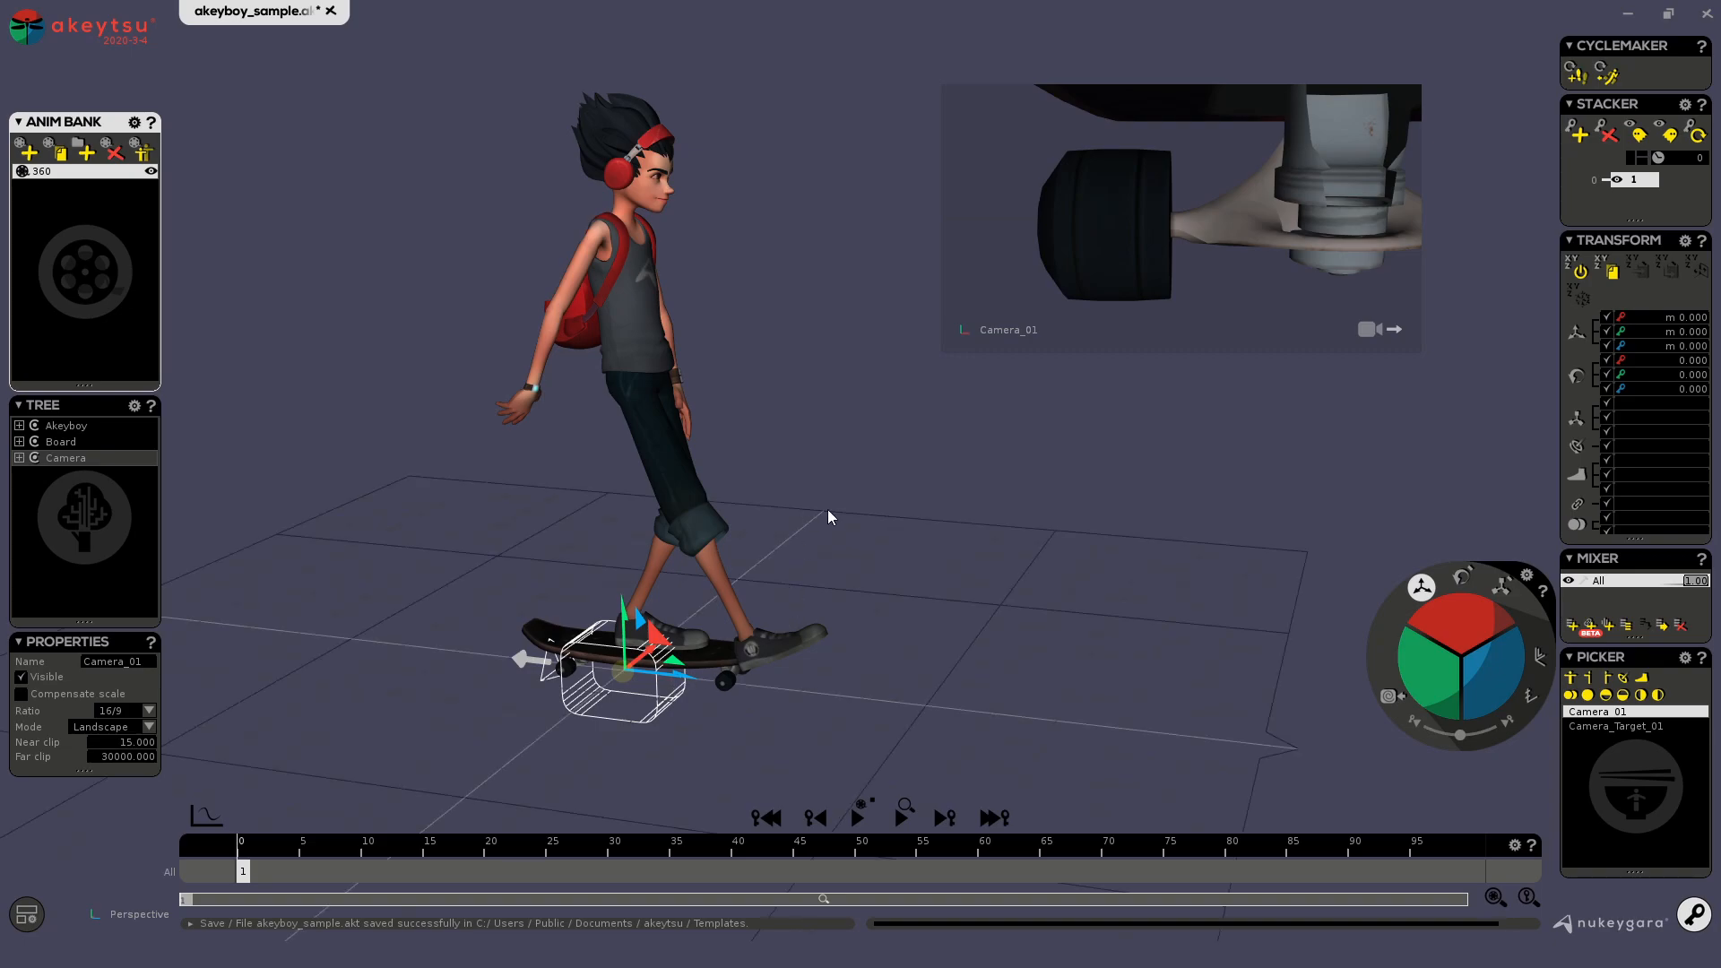
pyautogui.keyDown('alt'); pyautogui.moveTo(945, 565); pyautogui.dragTo(984, 561); pyautogui.keyUp('alt')
pyautogui.keyDown('alt'); pyautogui.moveTo(926, 628); pyautogui.dragTo(966, 566, button='middle'); pyautogui.keyUp('alt')
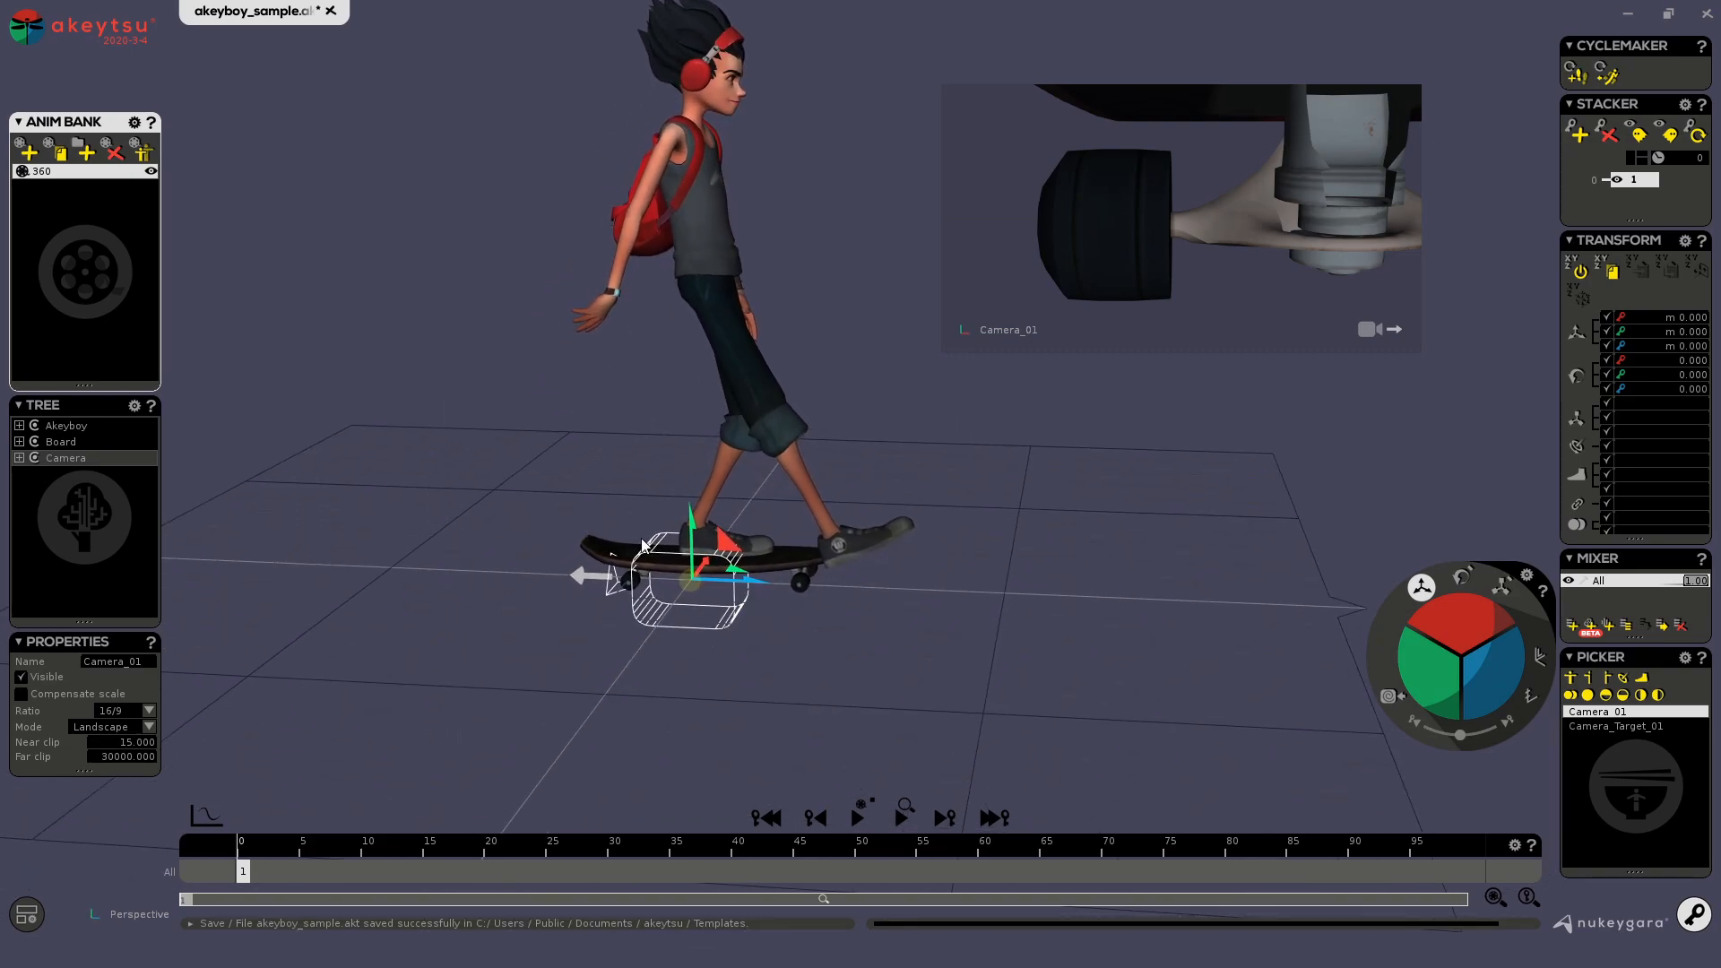
pyautogui.keyDown('alt'); pyautogui.moveTo(522, 720); pyautogui.dragTo(502, 751); pyautogui.keyUp('alt')
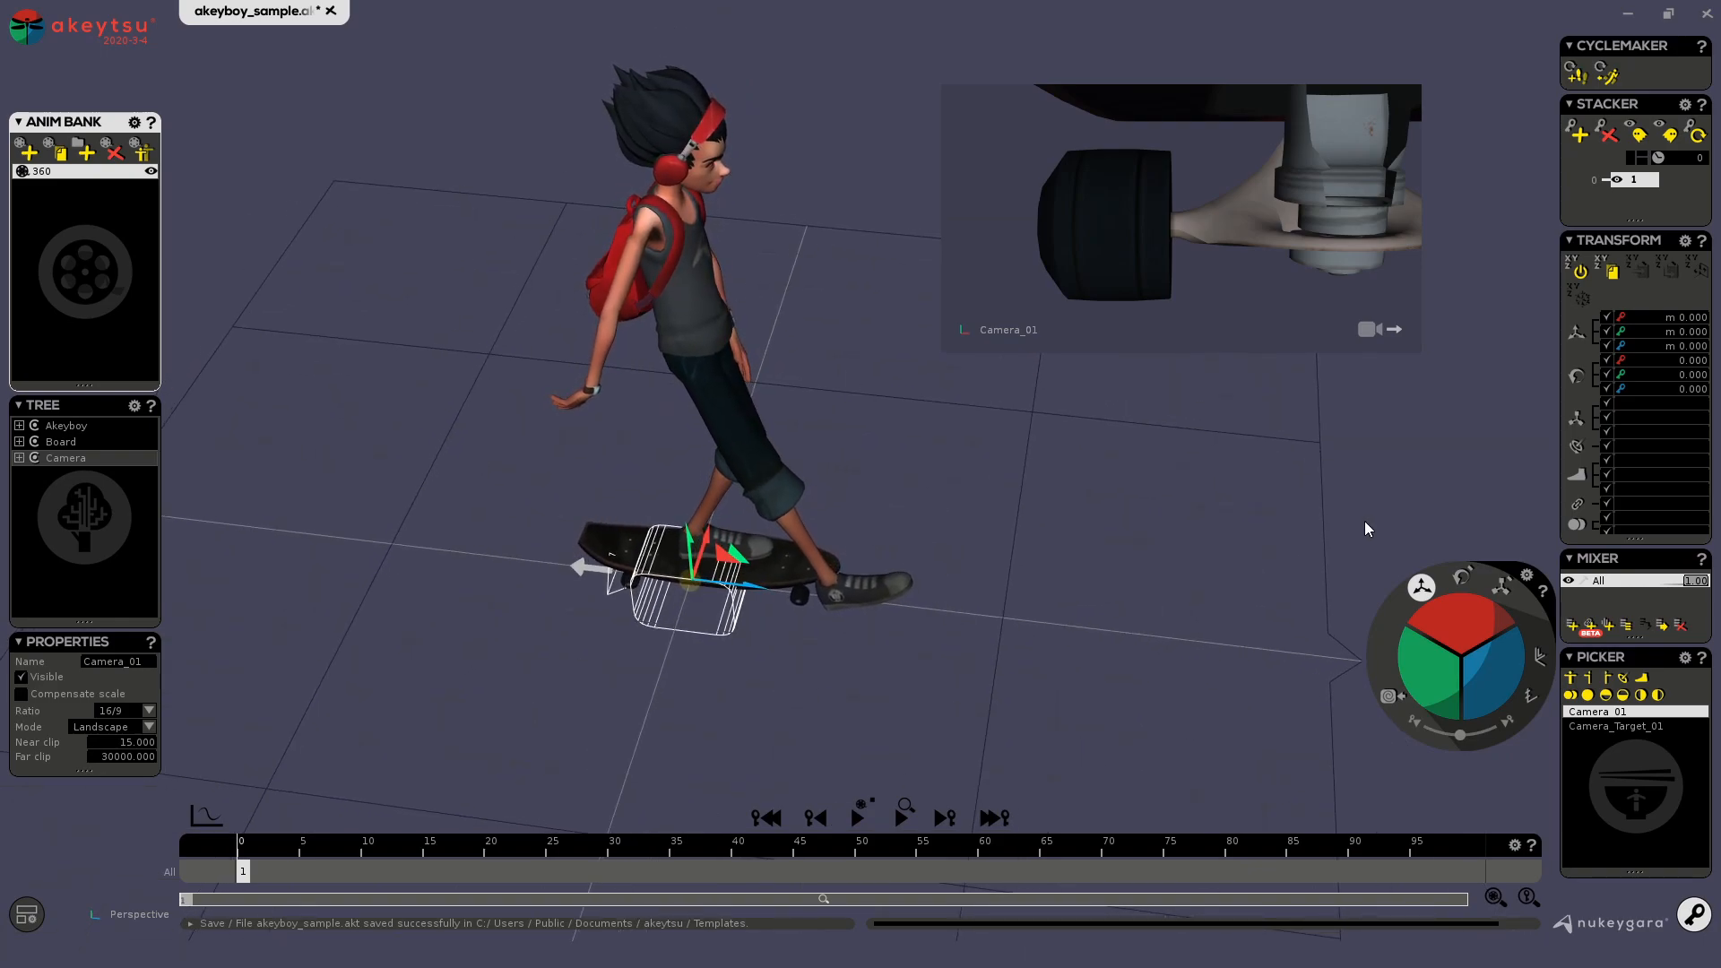
# Add a keyframe at frame 10 and rotate the camera about its vertical axis to a Y value of about 44
pyautogui.click(1465, 578)
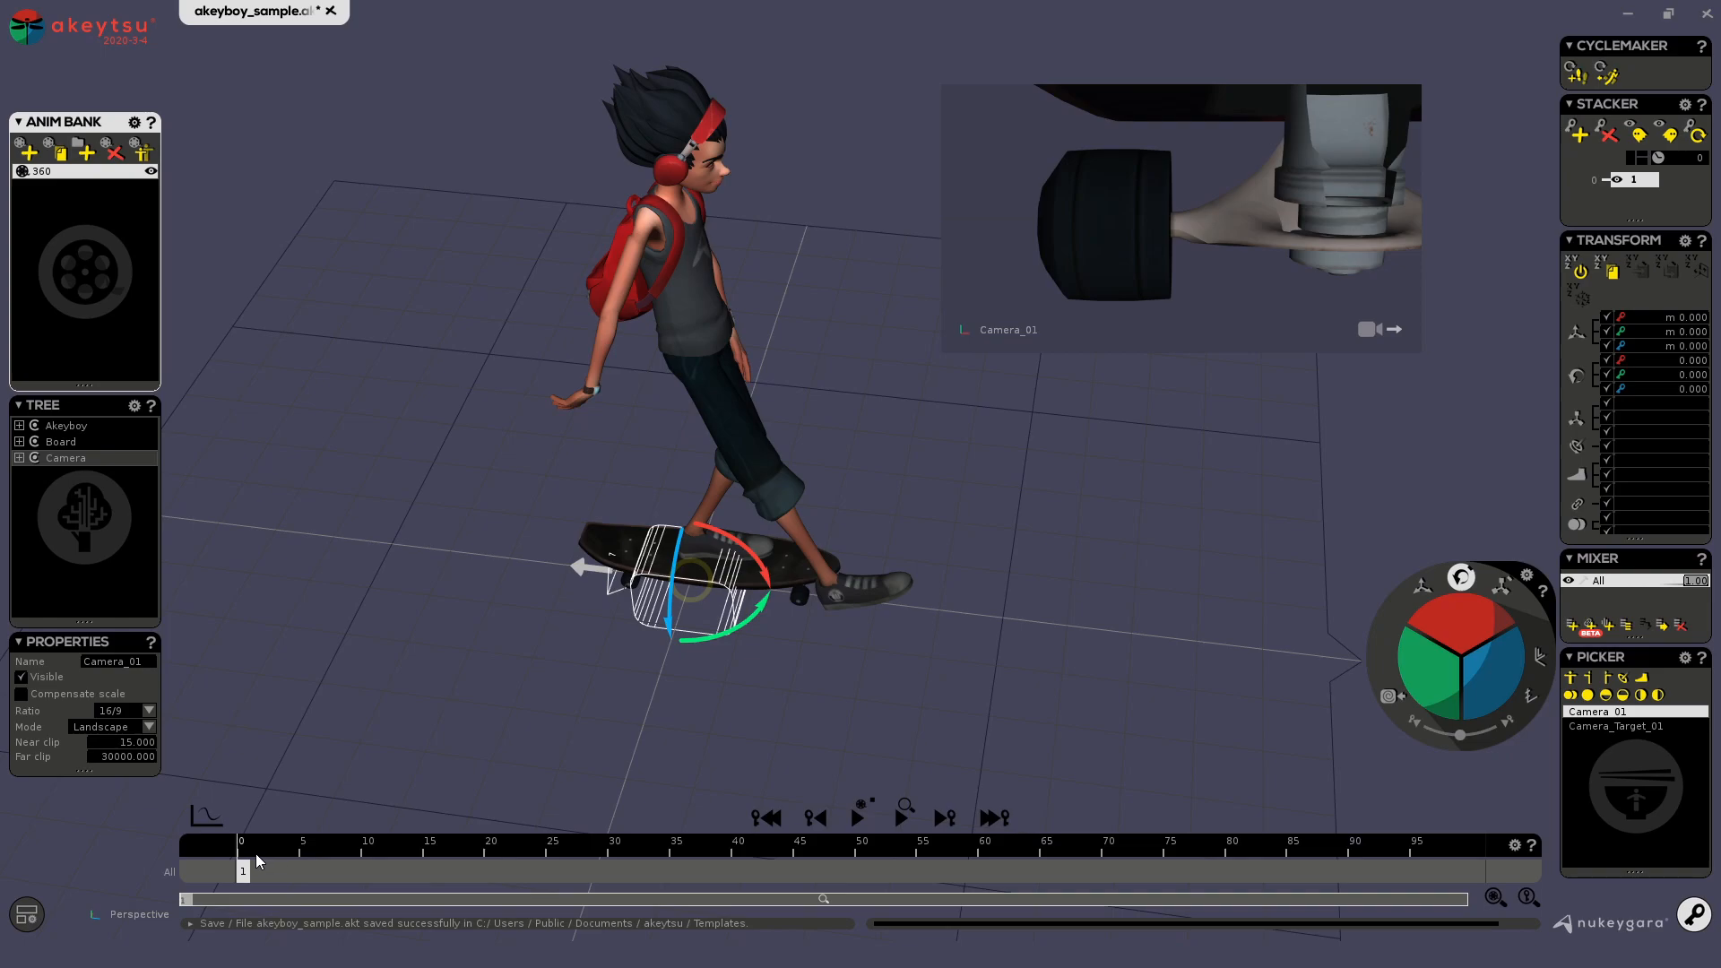
pyautogui.moveTo(252, 859); pyautogui.dragTo(358, 869)
pyautogui.press('k')
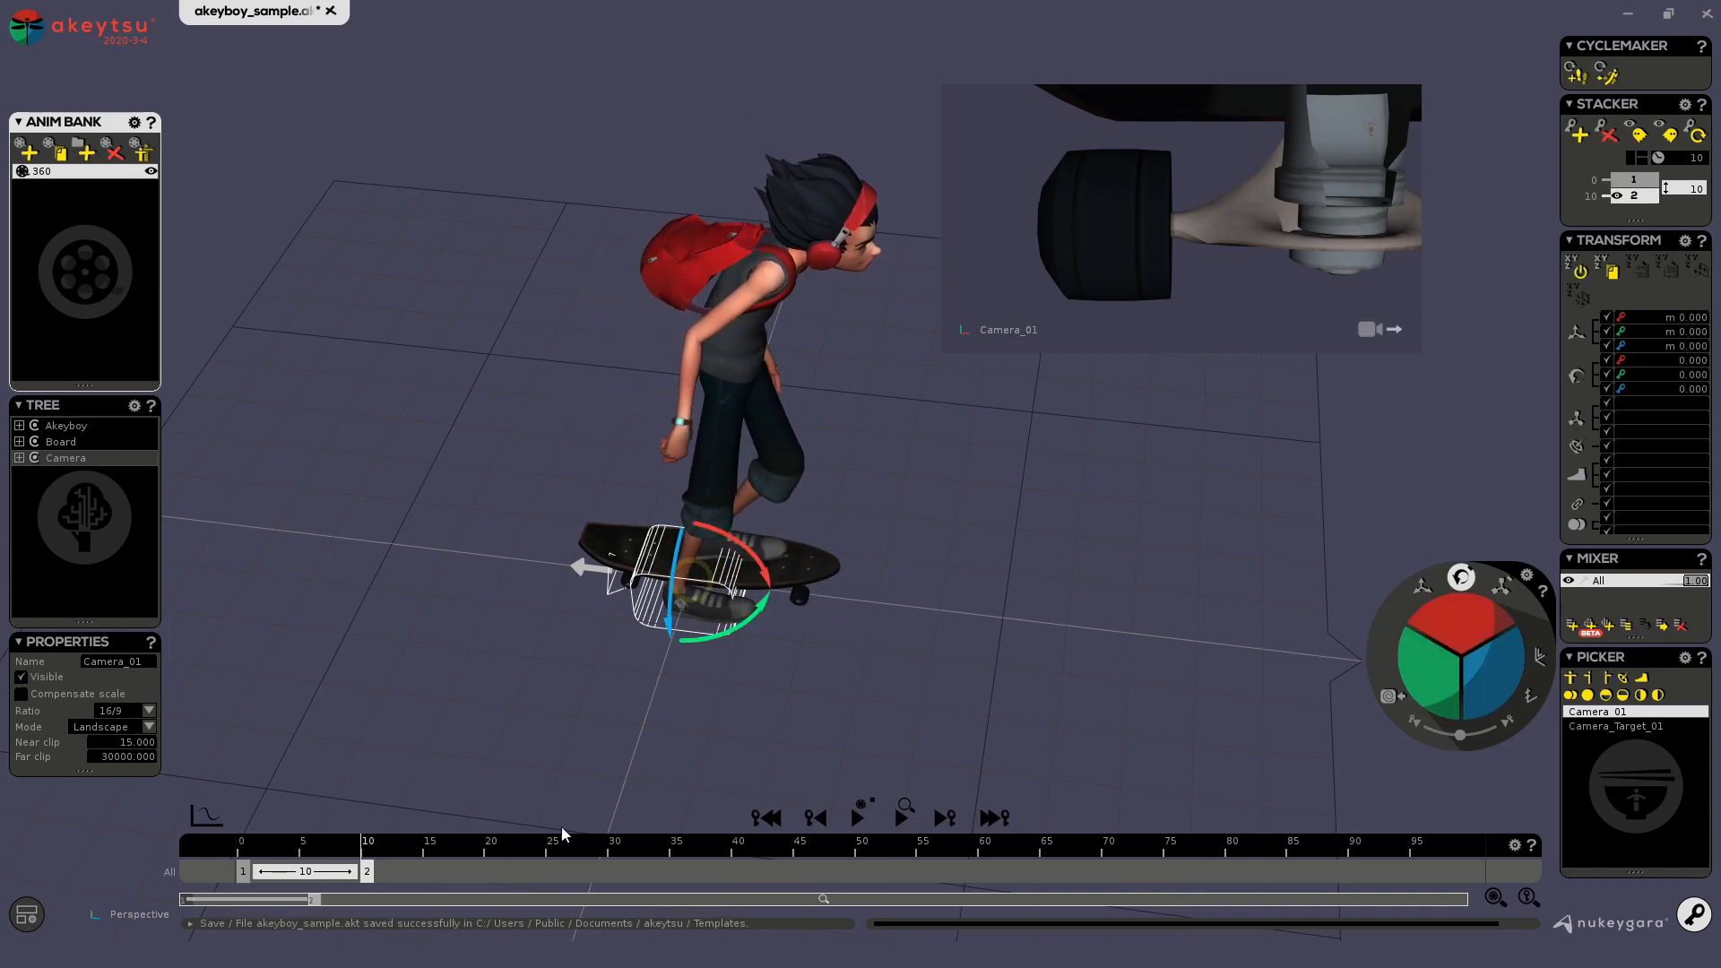
pyautogui.moveTo(764, 606); pyautogui.dragTo(622, 439)
pyautogui.moveTo(1019, 495); pyautogui.dragTo(968, 480, button='middle')
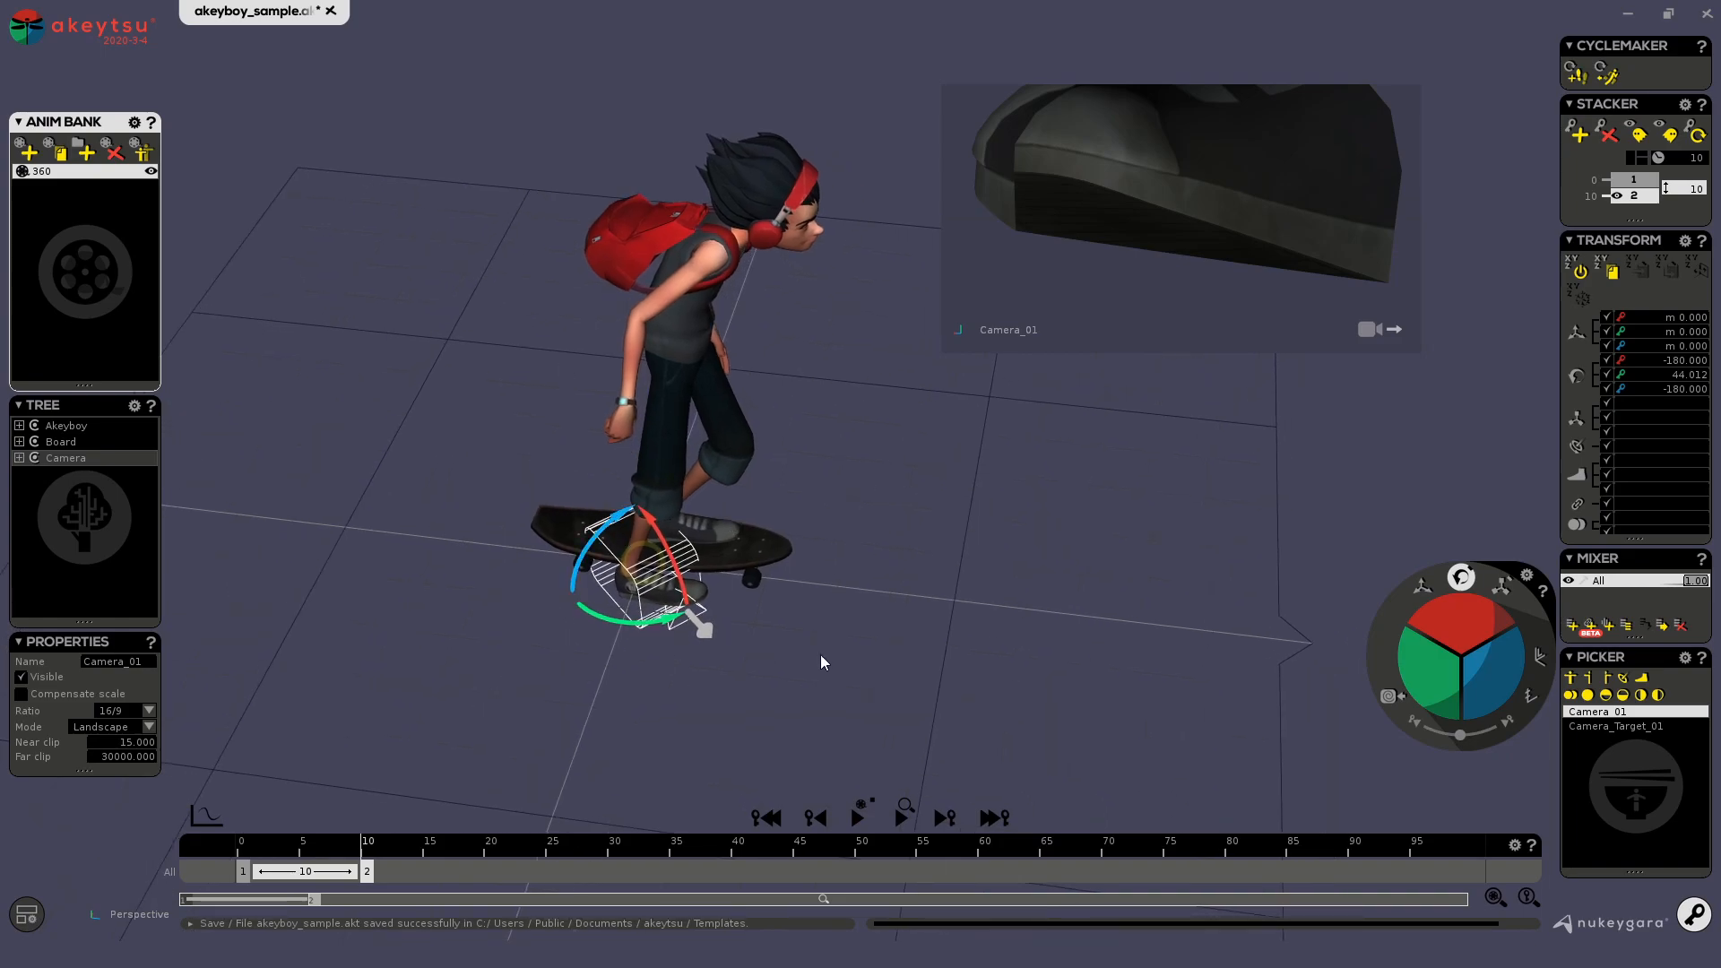
pyautogui.moveTo(568, 758); pyautogui.dragTo(528, 741, button='middle')
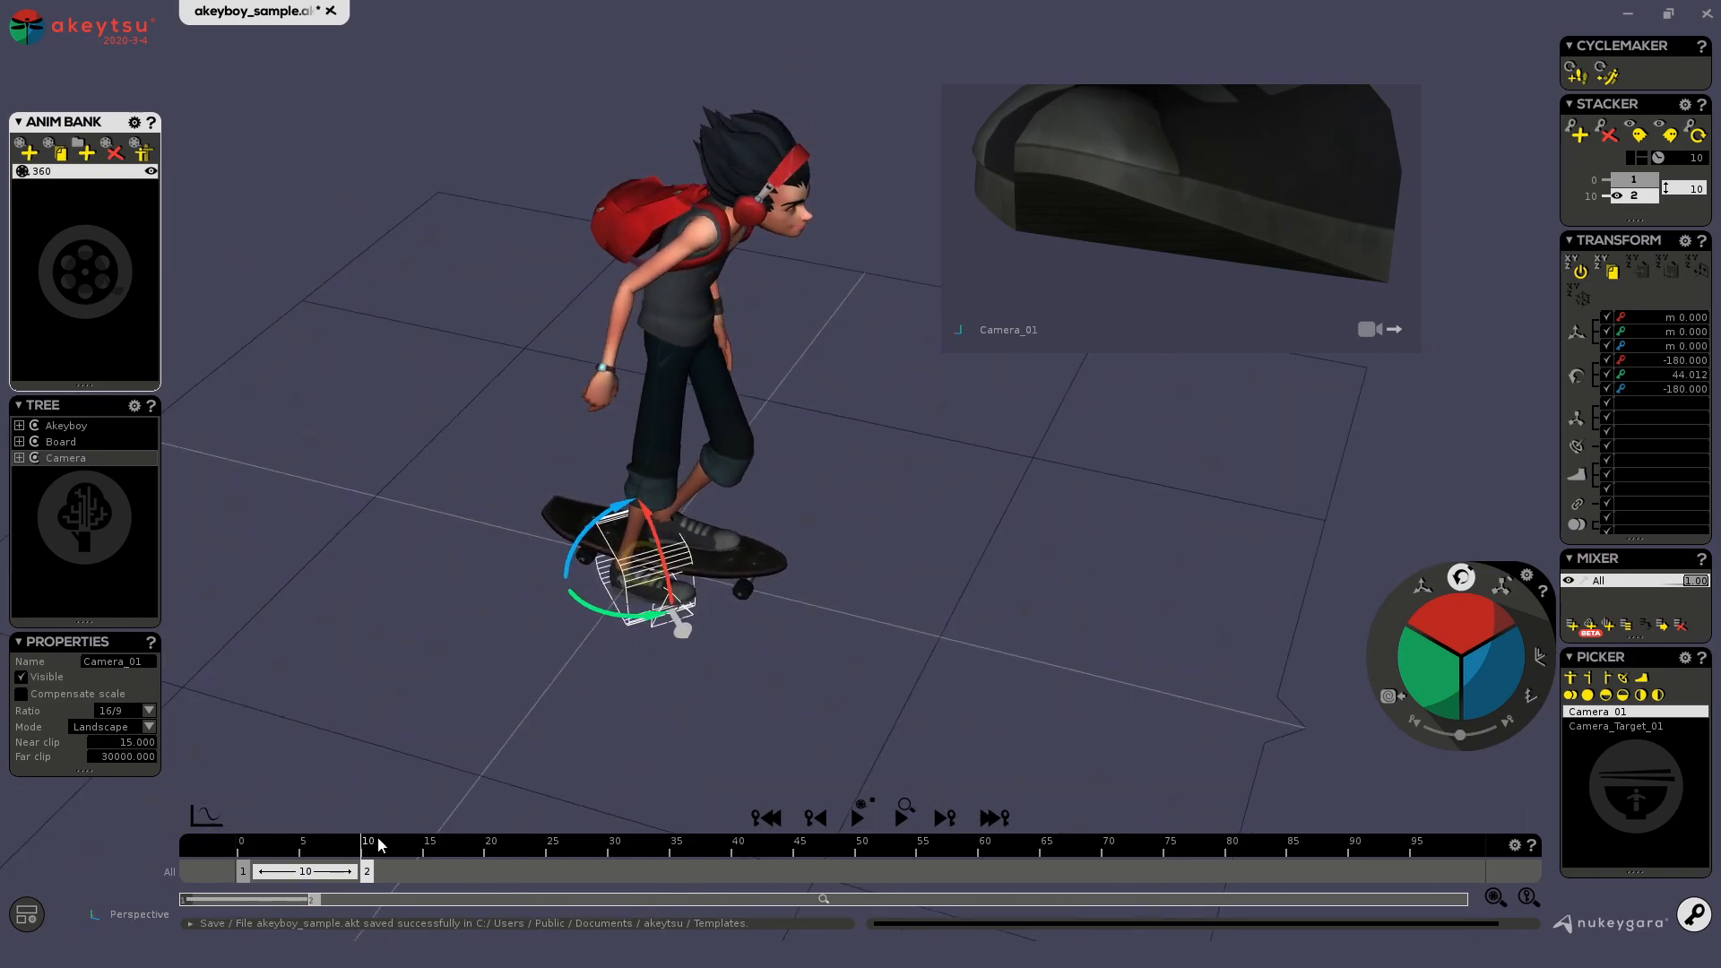
# Add a keyframe at frame 20 with the camera rotated to about -43 in Y, and loop the animation
pyautogui.moveTo(362, 847)
pyautogui.mouseDown()
pyautogui.moveTo(228, 848)
pyautogui.moveTo(362, 847)
pyautogui.mouseUp()
pyautogui.moveTo(373, 848)
pyautogui.mouseDown()
pyautogui.moveTo(238, 845)
pyautogui.moveTo(362, 867)
pyautogui.mouseUp()
pyautogui.press('s')
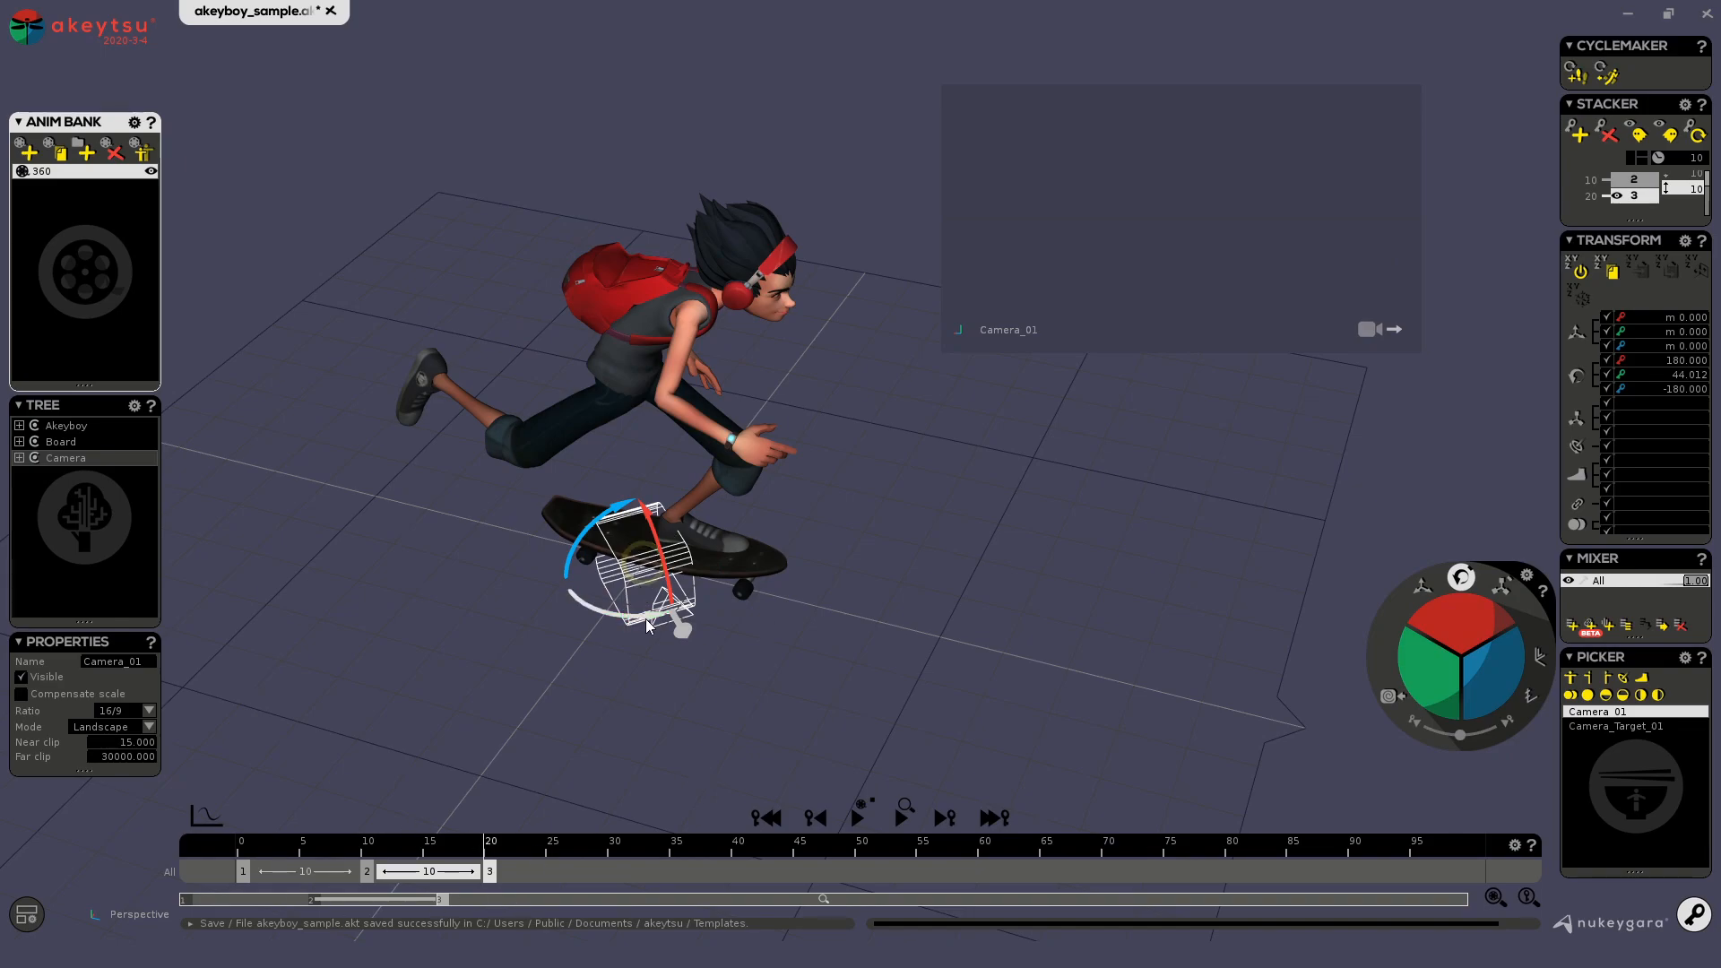
pyautogui.moveTo(652, 623); pyautogui.dragTo(705, 575)
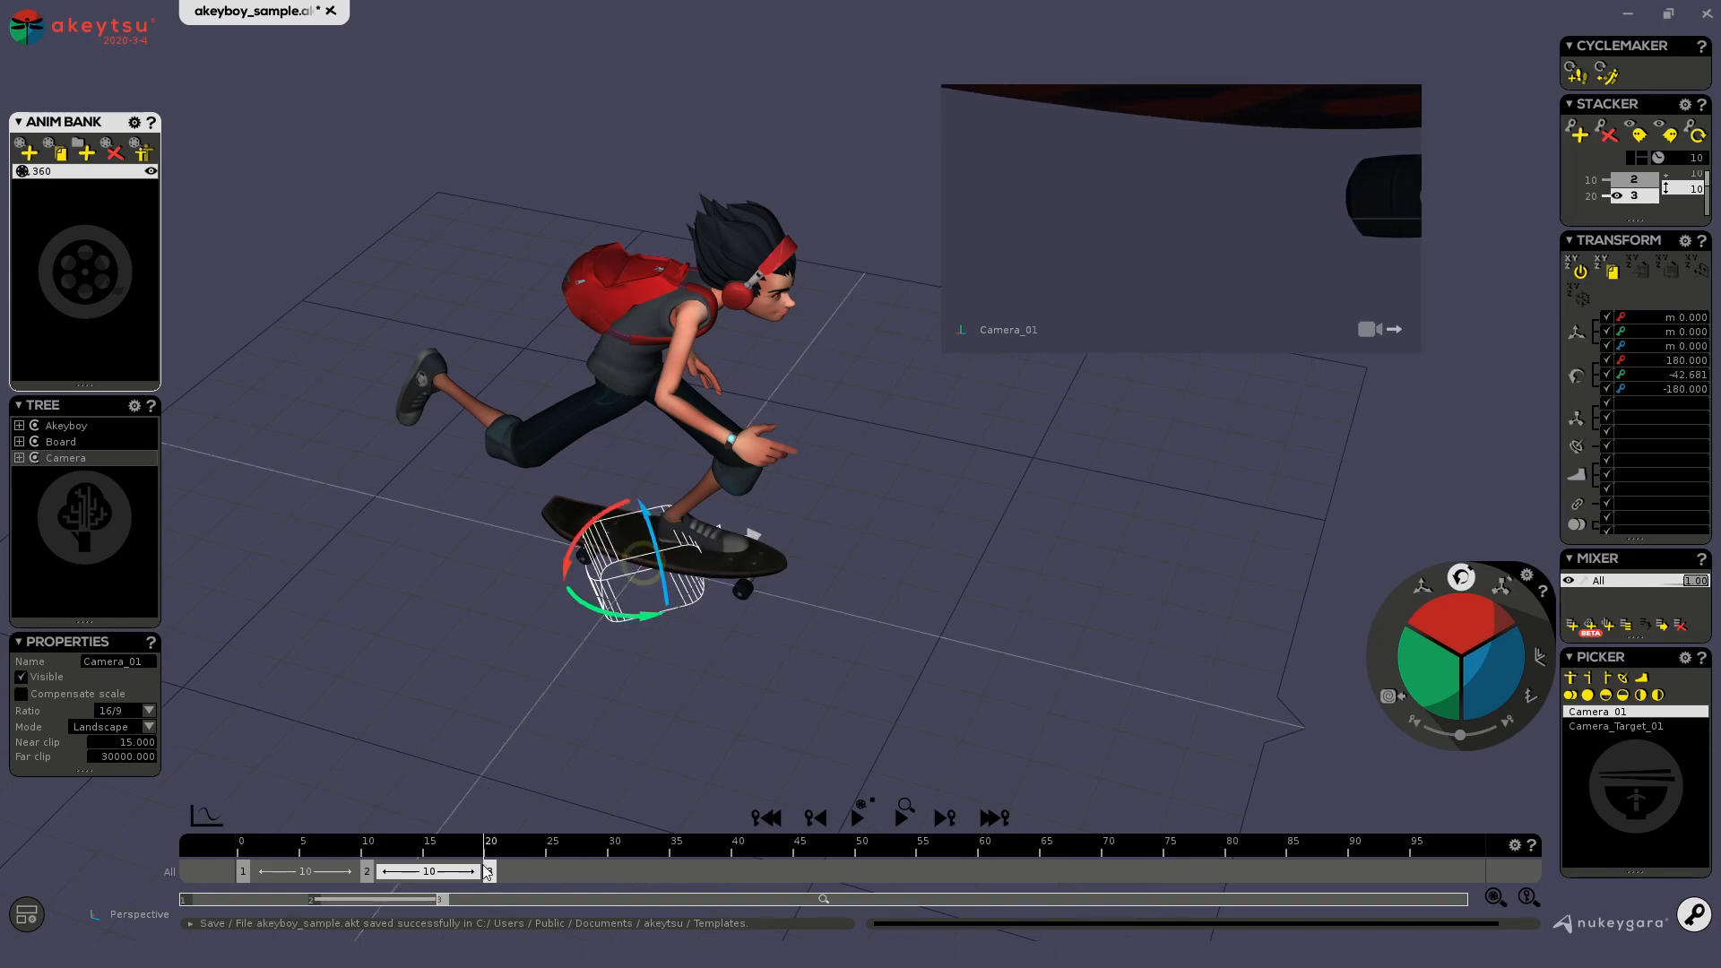
pyautogui.click(1695, 132)
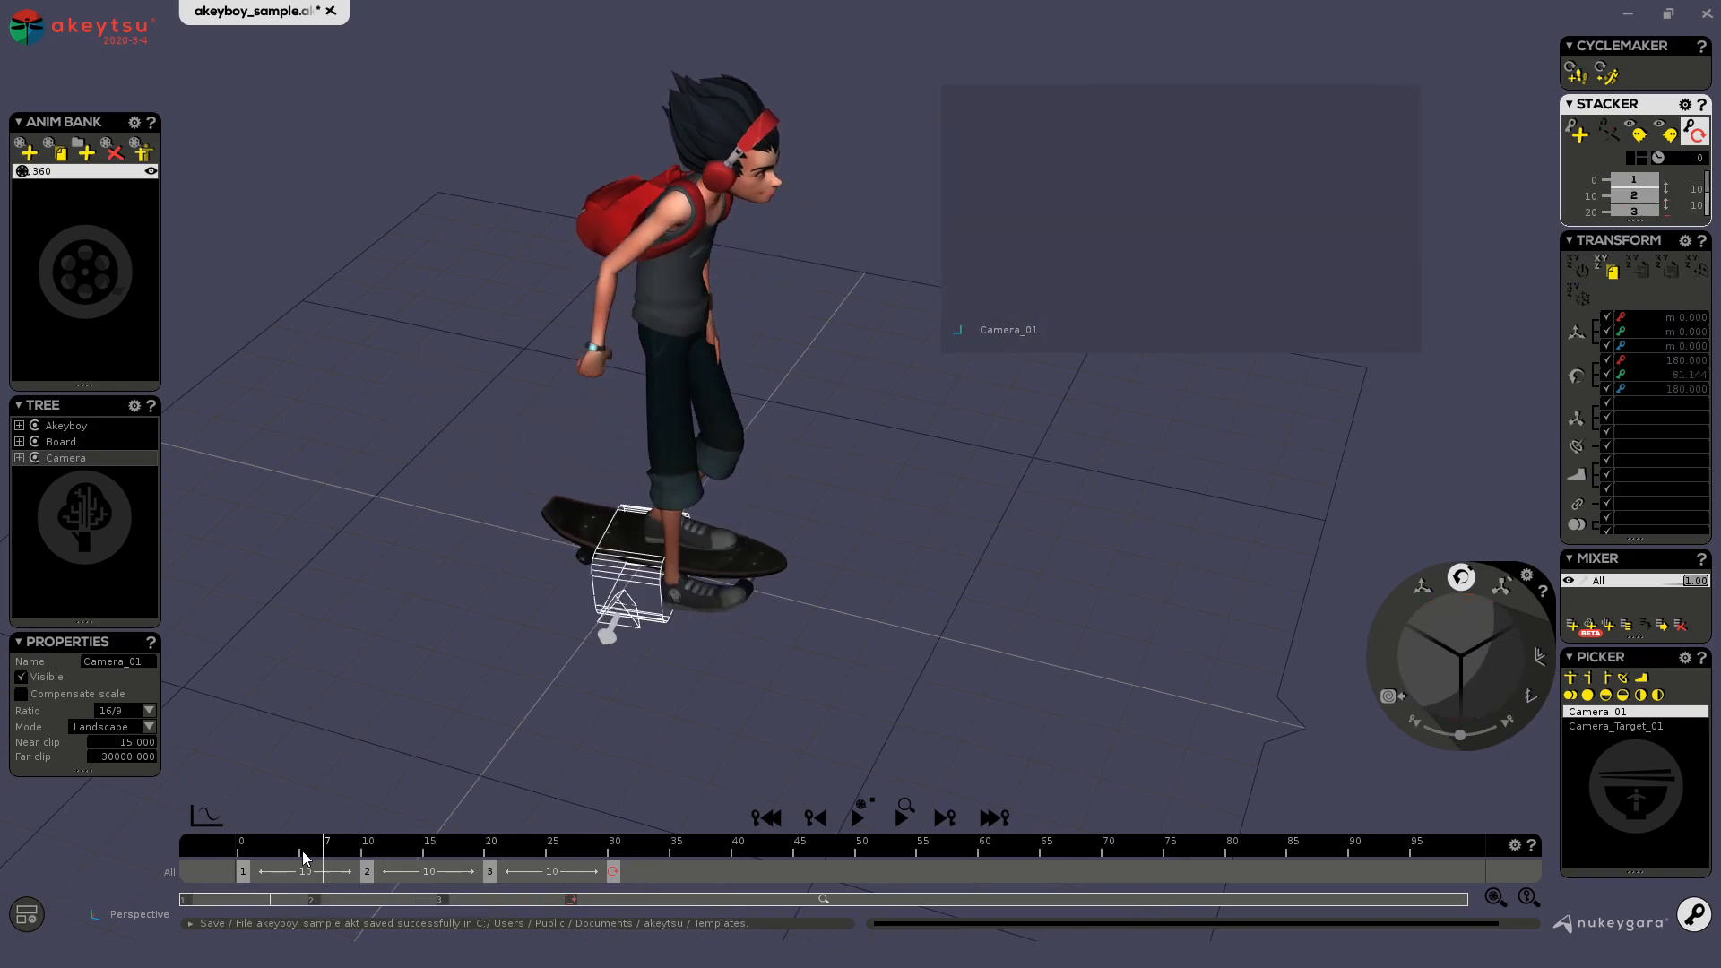
pyautogui.press('space')
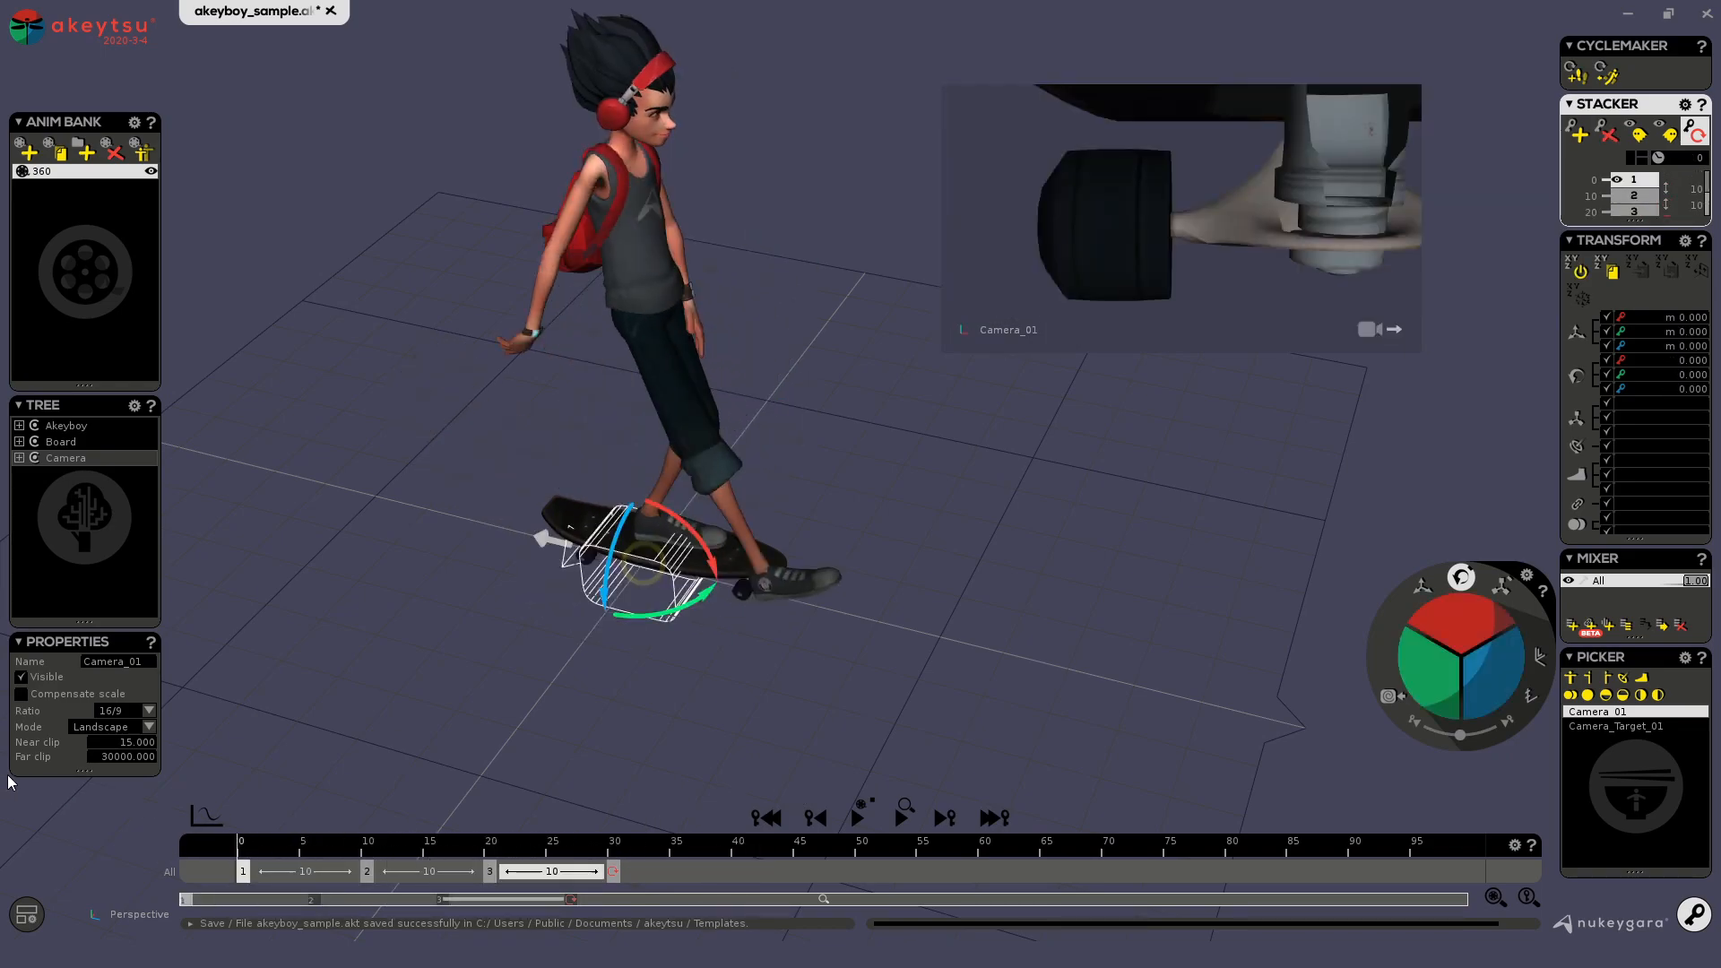
# Open the curve editor and isolate and focus on the camera's Y rotation curve
pyautogui.click(206, 815)
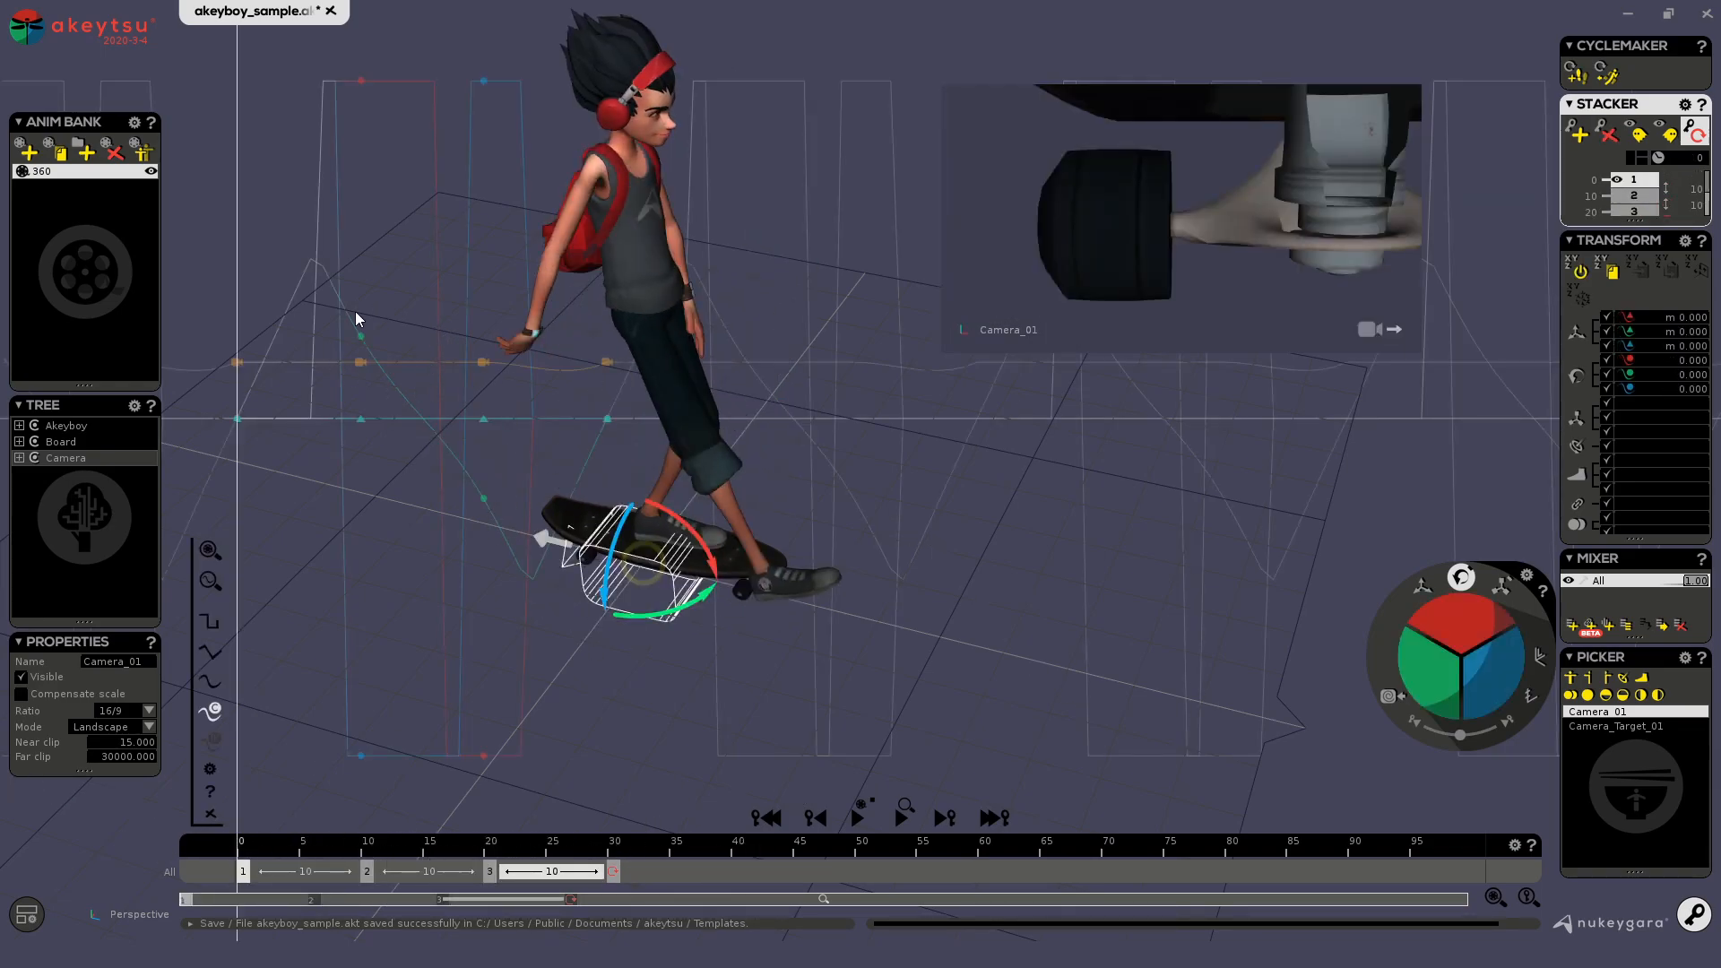
pyautogui.rightClick(368, 283)
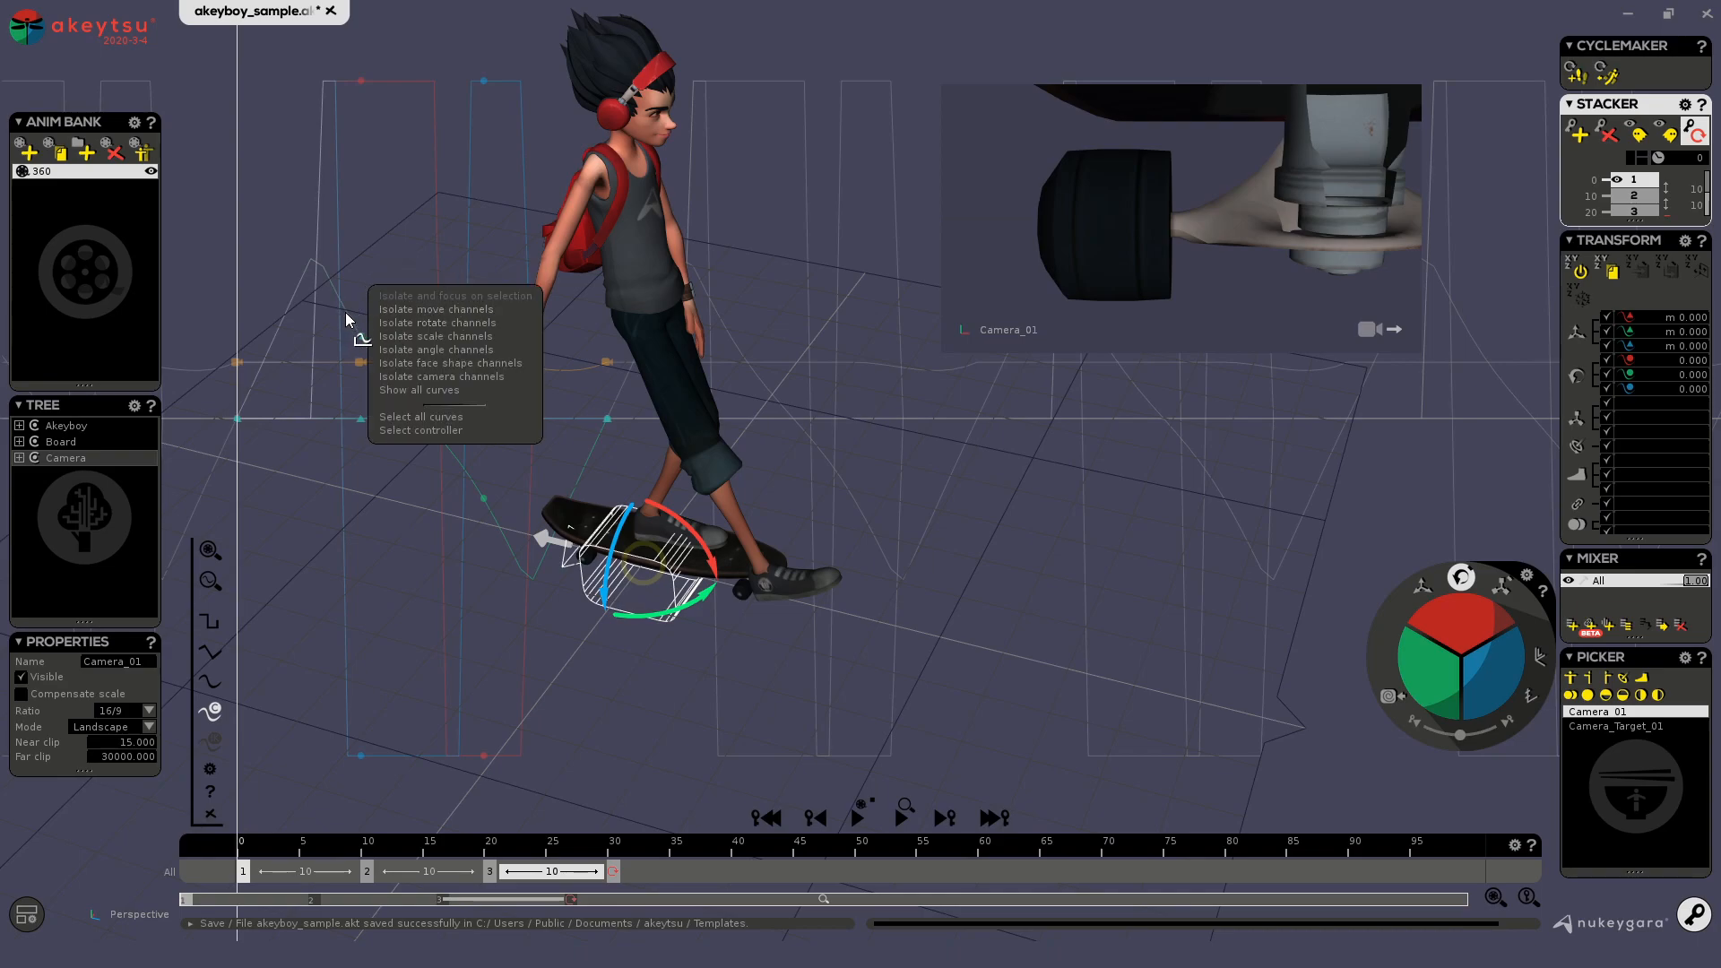
pyautogui.click(381, 311)
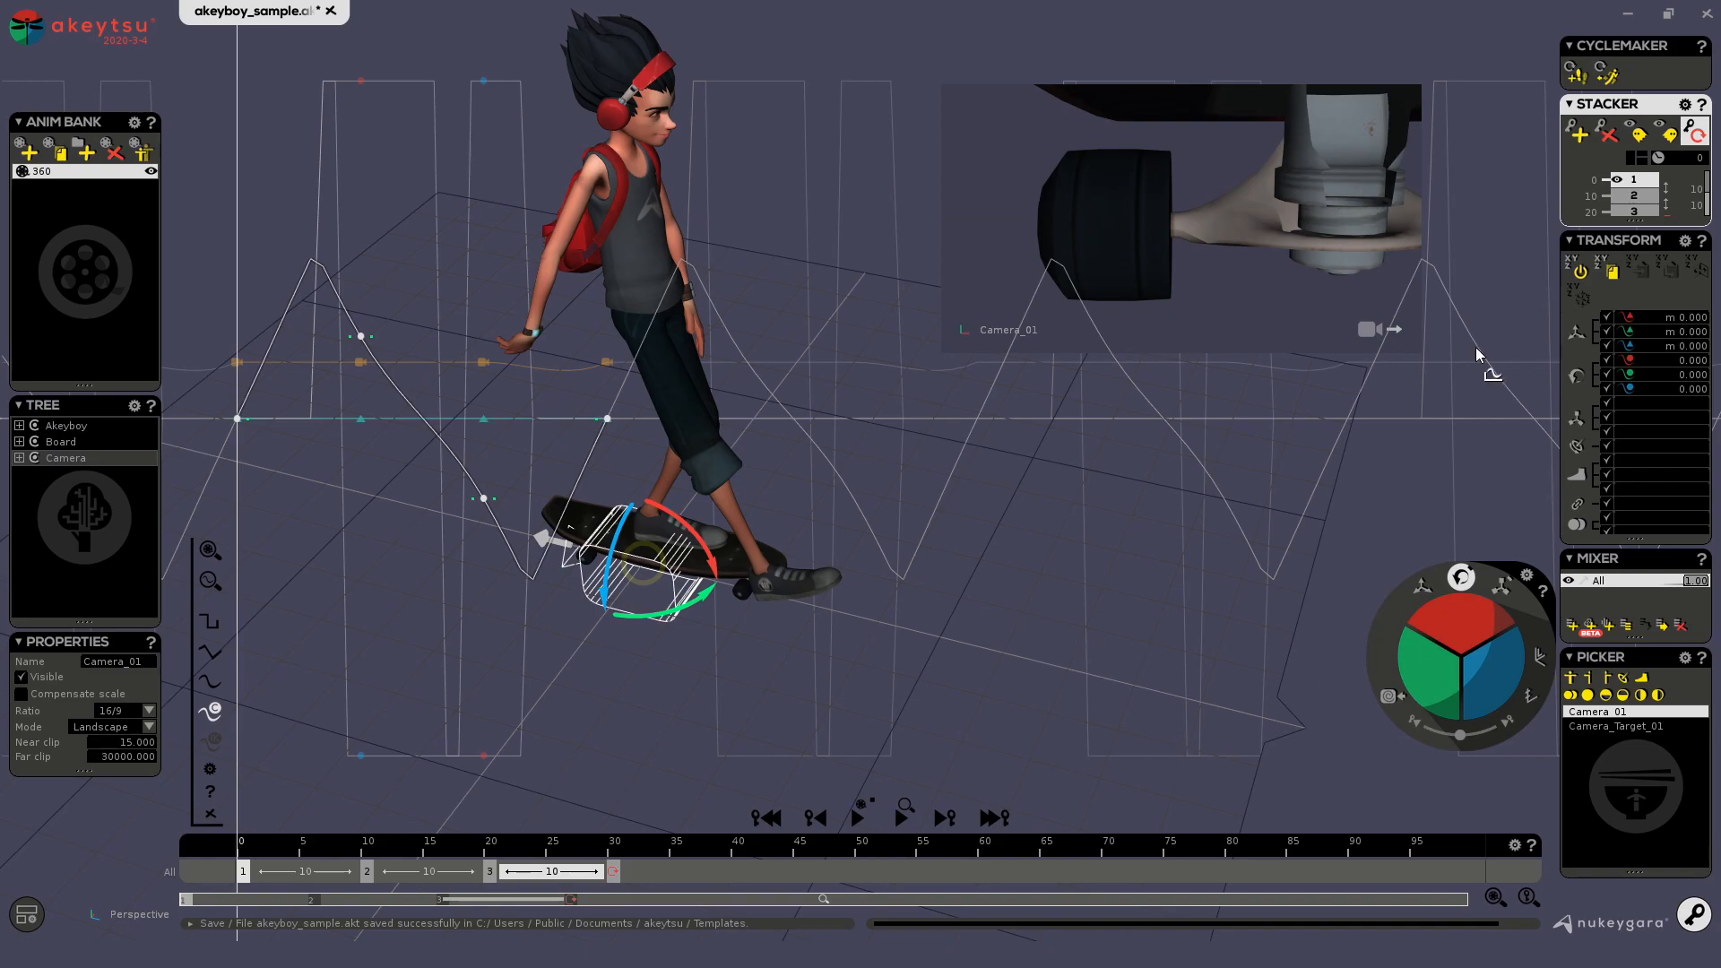
pyautogui.rightClick(378, 295)
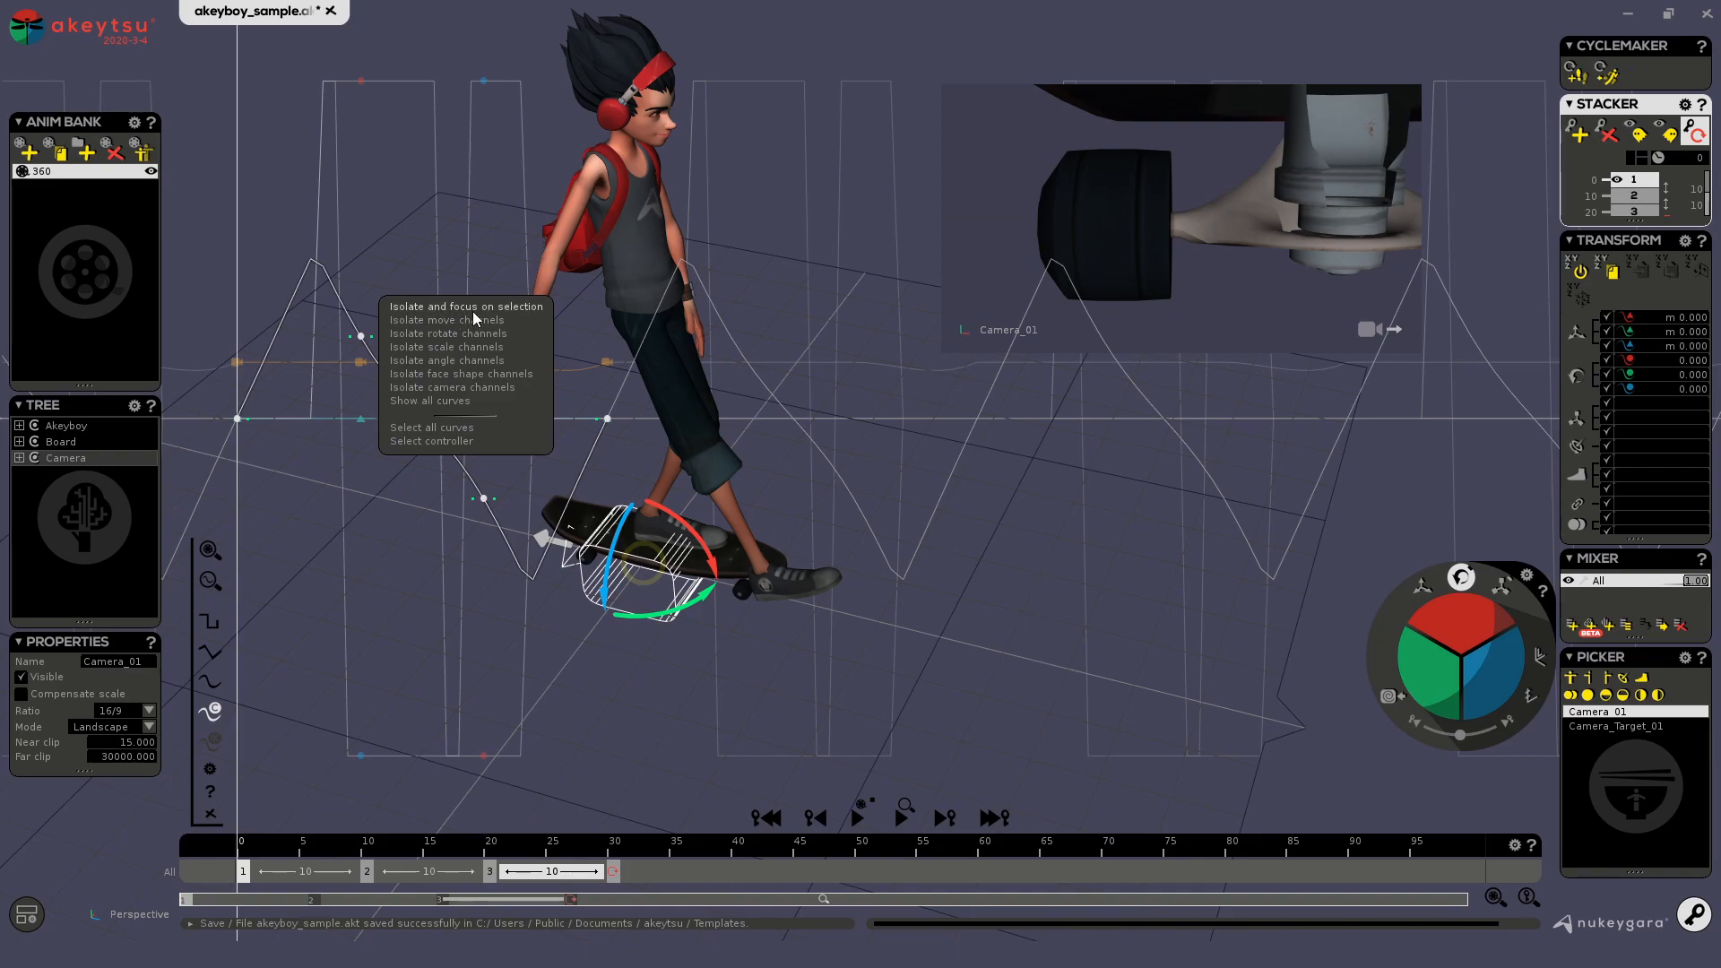
pyautogui.click(470, 308)
pyautogui.moveTo(293, 346); pyautogui.dragTo(323, 689, button='right')
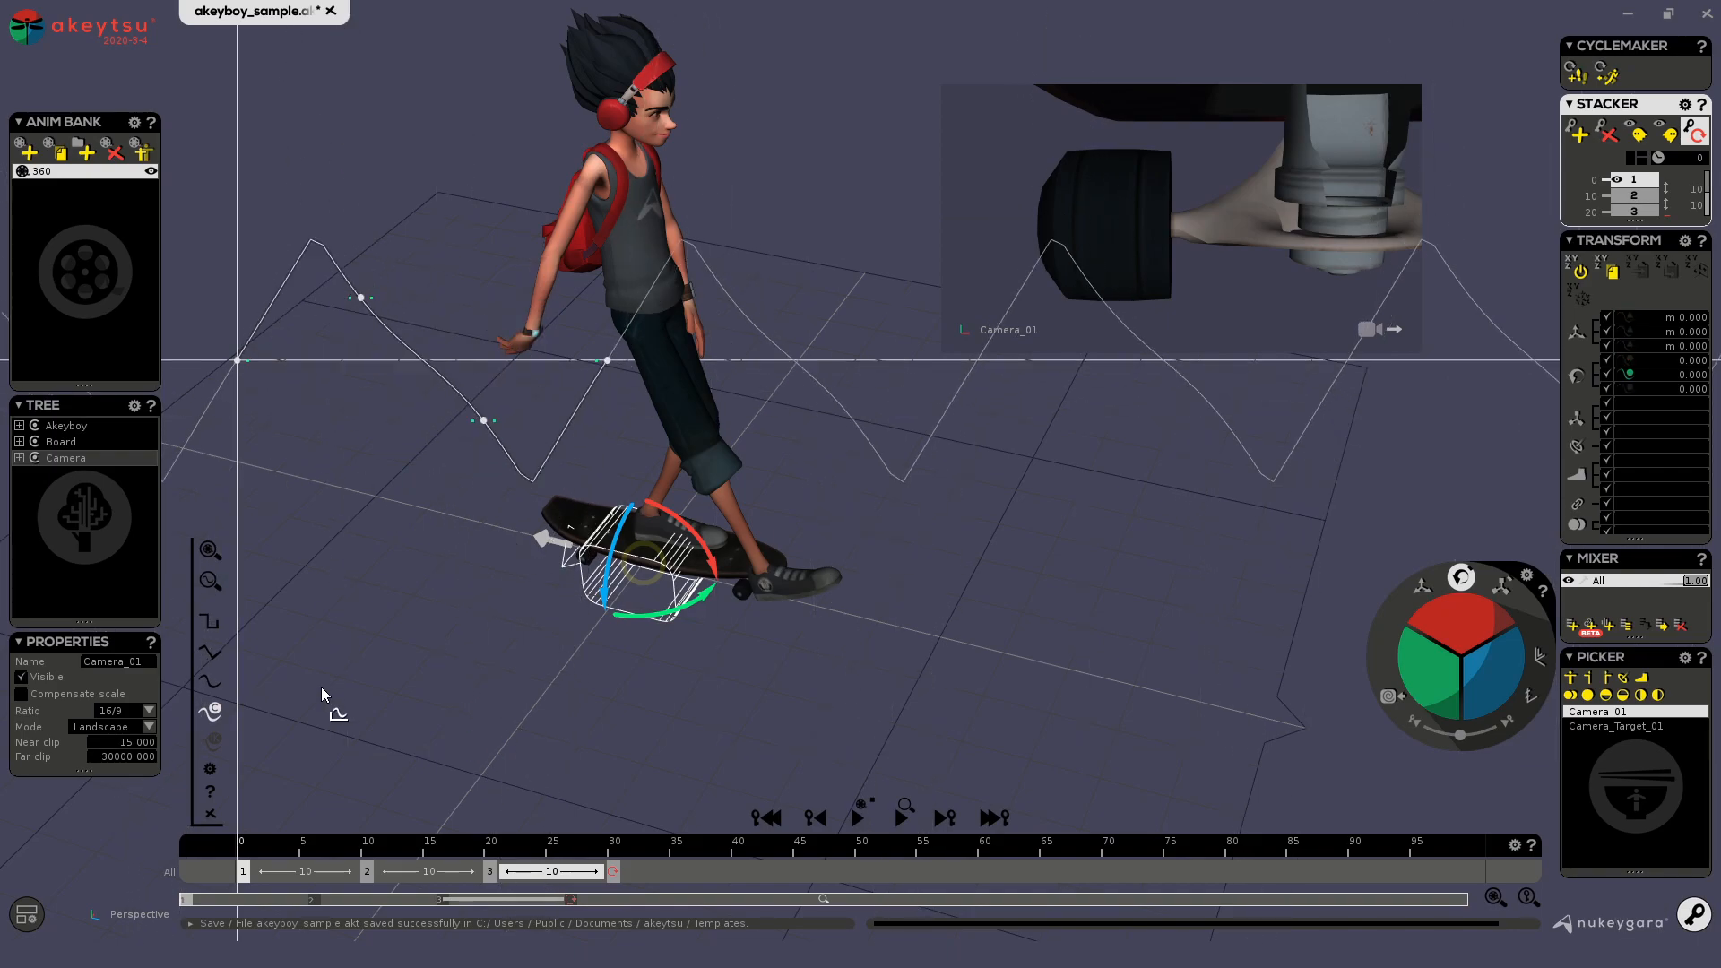
pyautogui.moveTo(355, 426); pyautogui.dragTo(348, 329, button='right')
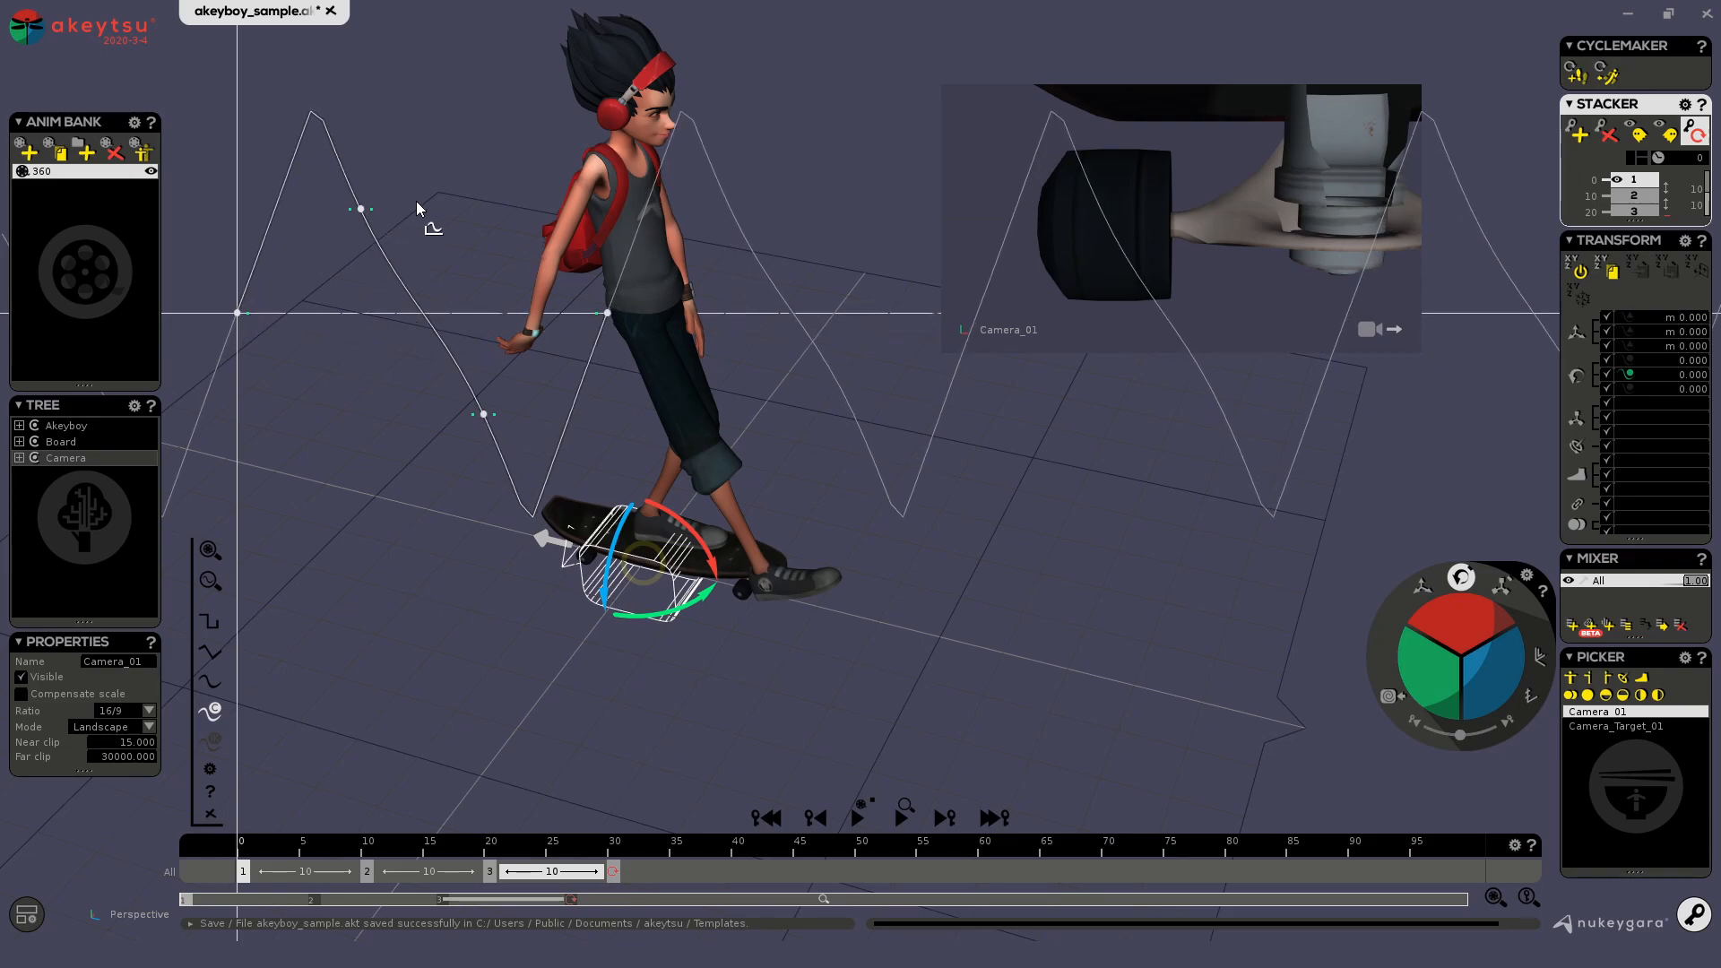
# Raise the Y rotation key at frame 10 and lower the one at frame 20 to straighten the curve
pyautogui.moveTo(360, 209)
pyautogui.mouseDown()
pyautogui.moveTo(359, 162)
pyautogui.moveTo(360, 181)
pyautogui.mouseUp()
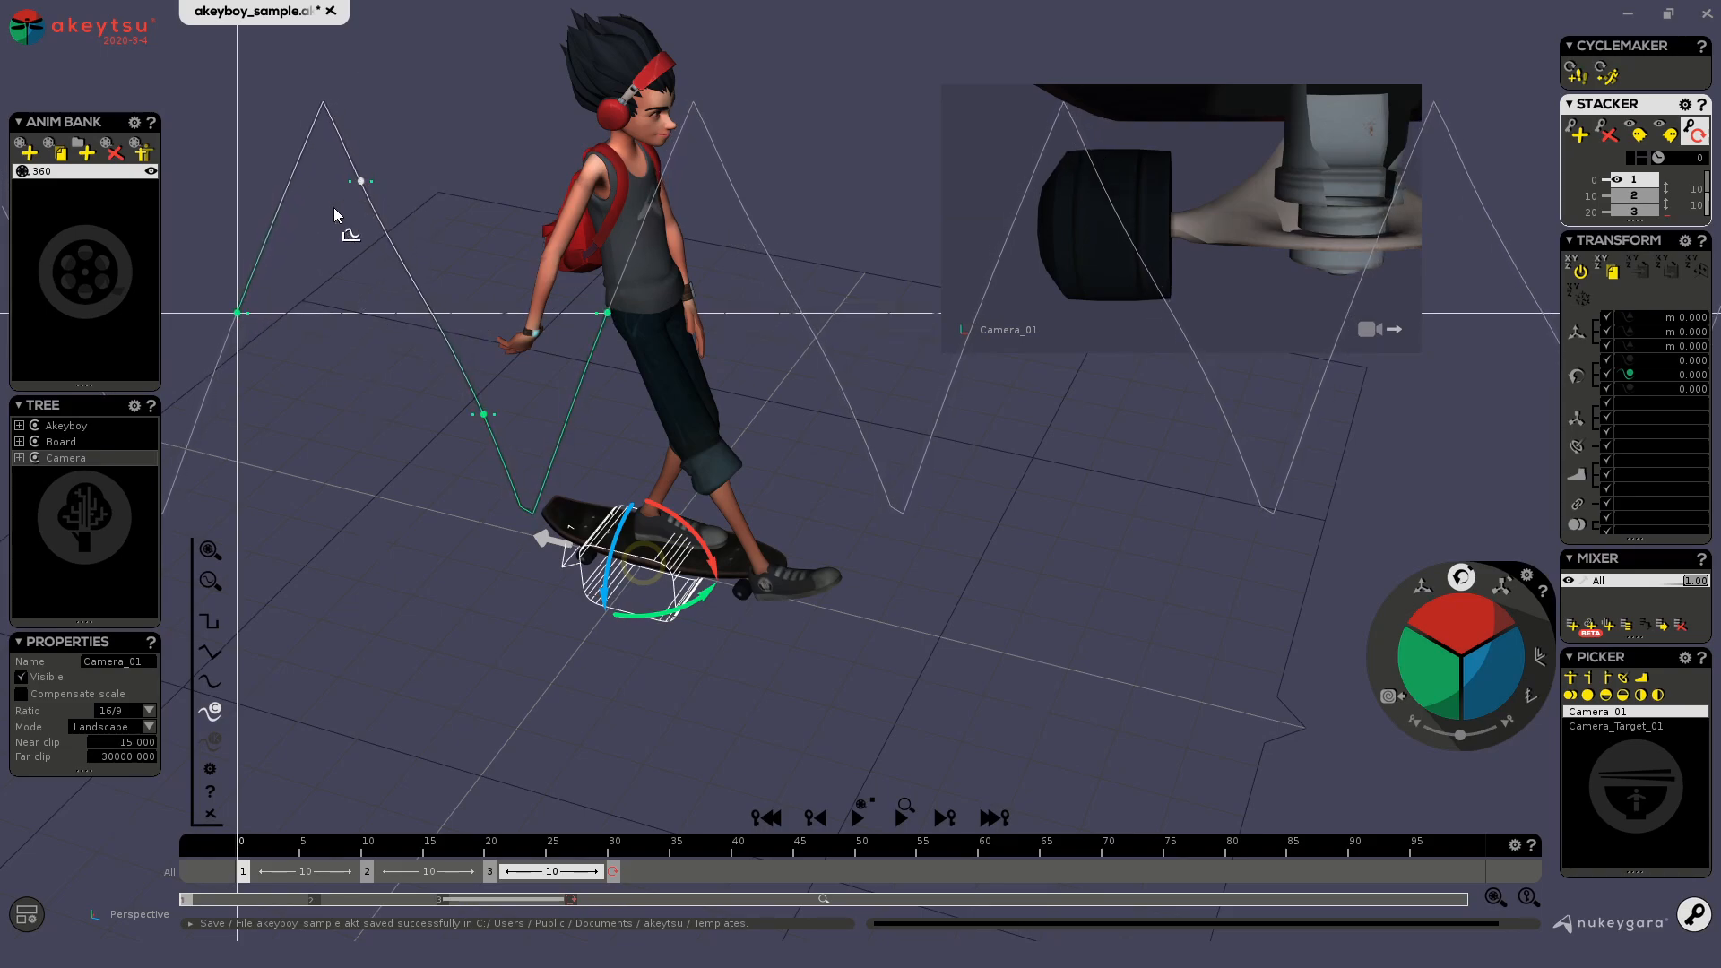
pyautogui.moveTo(489, 422); pyautogui.dragTo(491, 446)
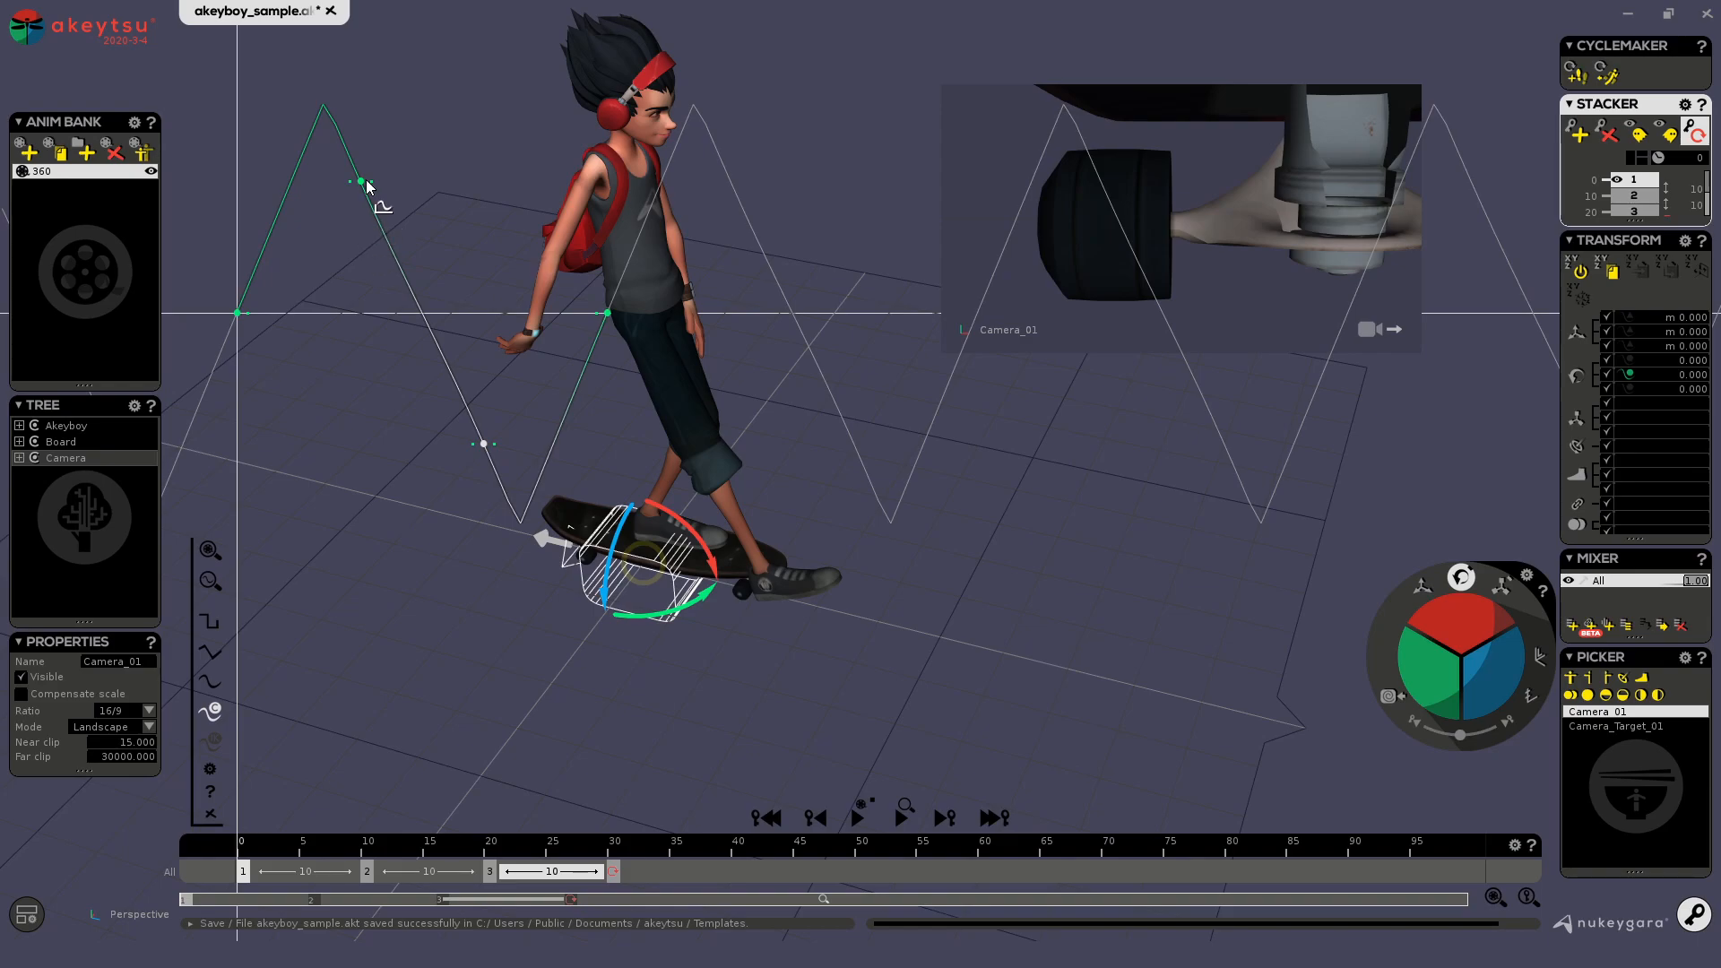
pyautogui.moveTo(247, 847); pyautogui.dragTo(50, 858)
# Add a new mixer stack for the camera and exclude the rotation channels from it
pyautogui.click(1573, 625)
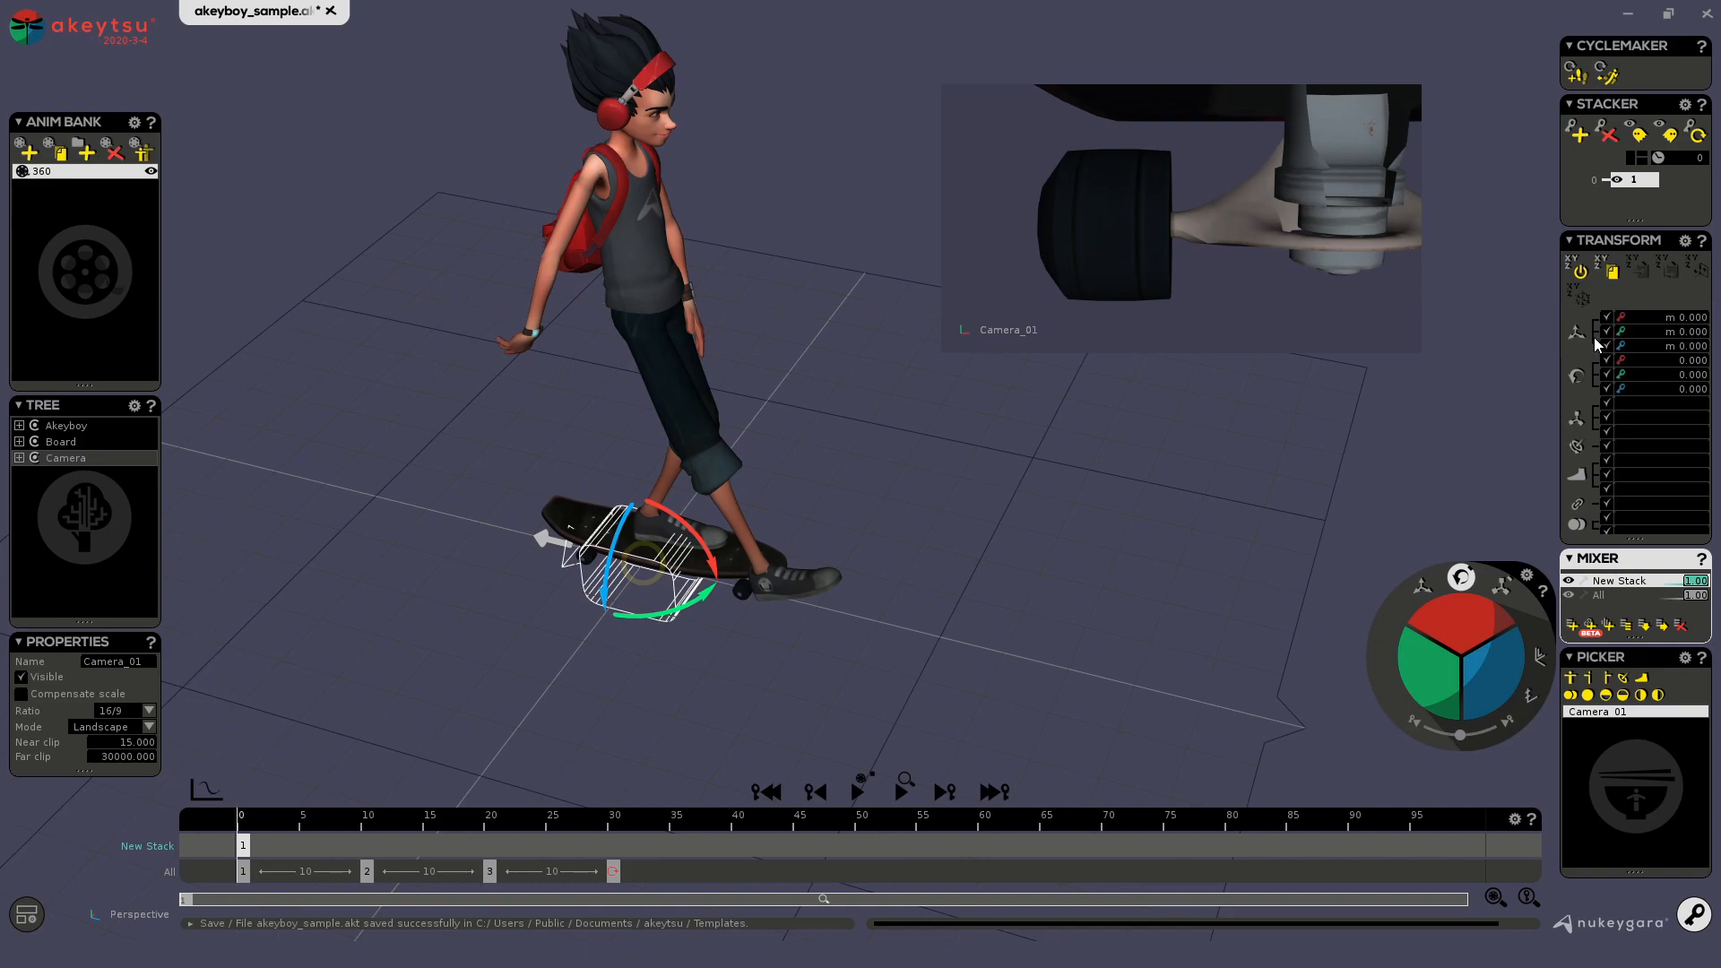
pyautogui.click(1581, 581)
pyautogui.click(1624, 360)
pyautogui.moveTo(269, 829)
pyautogui.mouseDown()
pyautogui.moveTo(404, 843)
pyautogui.moveTo(240, 823)
pyautogui.mouseUp()
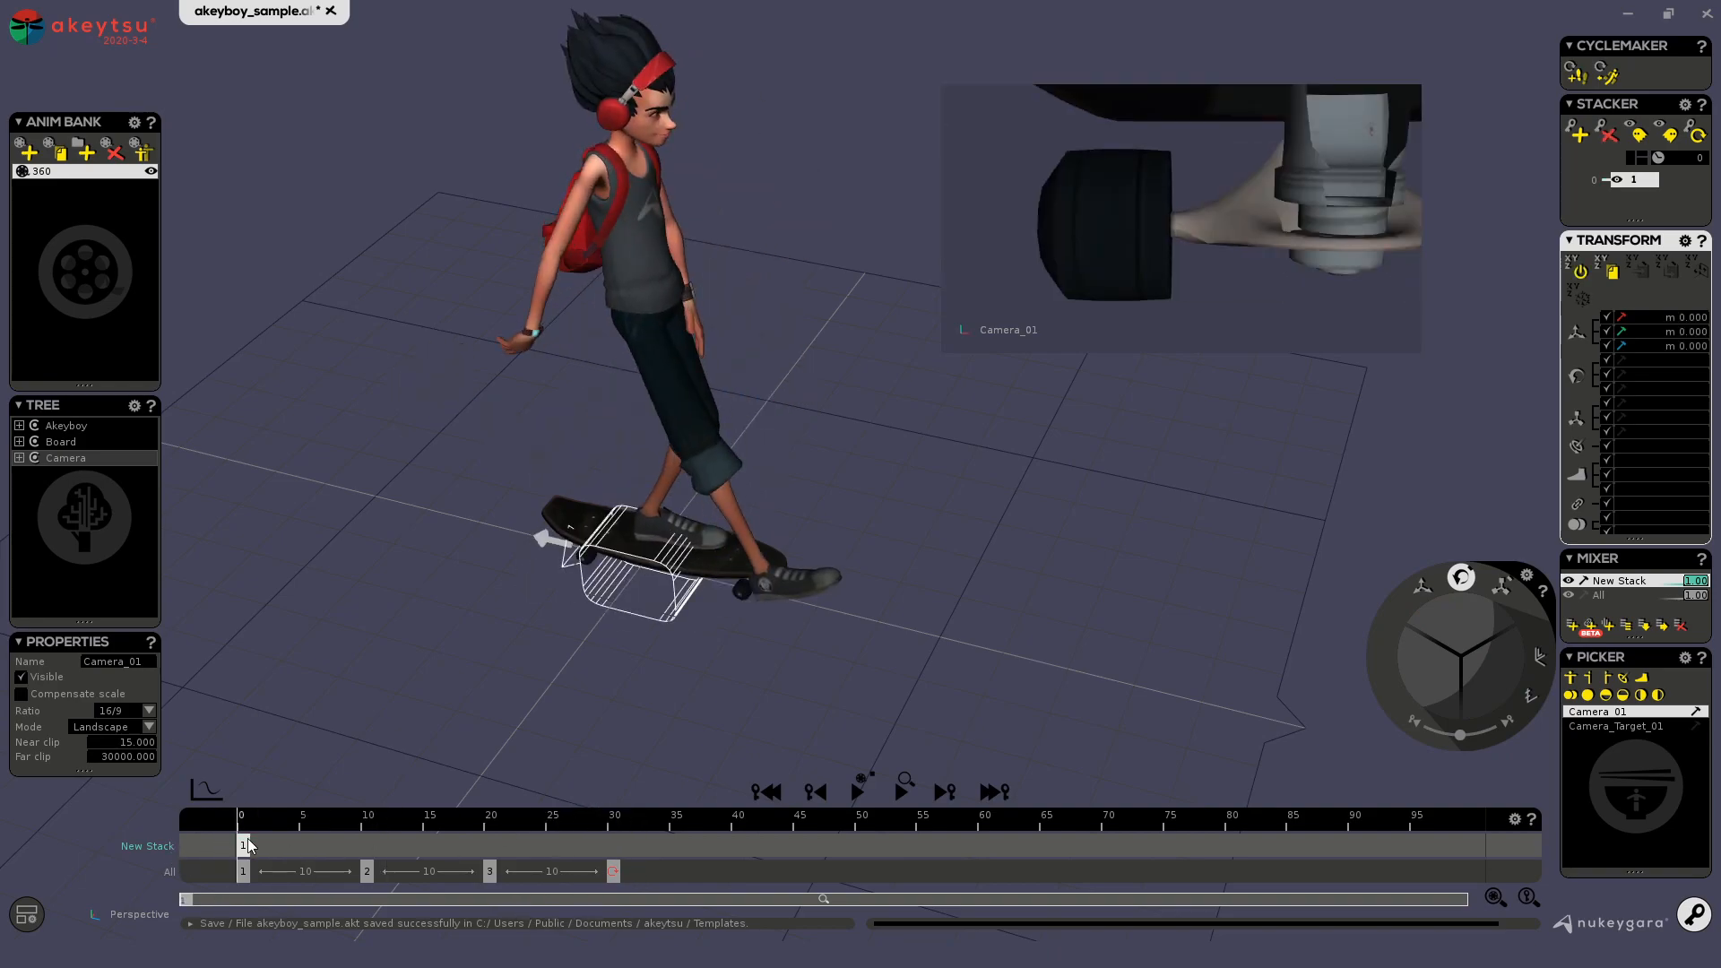
# Add a key on every frame from 1 to 30 in New Stack and select all its keys
pyautogui.doubleClick(255, 845)
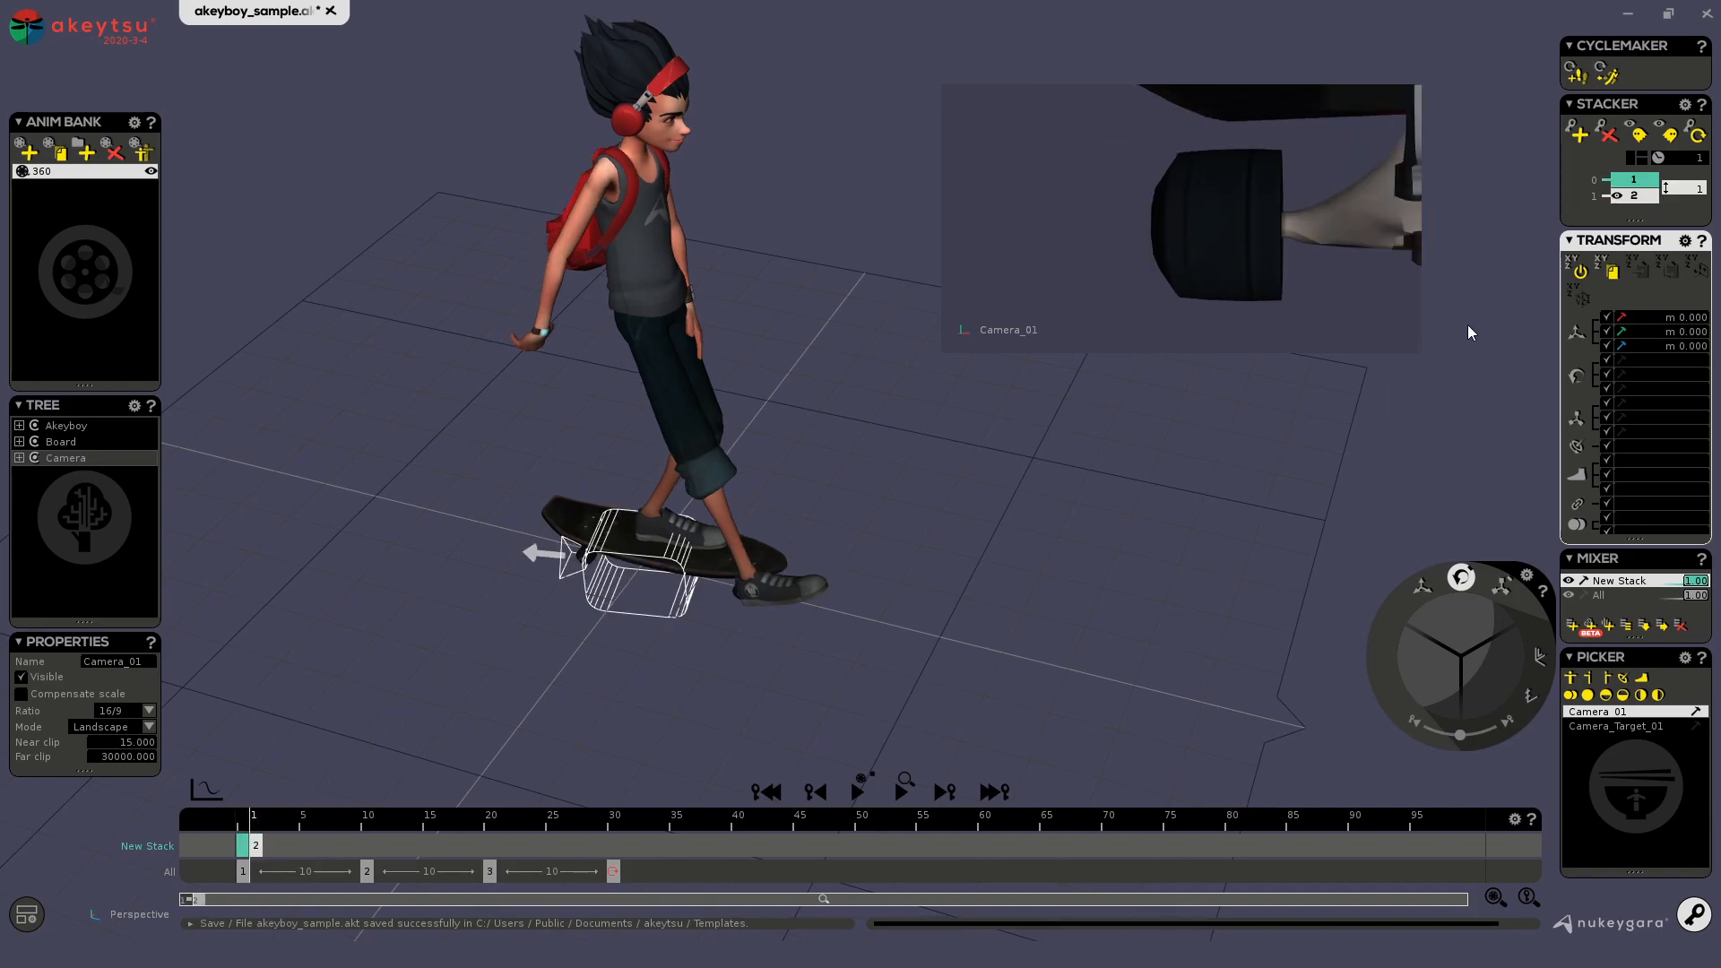
pyautogui.moveTo(256, 852); pyautogui.dragTo(509, 856)
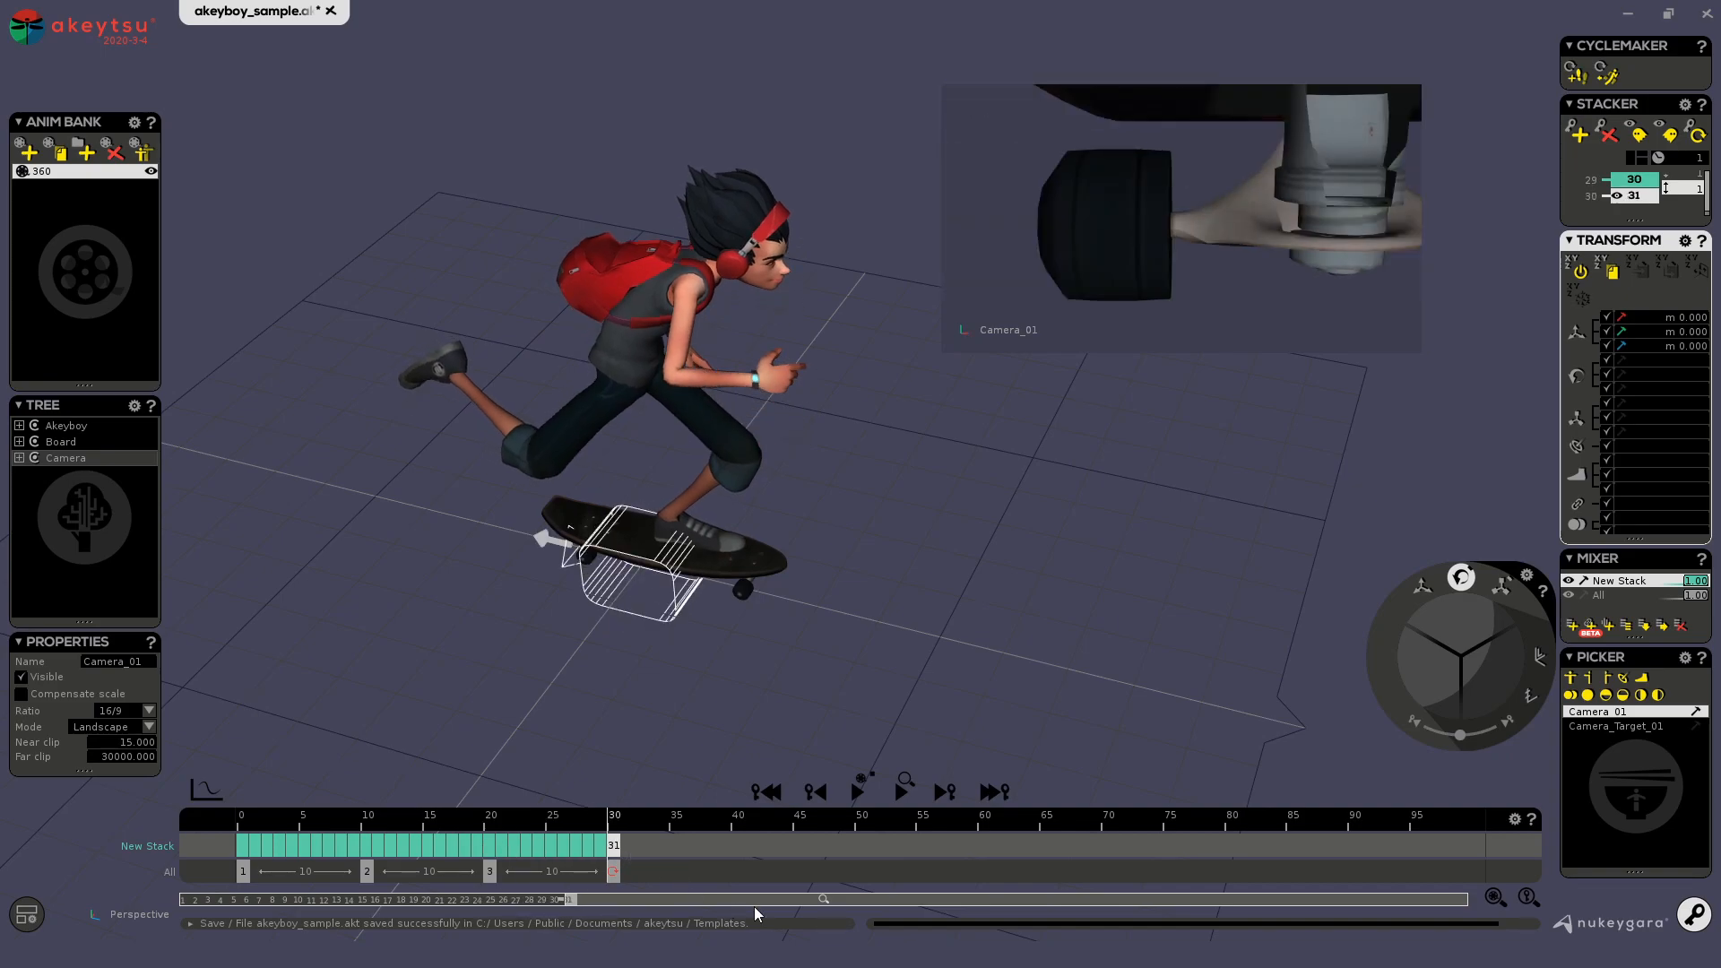
pyautogui.click(239, 848)
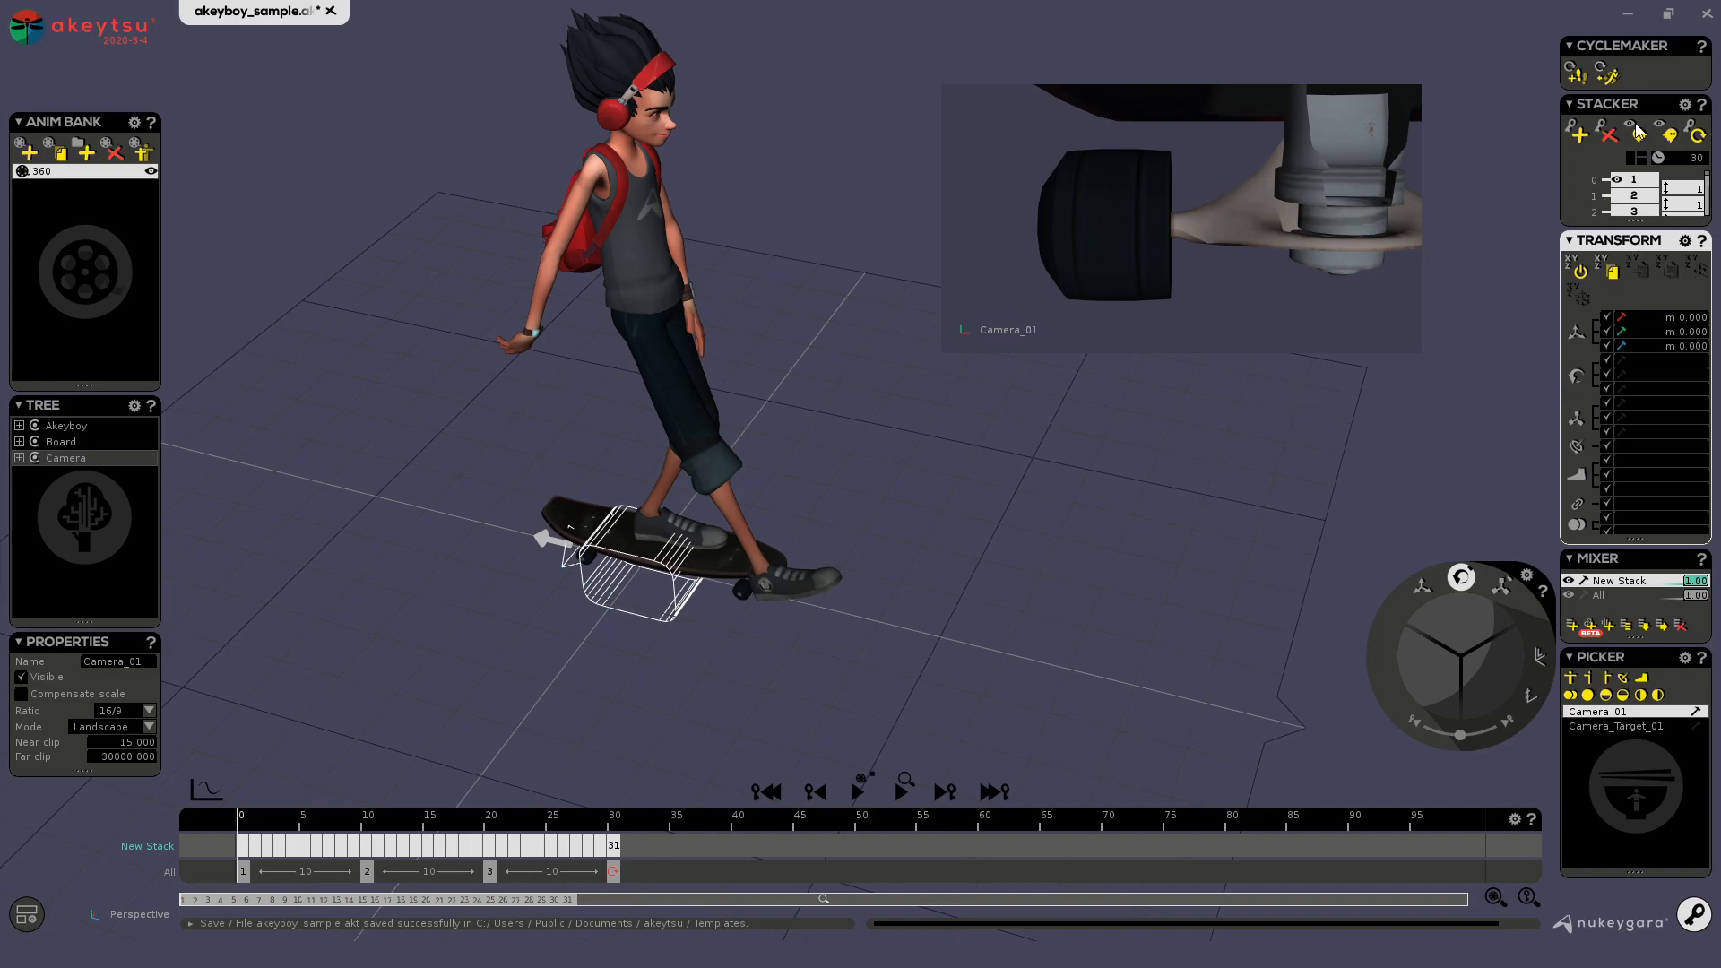
# Merge New Stack with the All stack into a single stack
pyautogui.click(1611, 597)
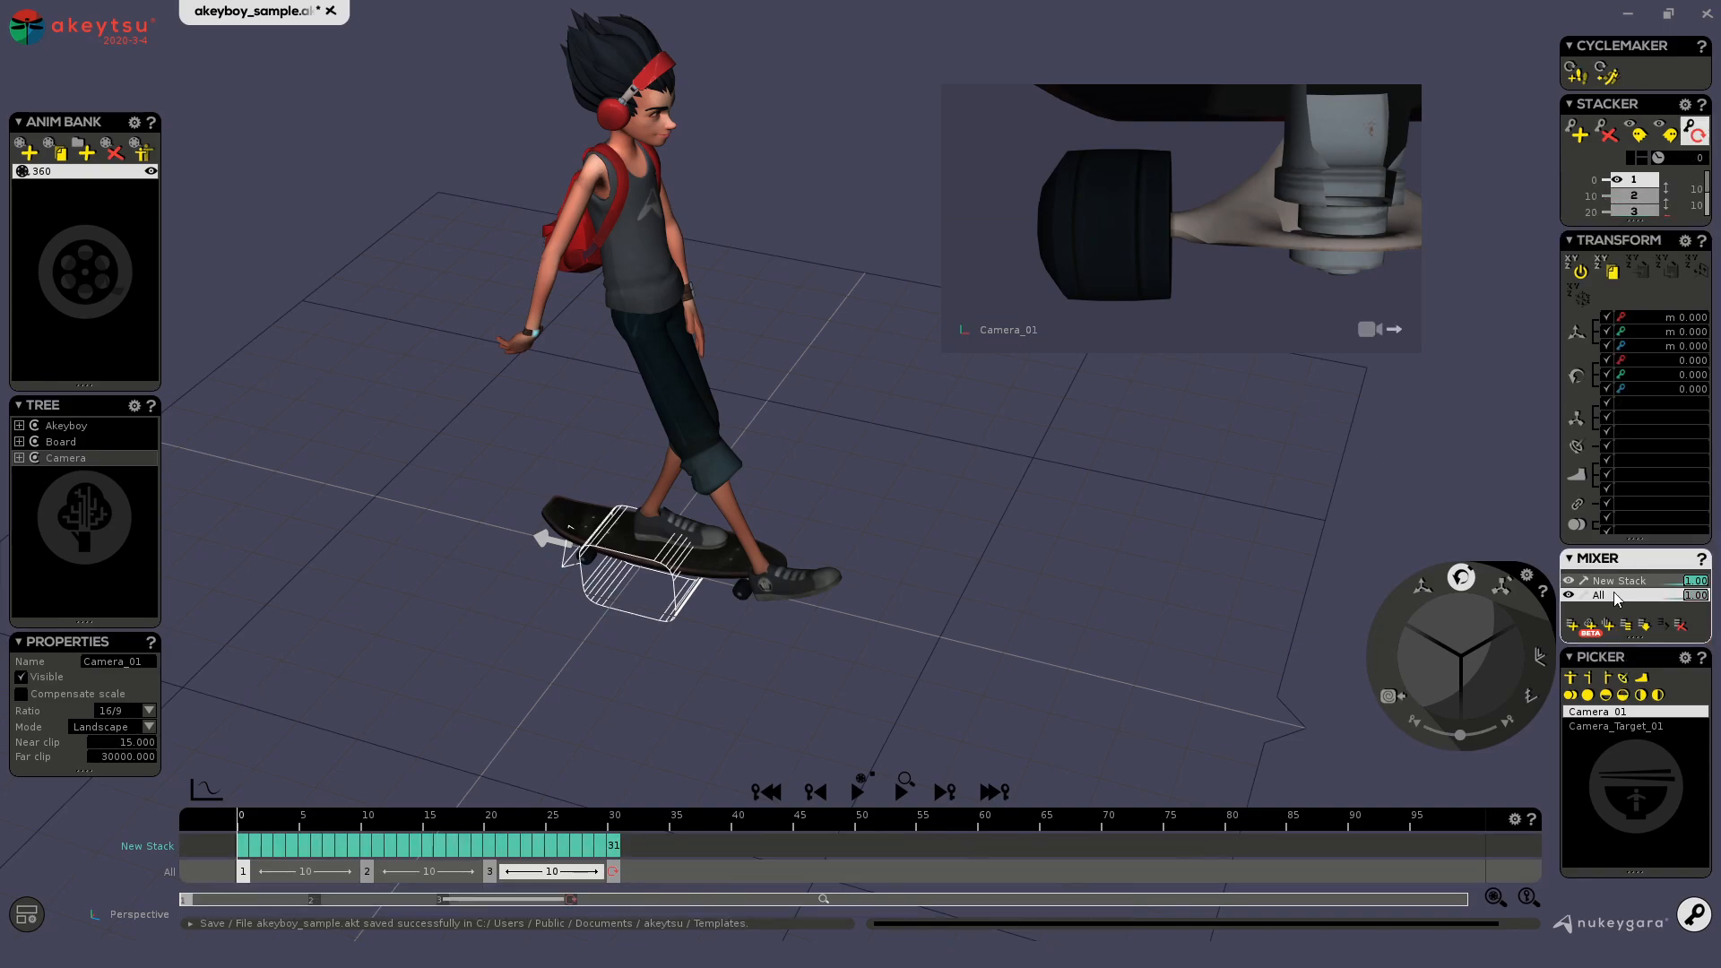
pyautogui.click(1646, 631)
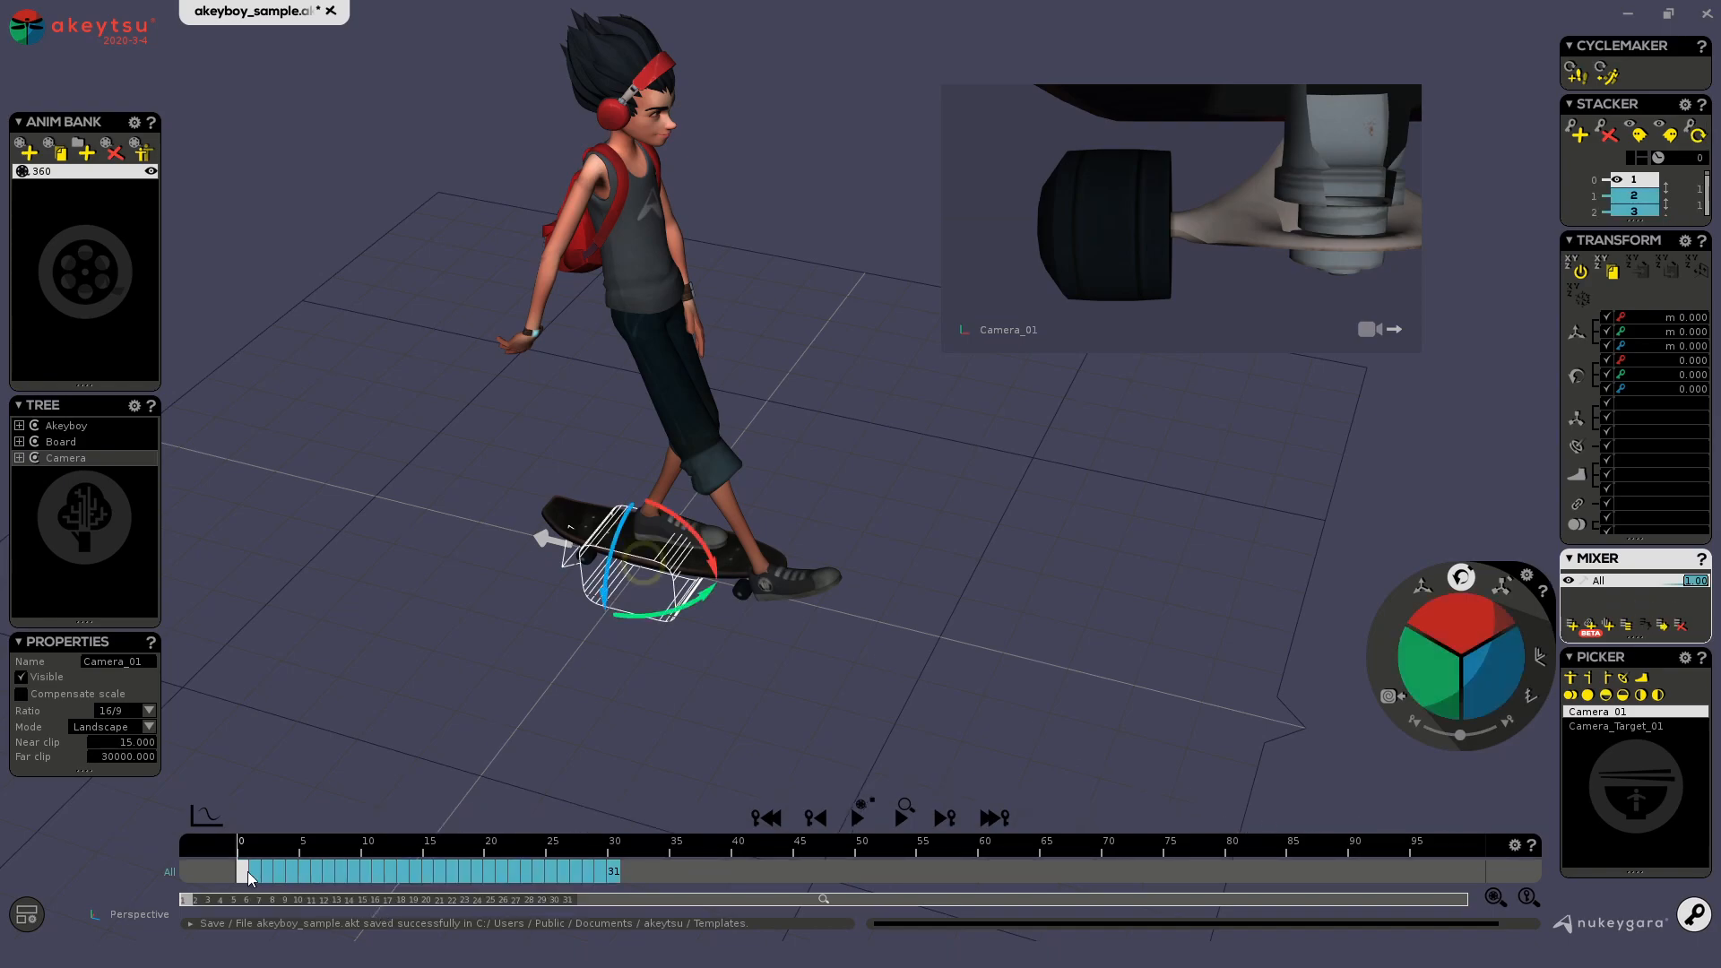
# Select all camera keys from frame 0 to 30, enable the previous and next key ghosts, and check the ghost preferences
pyautogui.moveTo(242, 859)
pyautogui.mouseDown()
pyautogui.moveTo(576, 869)
pyautogui.moveTo(239, 872)
pyautogui.mouseUp()
pyautogui.keyDown('shift'); pyautogui.click(614, 873); pyautogui.keyUp('shift')
pyautogui.press('w')
pyautogui.keyDown('alt'); pyautogui.moveTo(500, 637); pyautogui.dragTo(583, 605); pyautogui.keyUp('alt')
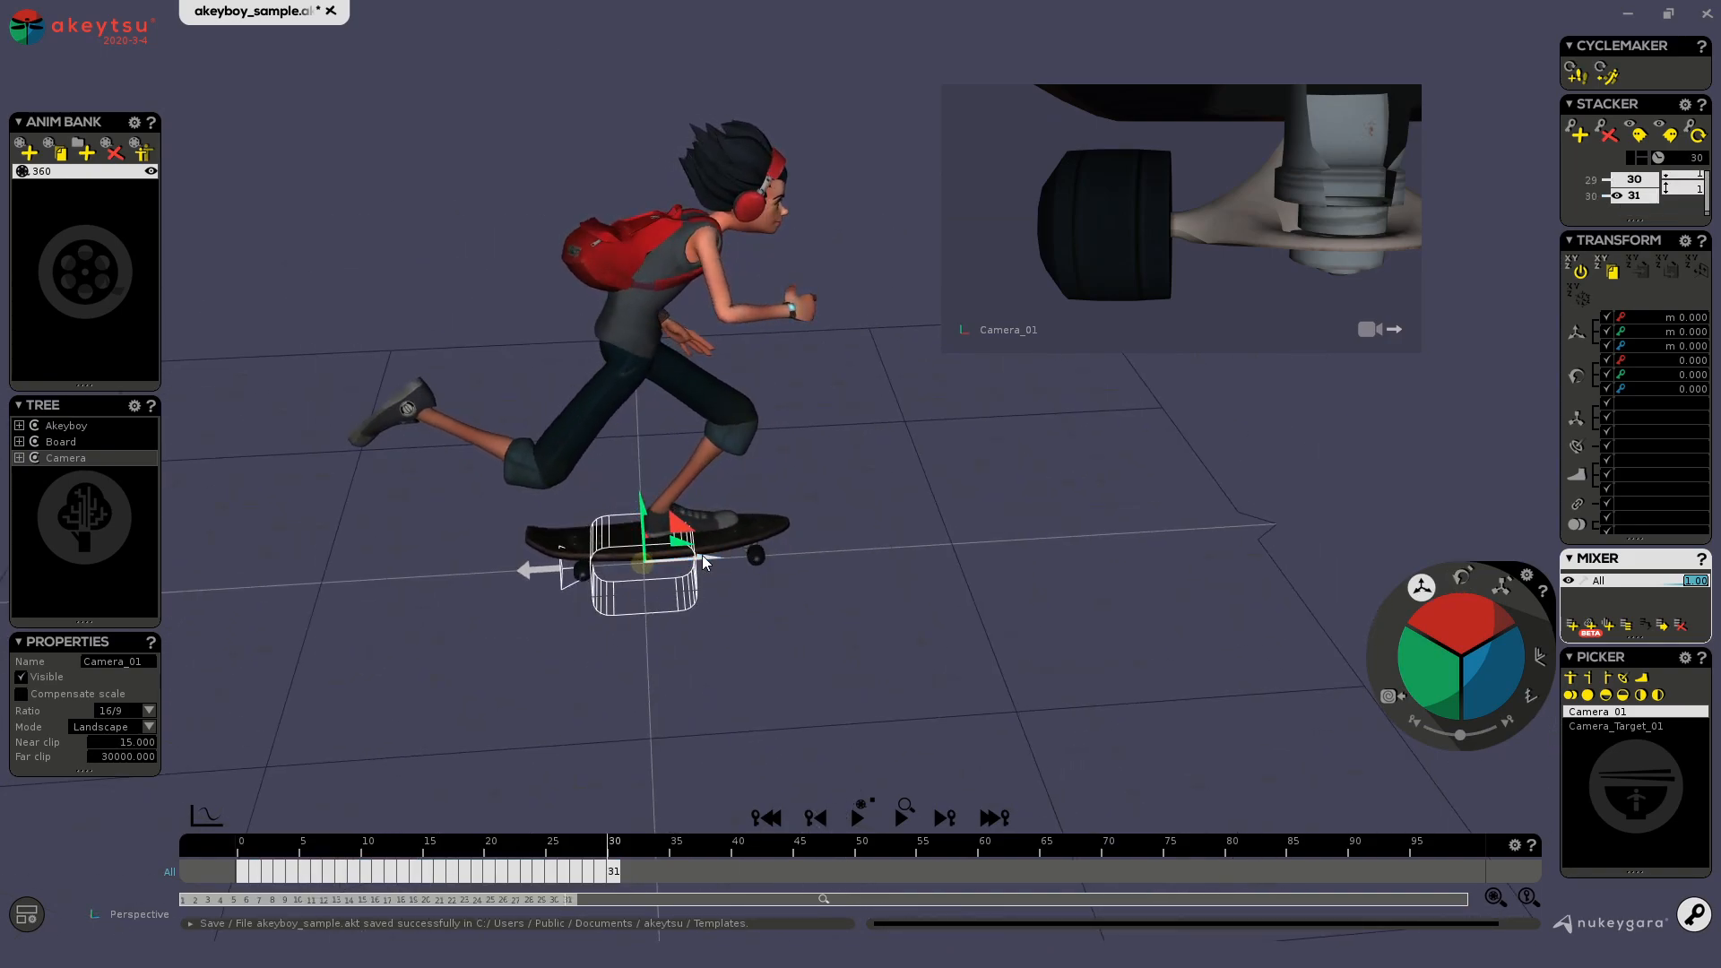
pyautogui.click(1637, 135)
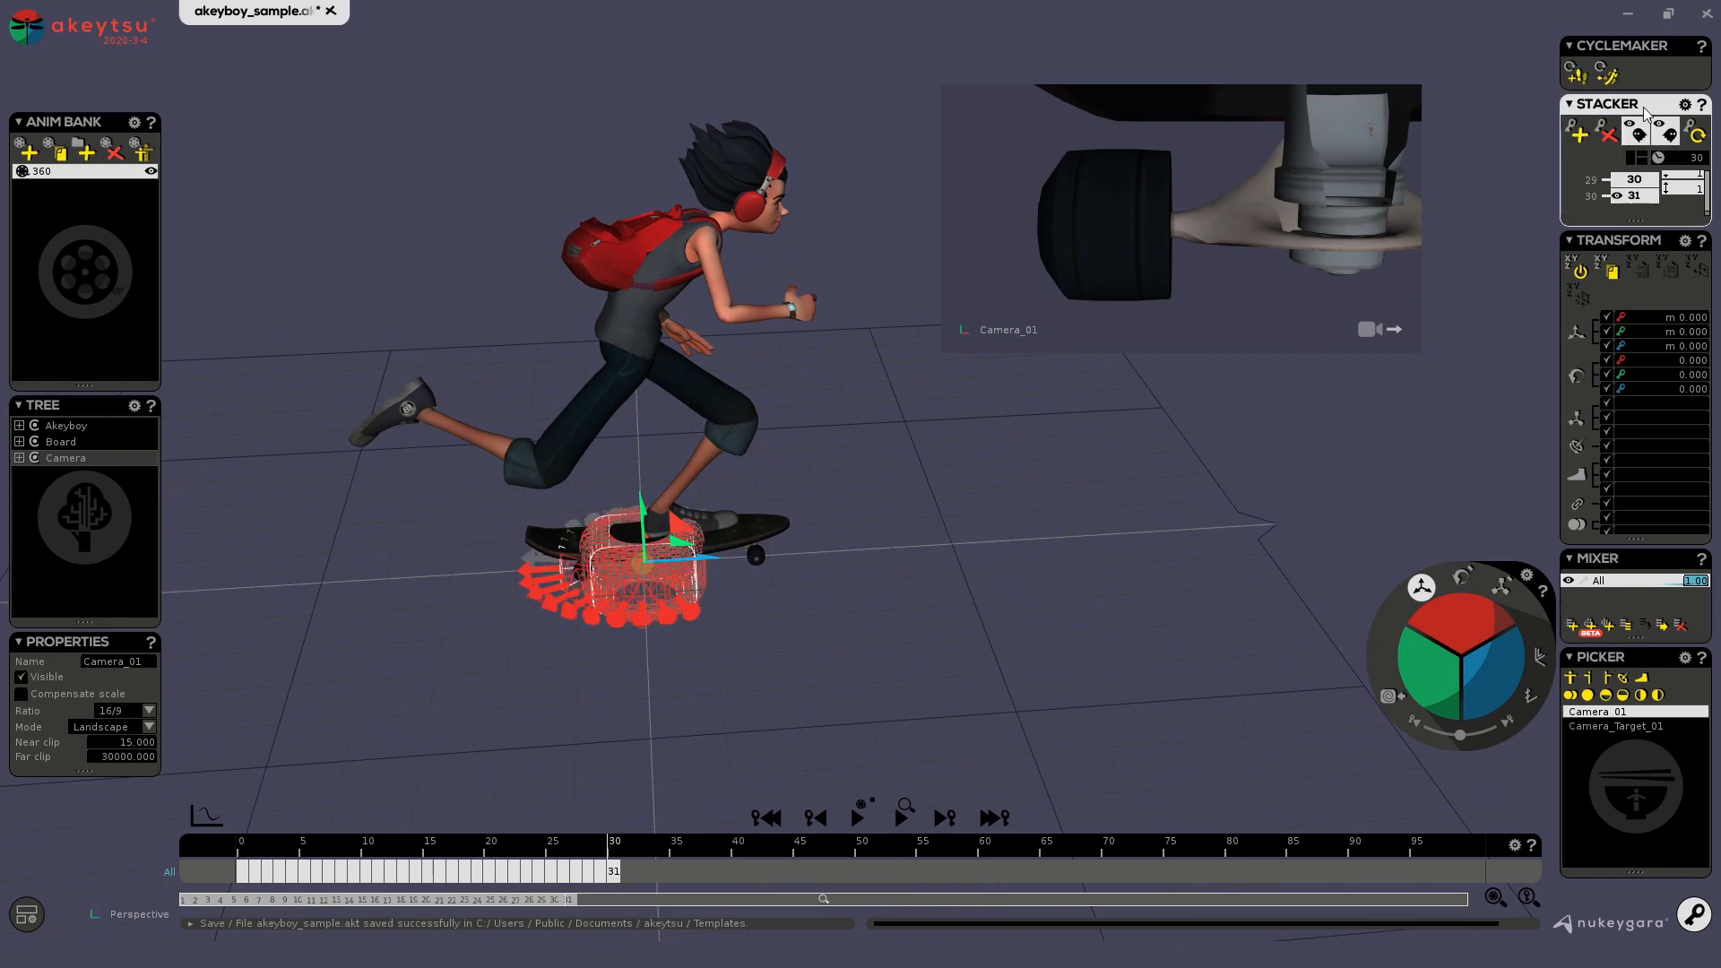
pyautogui.click(1686, 104)
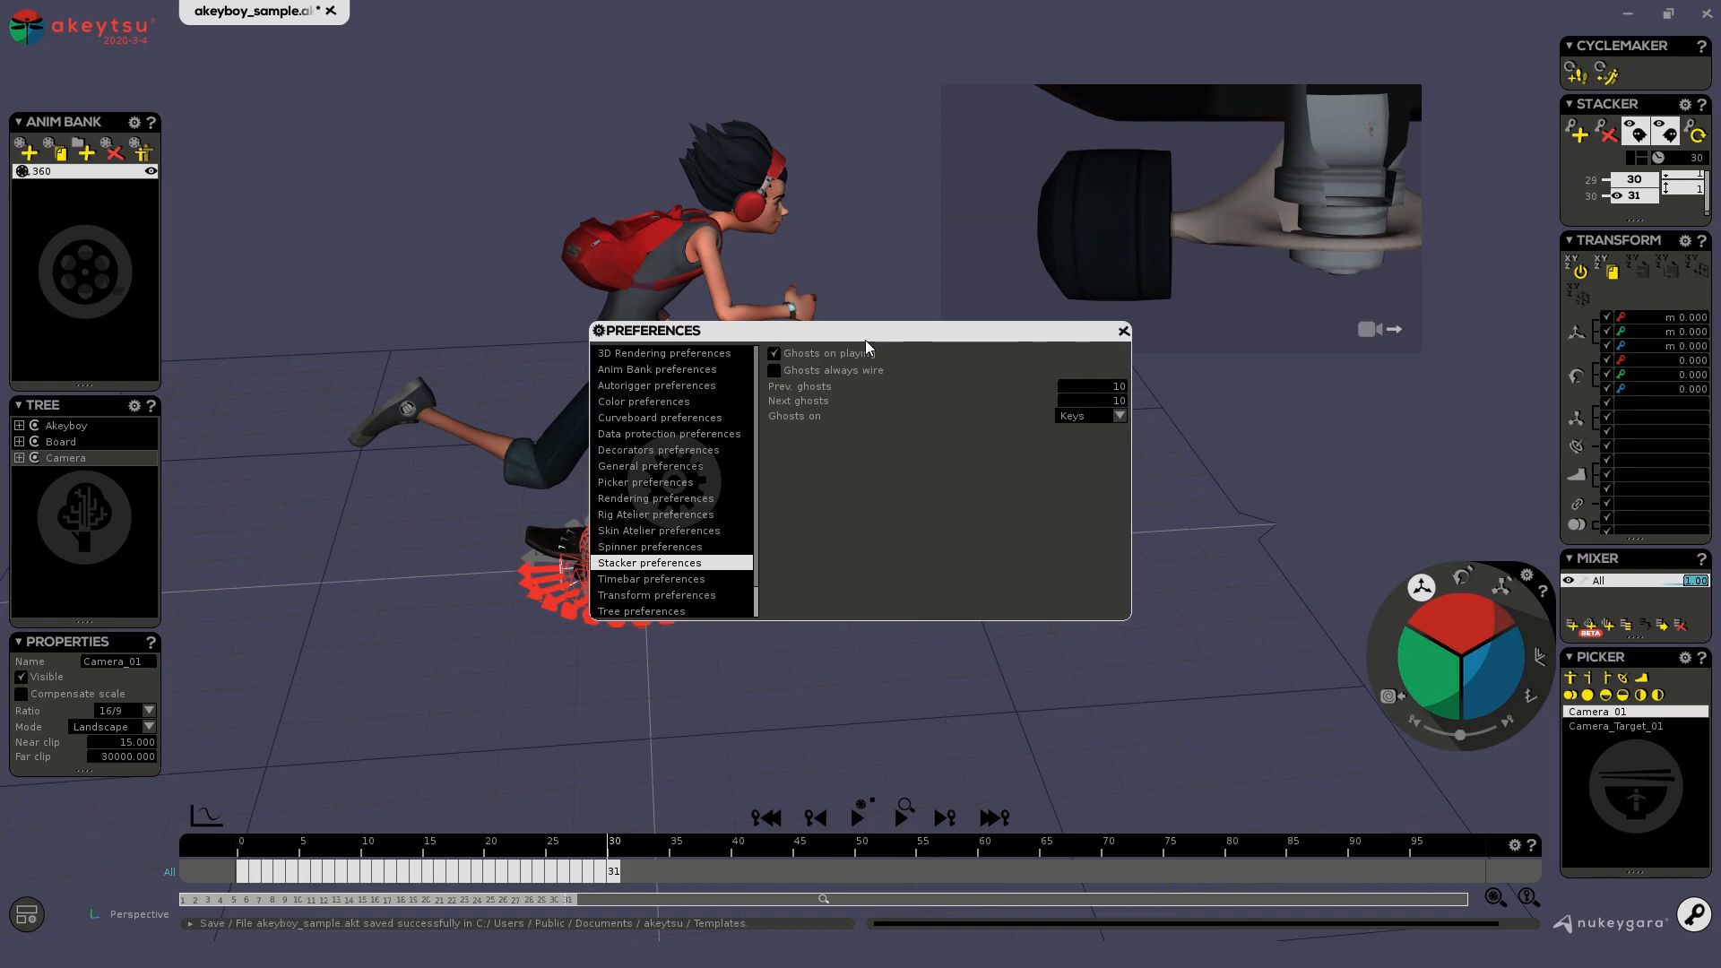
pyautogui.click(1123, 332)
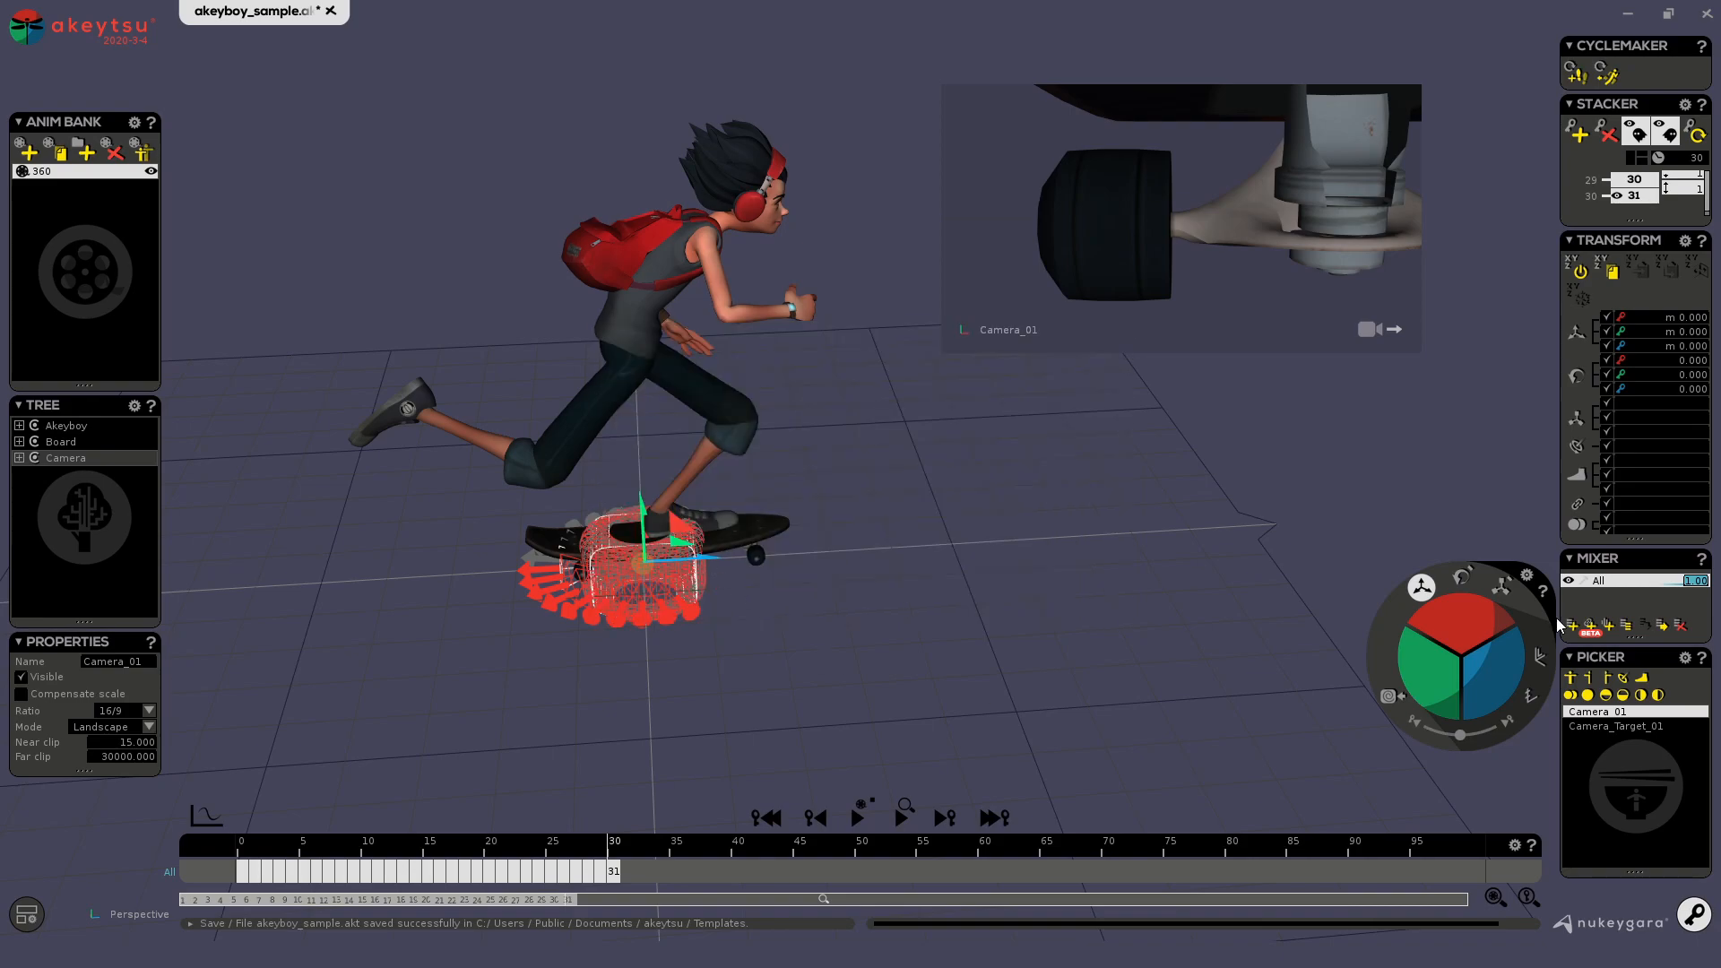
# Move the camera outward from the character along its Z axis to about 2.02 m on all selected keys
pyautogui.moveTo(716, 559); pyautogui.dragTo(826, 552)
pyautogui.moveTo(826, 551); pyautogui.dragTo(606, 493, button='middle')
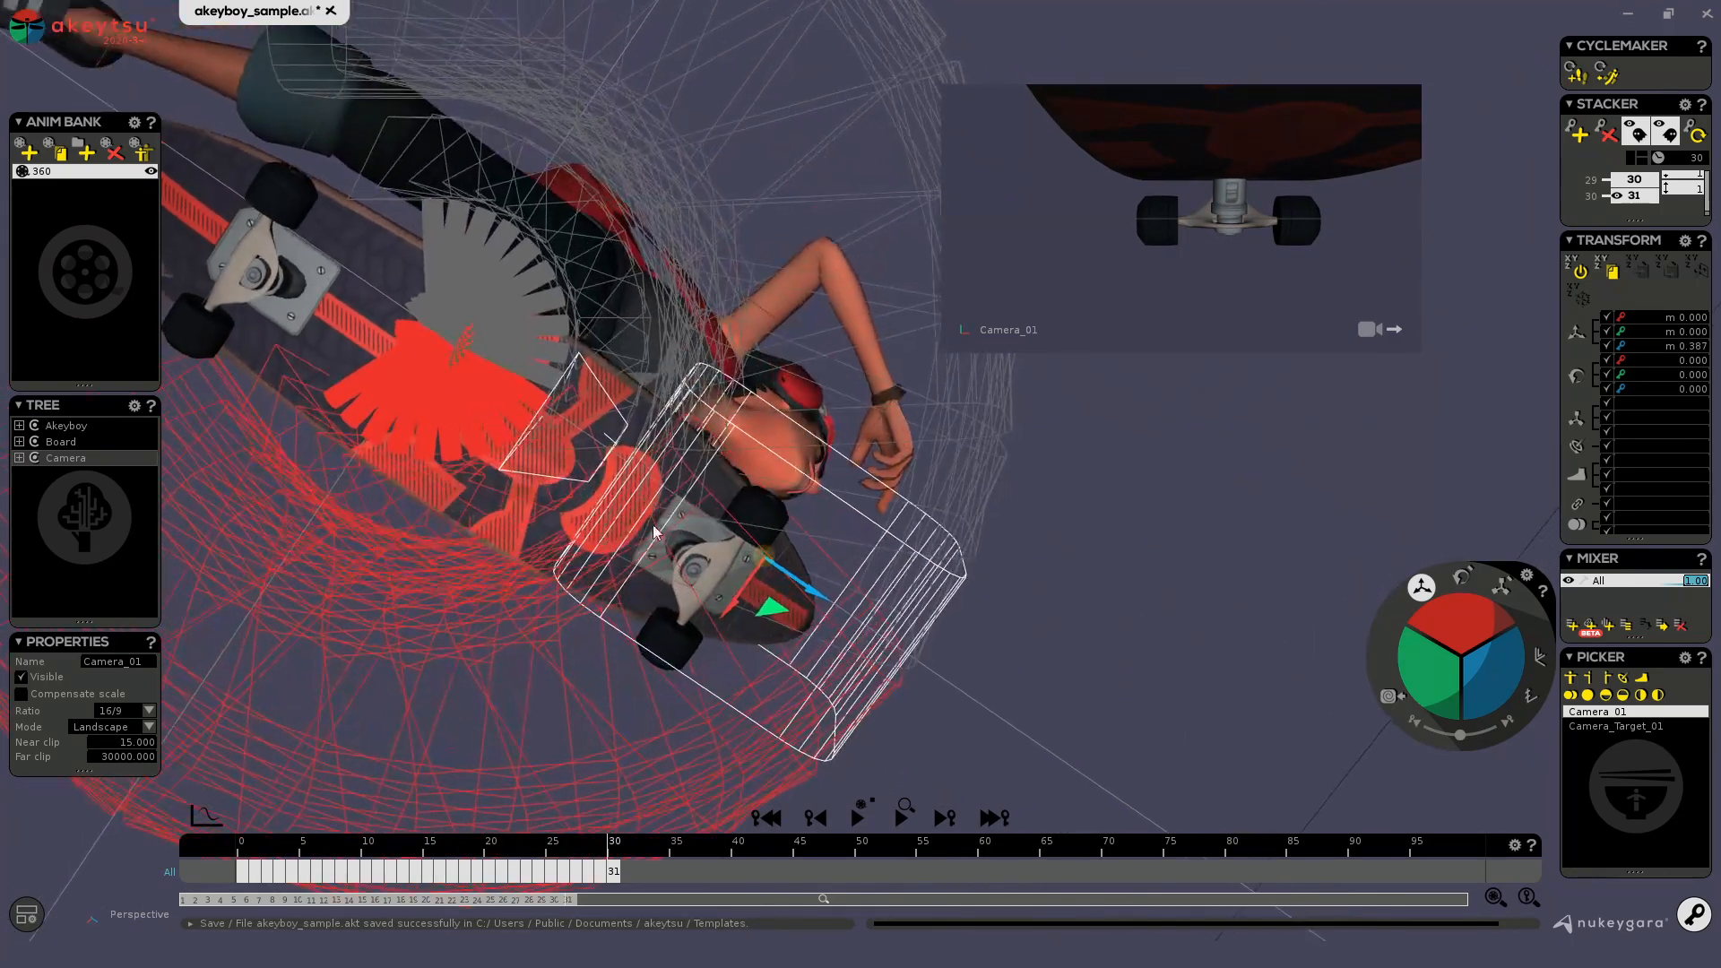
pyautogui.moveTo(791, 594); pyautogui.dragTo(830, 546)
pyautogui.moveTo(778, 344); pyautogui.dragTo(717, 674, button='middle')
pyautogui.scroll(-5, 778, 532)
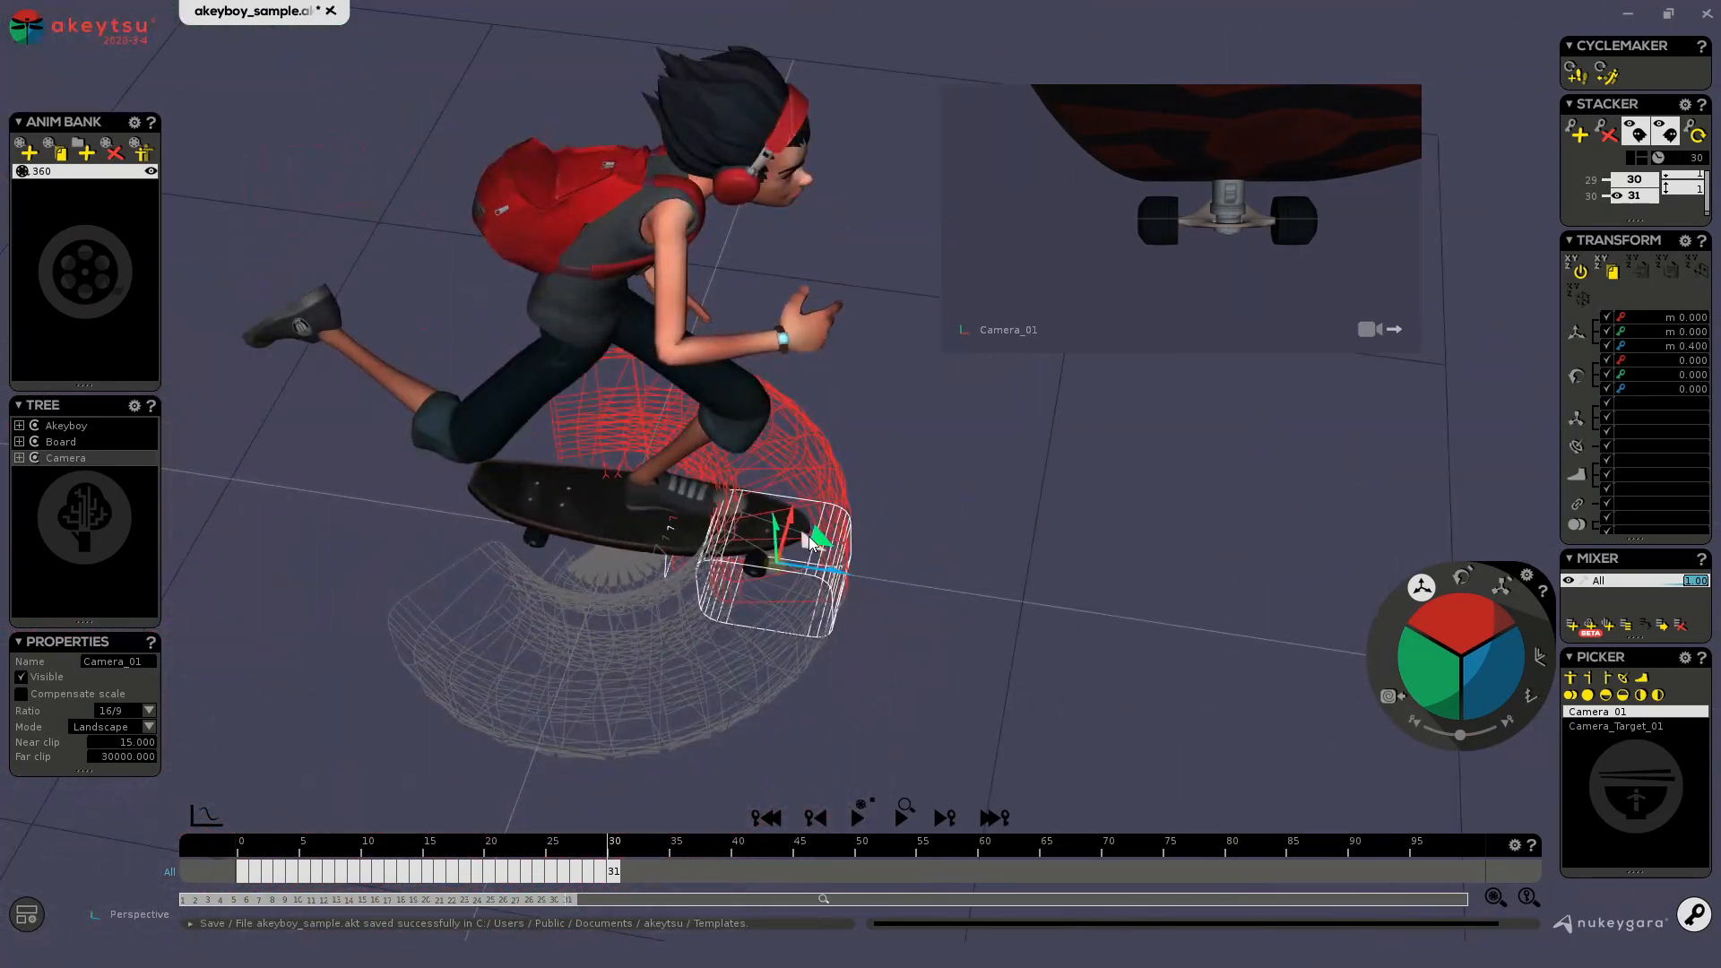
pyautogui.moveTo(990, 625); pyautogui.dragTo(730, 607, button='middle')
pyautogui.scroll(-5, 717, 607)
pyautogui.moveTo(615, 604); pyautogui.dragTo(673, 574, button='middle')
pyautogui.moveTo(588, 551); pyautogui.dragTo(960, 525)
pyautogui.moveTo(959, 524); pyautogui.dragTo(907, 432, button='middle')
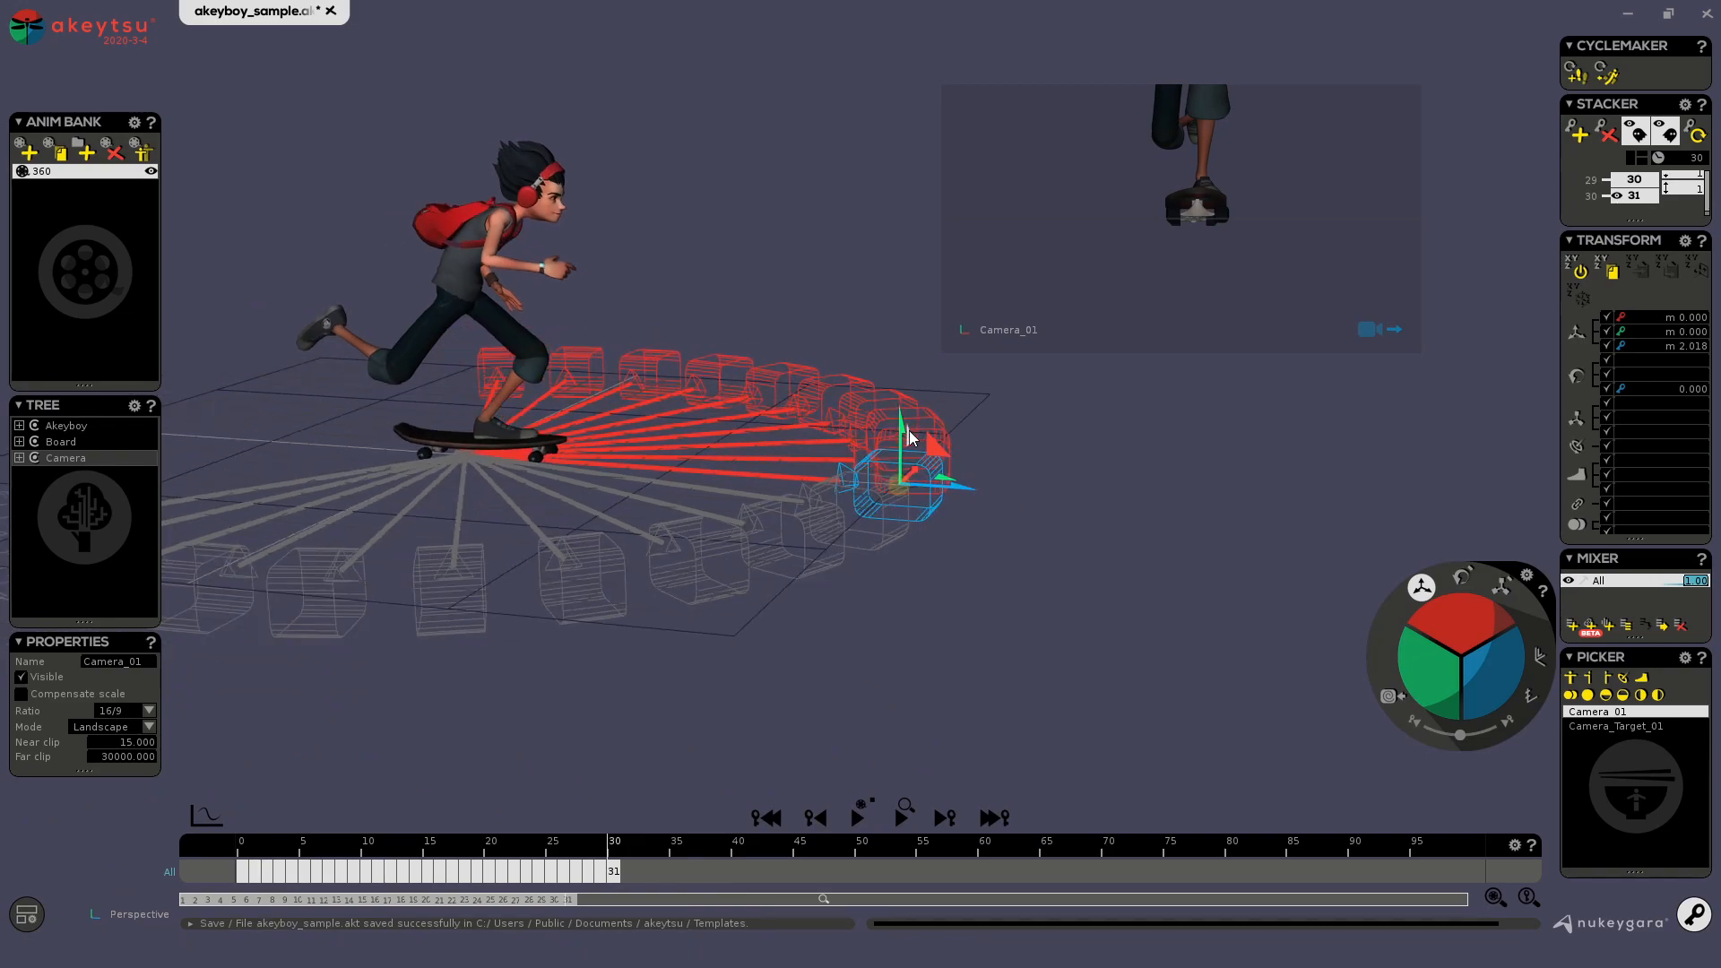
# Raise the camera to about 0.92 m, pull it back to about 2.58 m in Z, and select Camera_Target_01
pyautogui.moveTo(902, 432); pyautogui.dragTo(875, 260)
pyautogui.moveTo(834, 538); pyautogui.dragTo(906, 492, button='middle')
pyautogui.moveTo(905, 492); pyautogui.dragTo(1003, 457)
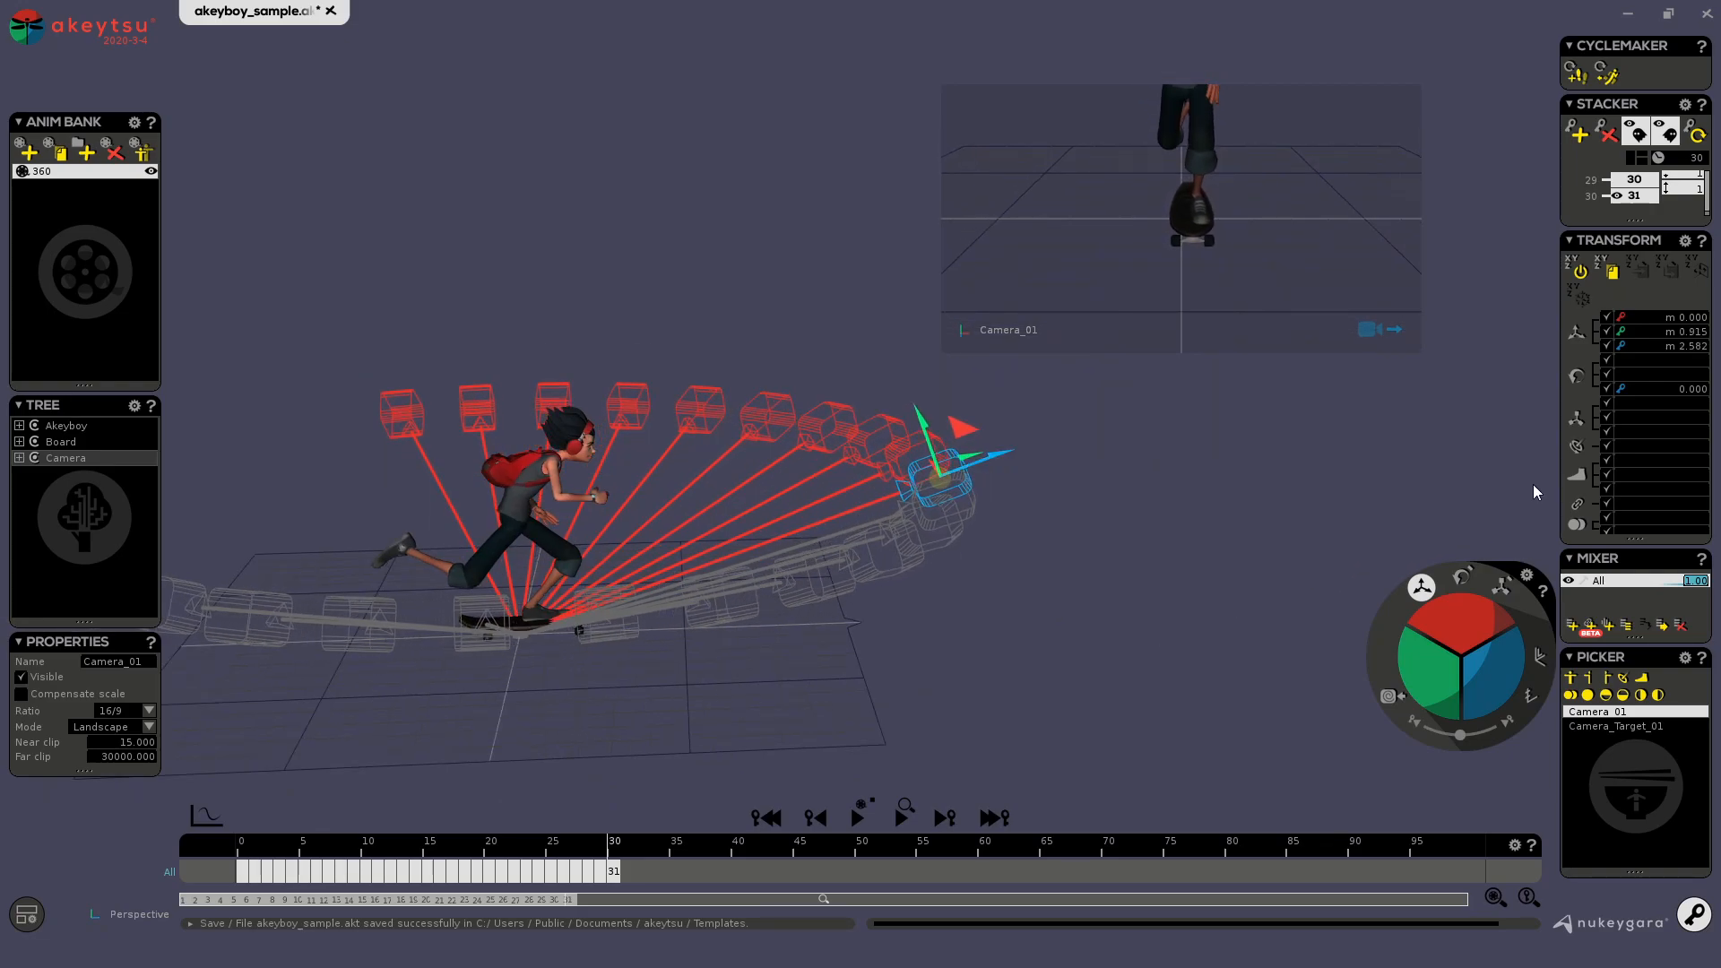
pyautogui.click(1628, 727)
# Try to raise the camera target along its local axis to the character's torso, and undo the move
pyautogui.moveTo(1068, 576); pyautogui.dragTo(587, 646, button='middle')
pyautogui.moveTo(585, 646); pyautogui.dragTo(626, 452)
pyautogui.moveTo(626, 451); pyautogui.dragTo(692, 363, button='middle')
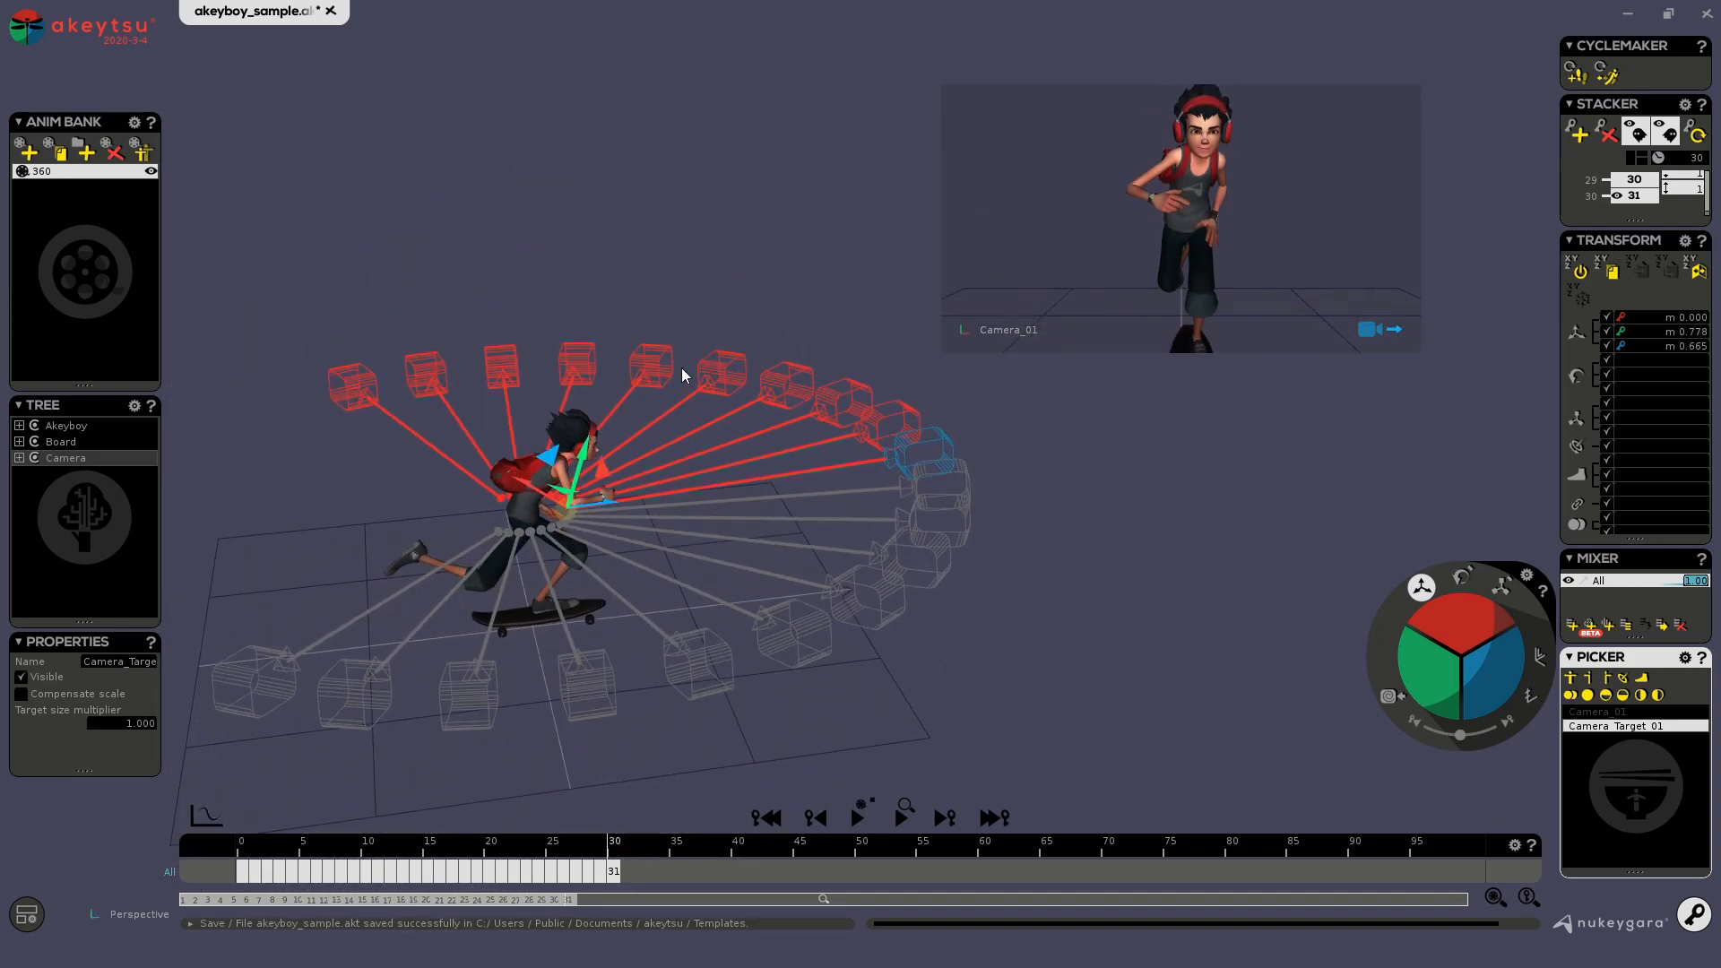
pyautogui.hotkey('ctrl', 'z')
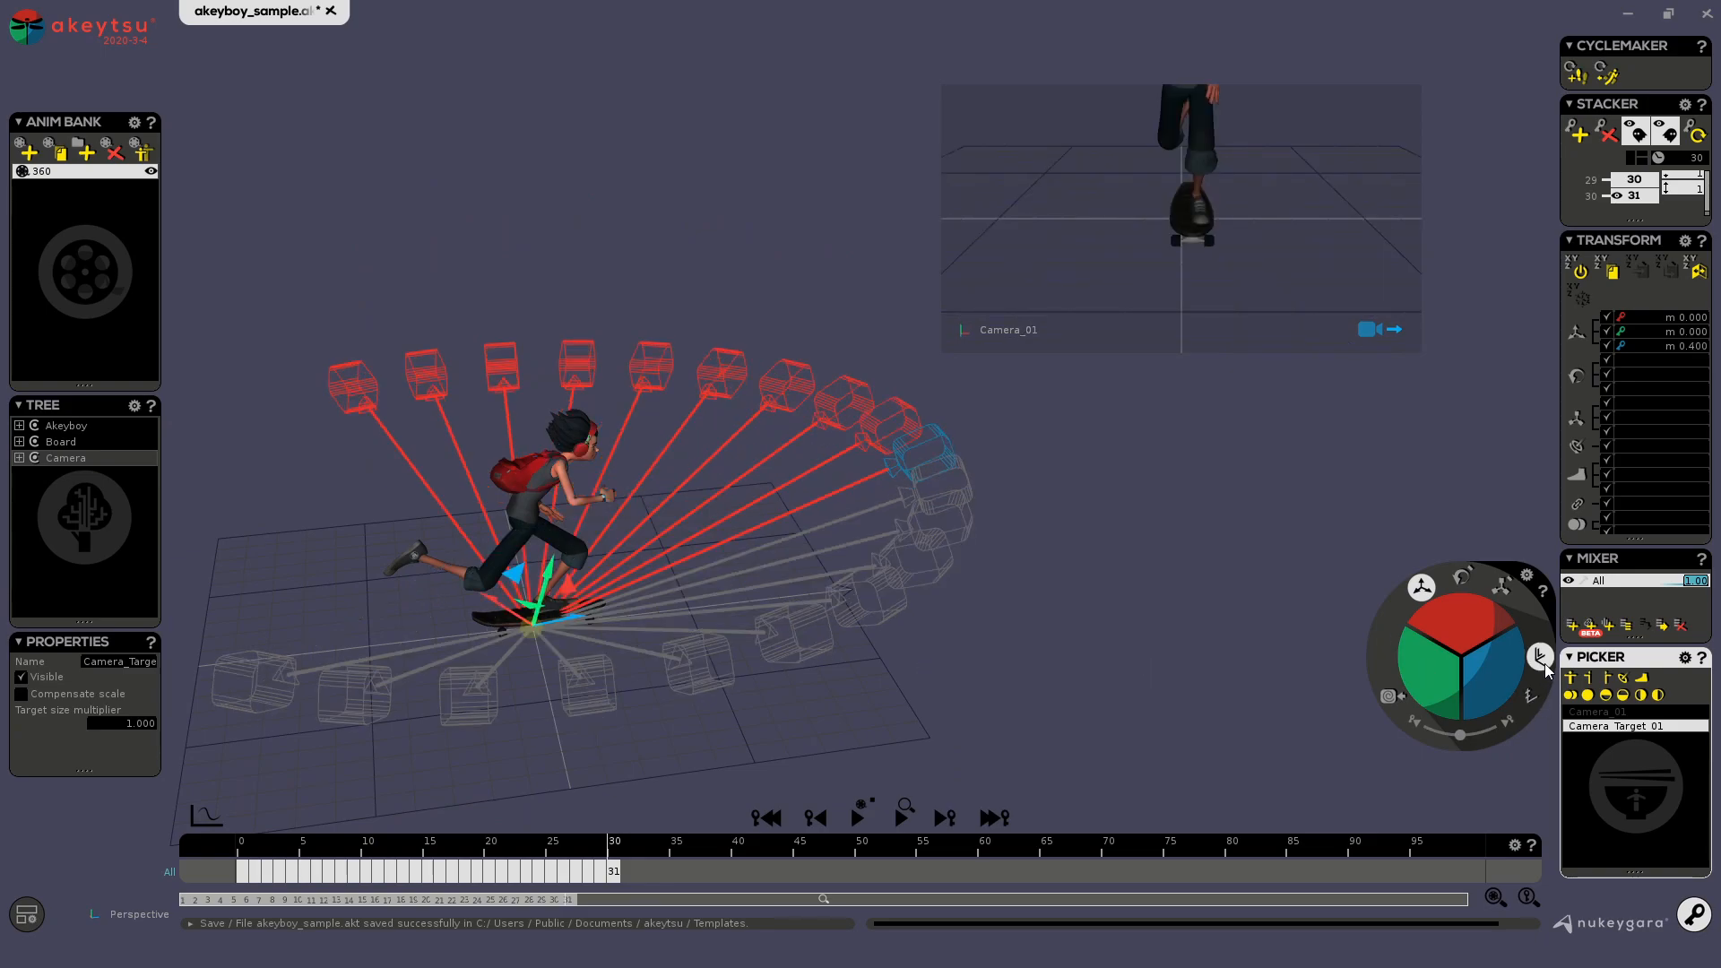
# Raise the camera target vertically to about 0.69 m so it aims at the character's torso on all selected keys
pyautogui.moveTo(530, 573); pyautogui.dragTo(550, 471)
pyautogui.keyDown('alt'); pyautogui.moveTo(702, 422); pyautogui.dragTo(585, 526); pyautogui.keyUp('alt')
pyautogui.keyDown('alt'); pyautogui.moveTo(757, 643); pyautogui.dragTo(835, 565, button='middle'); pyautogui.keyUp('alt')
pyautogui.scroll(-3, 836, 564)
pyautogui.keyDown('alt'); pyautogui.moveTo(836, 570); pyautogui.dragTo(894, 401); pyautogui.keyUp('alt')
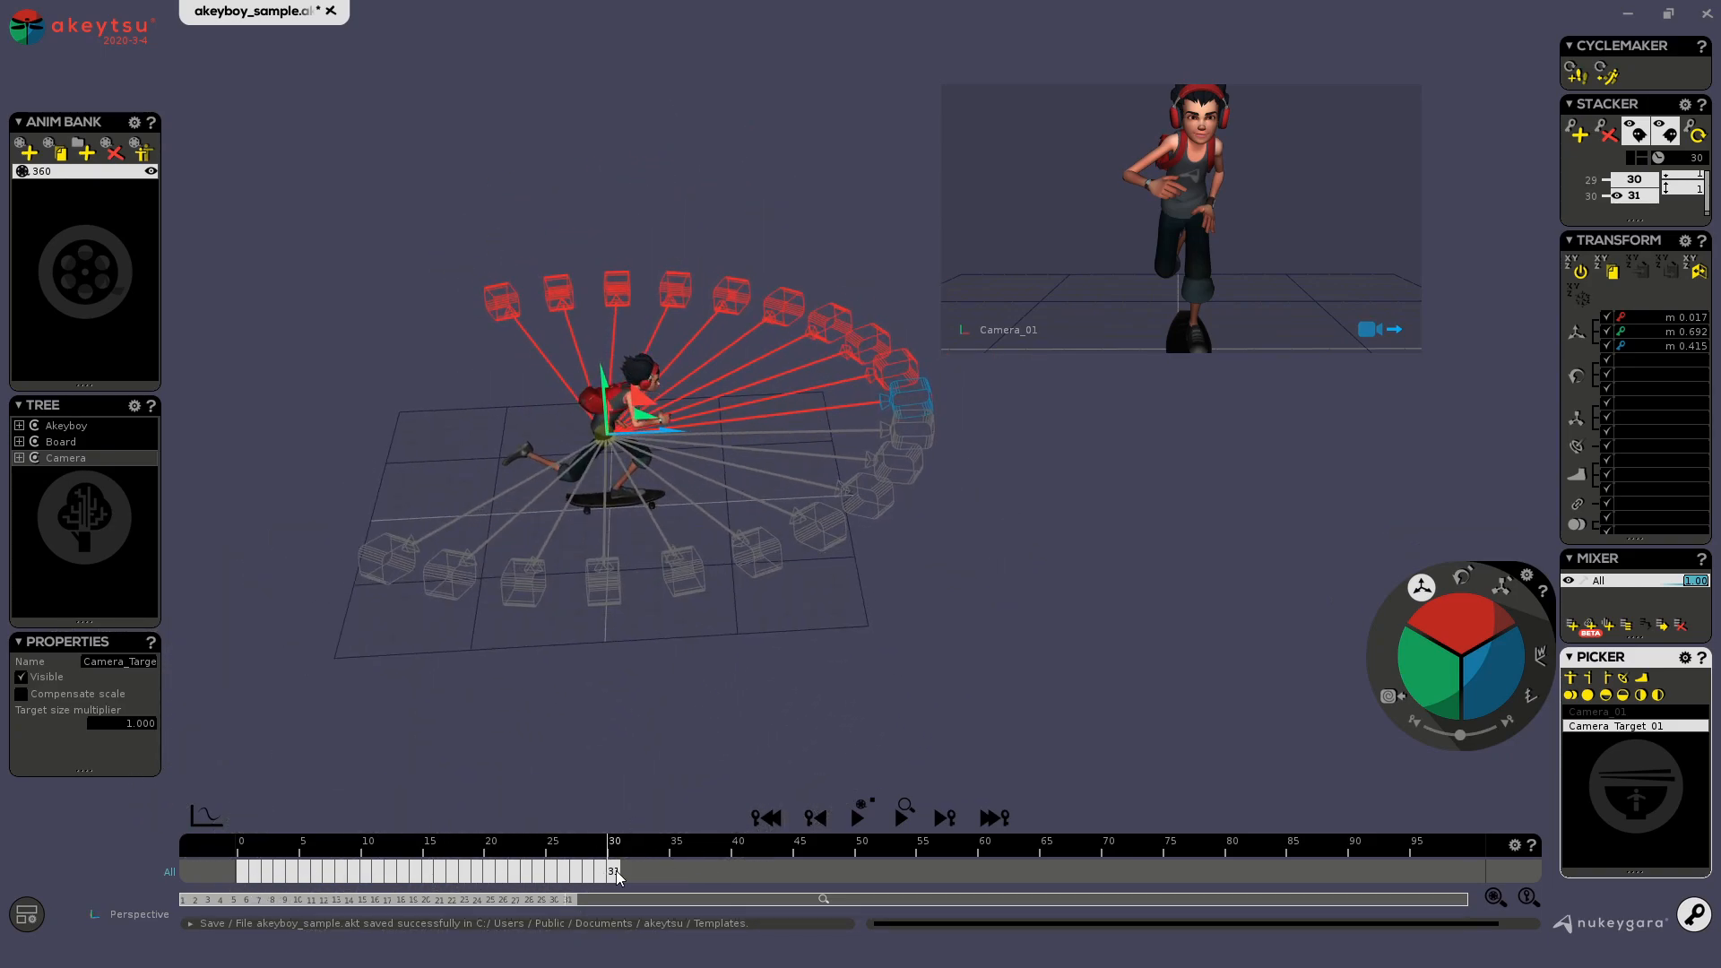
# Select Camera_01 and raise it to about 1.35 m on all selected keys
pyautogui.click(901, 394)
pyautogui.keyDown('alt'); pyautogui.moveTo(1134, 503); pyautogui.dragTo(914, 417); pyautogui.keyUp('alt')
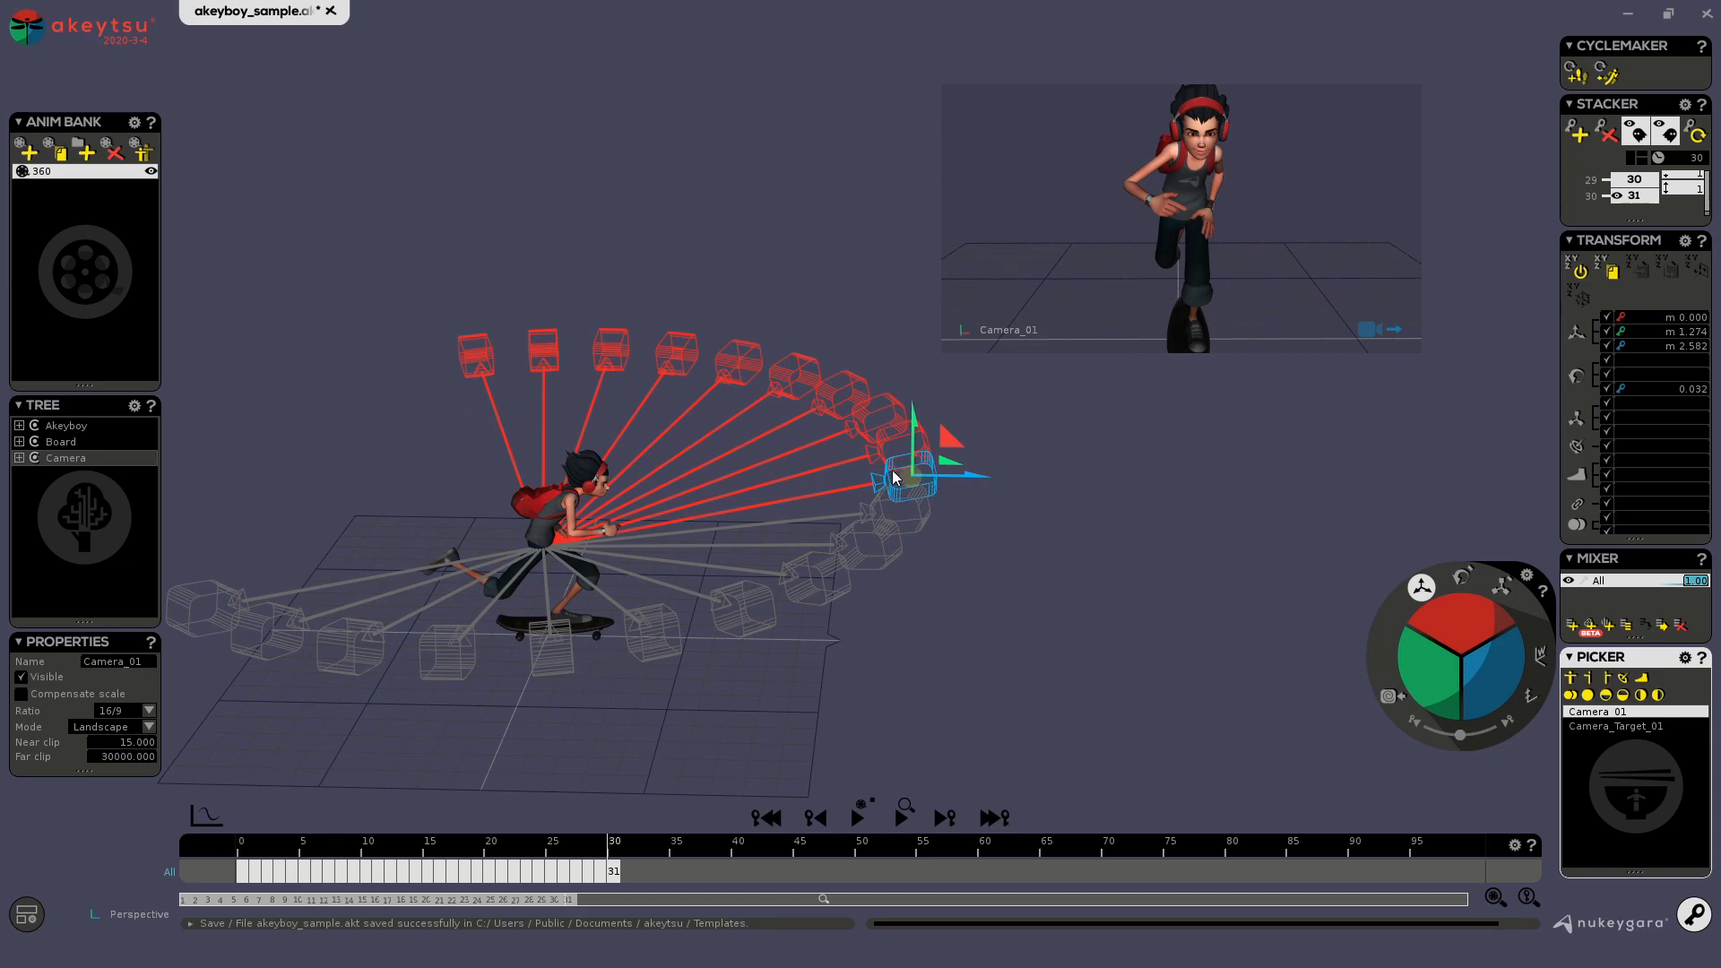
pyautogui.moveTo(915, 423); pyautogui.dragTo(924, 418)
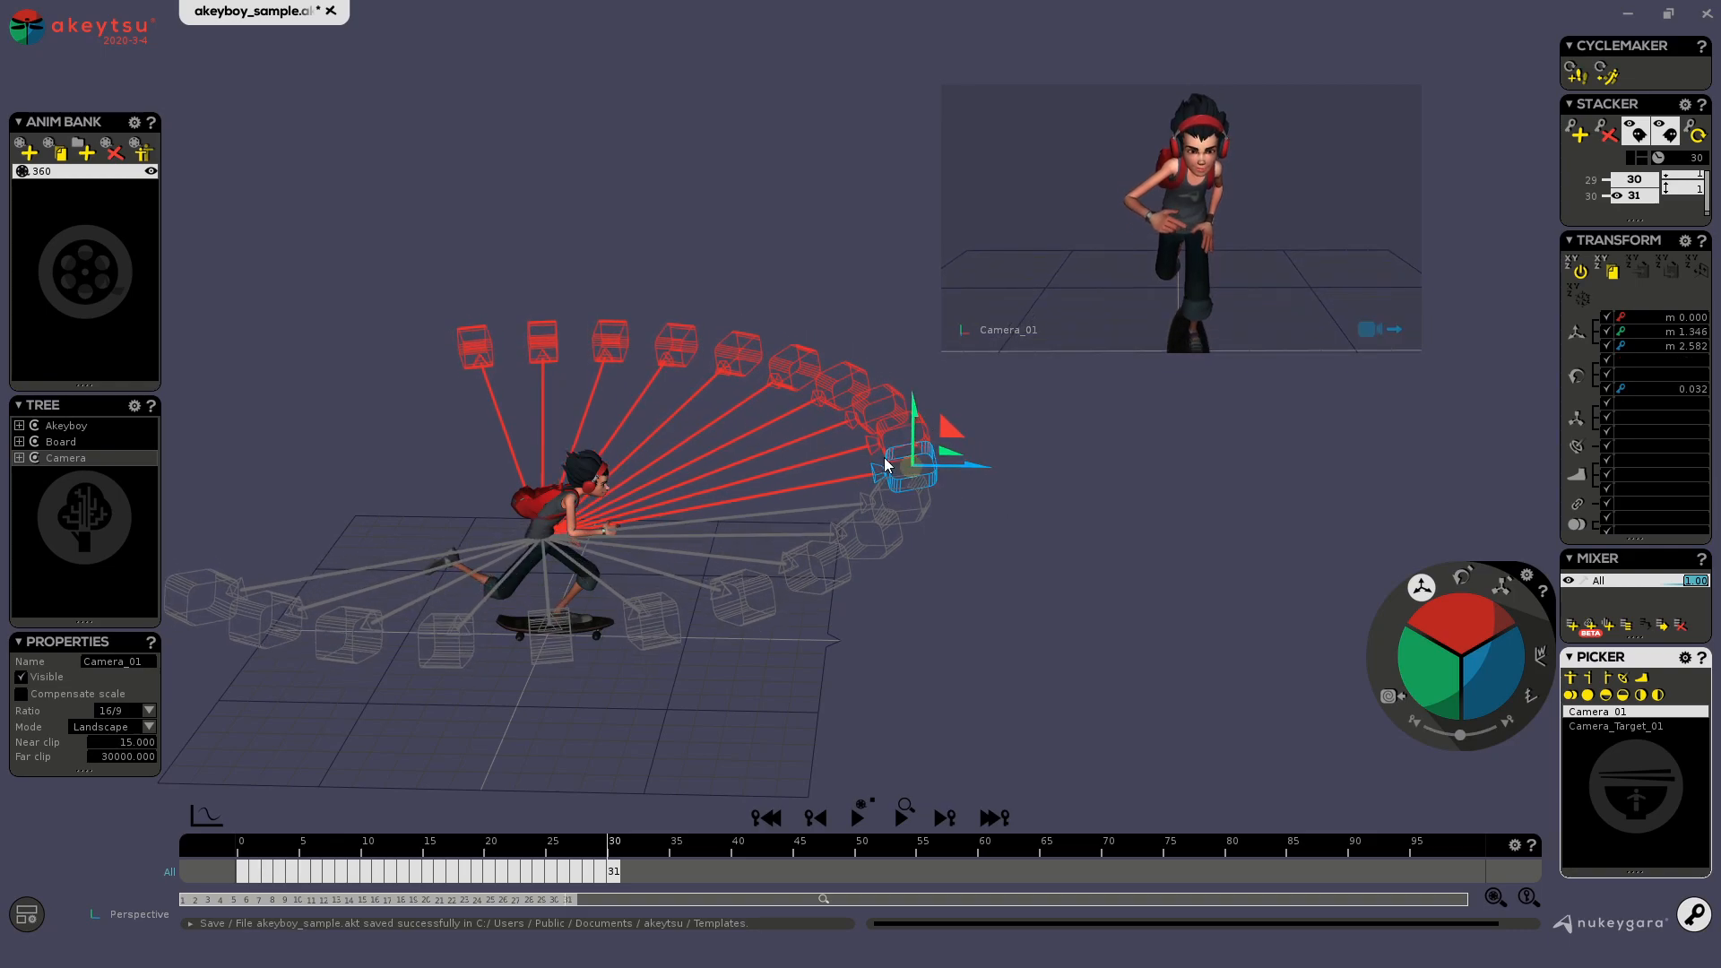
pyautogui.moveTo(982, 499); pyautogui.dragTo(1079, 569, button='middle')
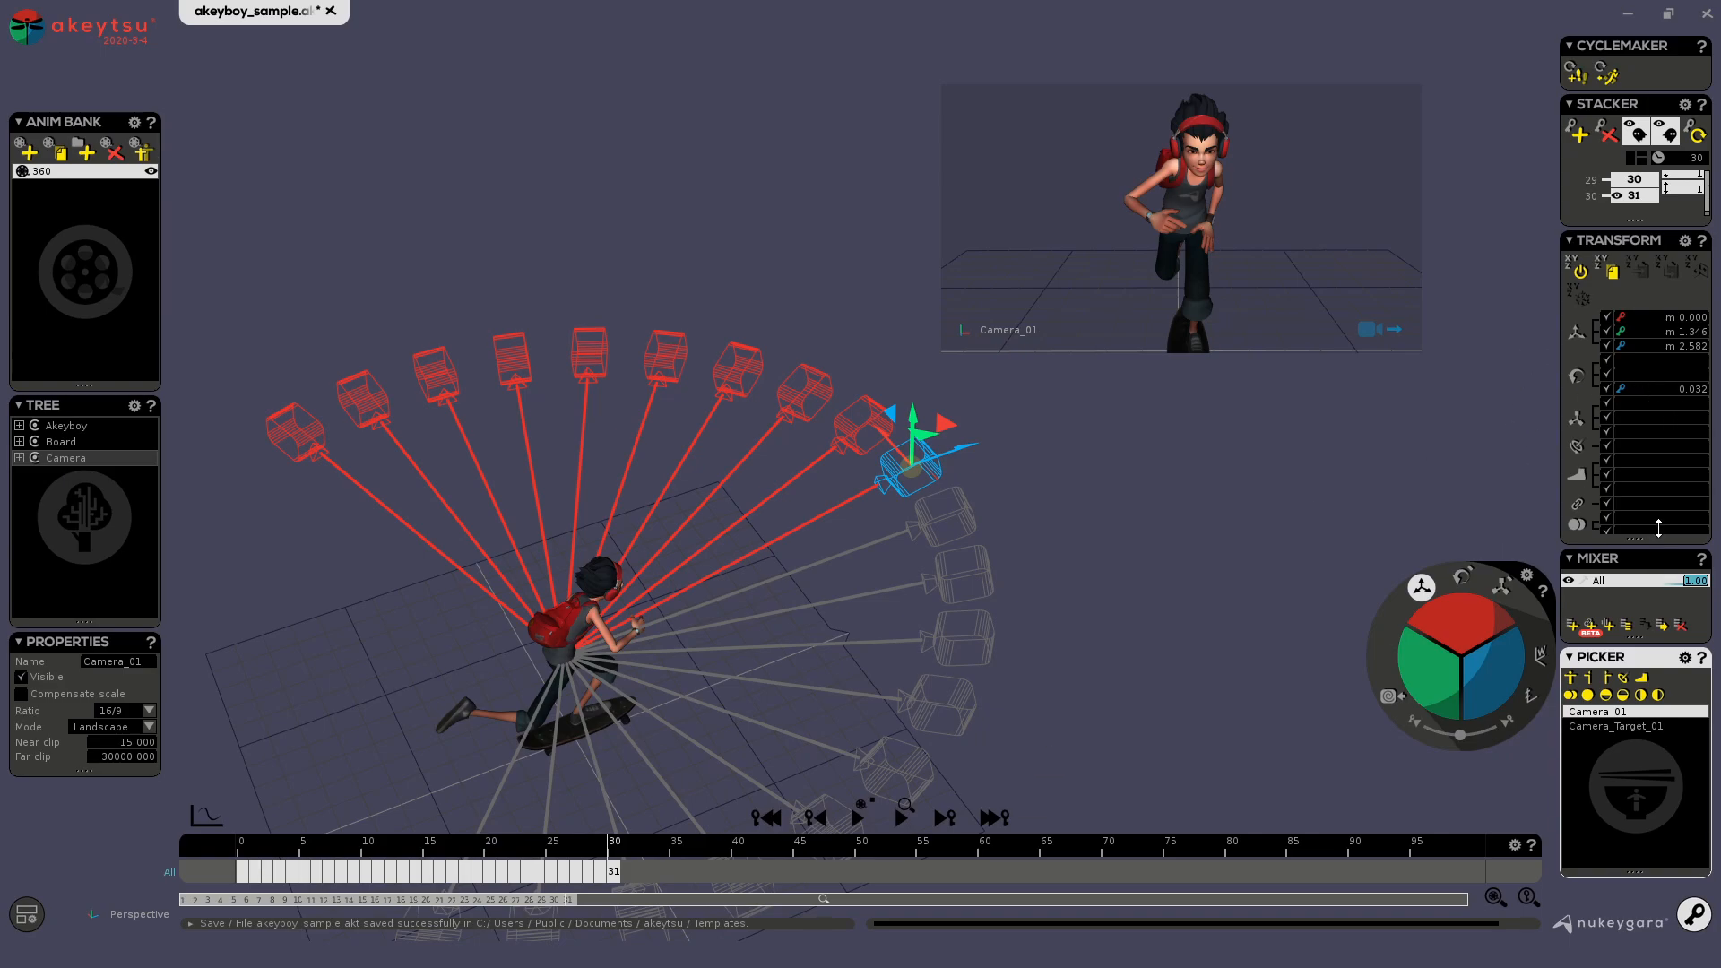
# Reveal the camera's field-of-view channel, try a value of 50, and settle on 15 for all selected keys
pyautogui.moveTo(1661, 548); pyautogui.dragTo(1661, 566)
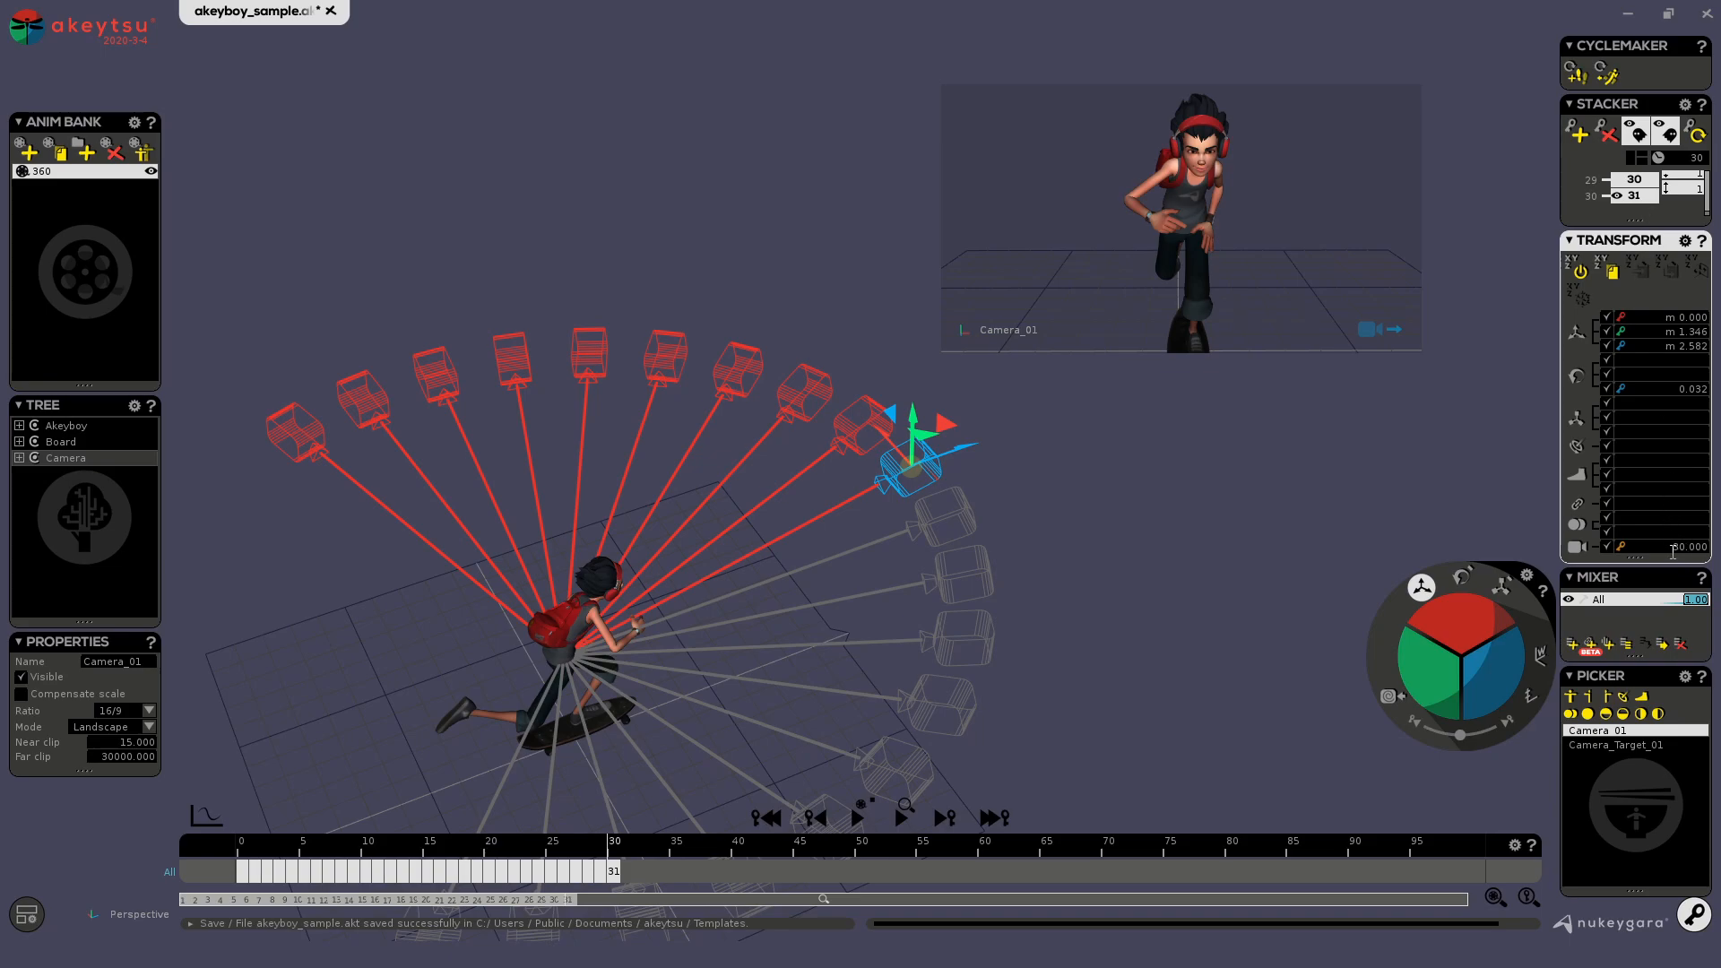
pyautogui.click(1669, 549)
pyautogui.write('50')
pyautogui.press('Return')
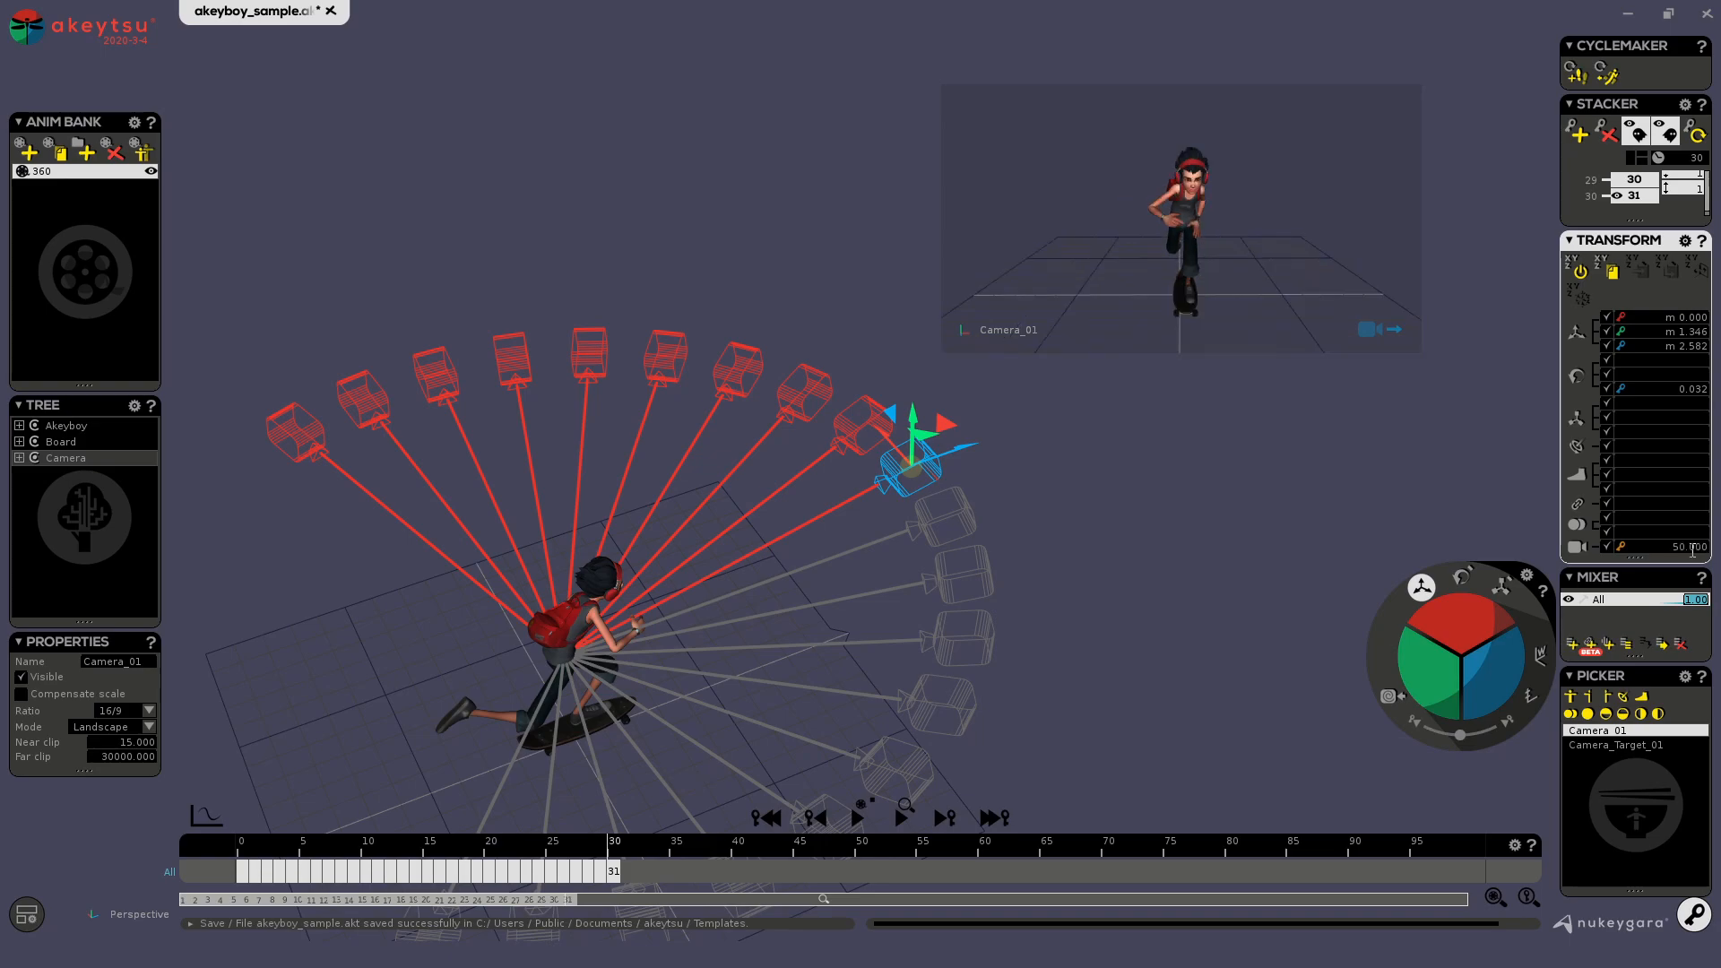
pyautogui.click(1693, 551)
pyautogui.write('15')
pyautogui.press('Return')
# Pull the camera back along its local Z axis to about 5.25 m and scrub the timeline to check the framing
pyautogui.keyDown('alt'); pyautogui.moveTo(950, 450); pyautogui.dragTo(1352, 629); pyautogui.keyUp('alt')
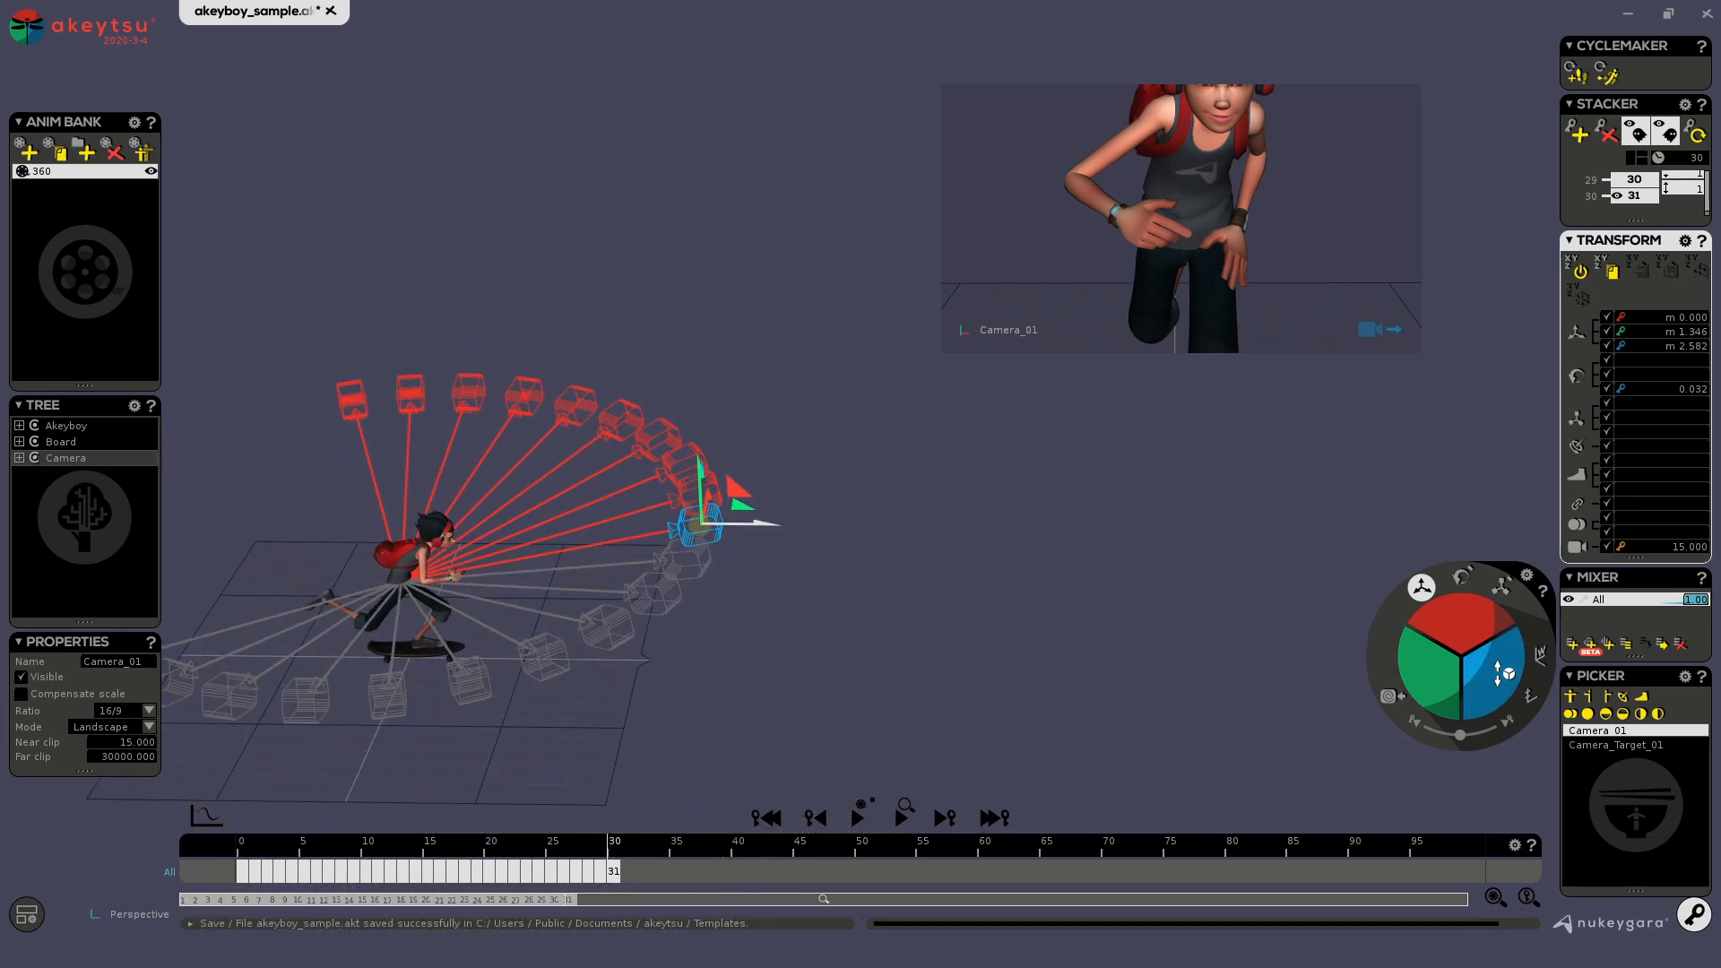
pyautogui.press('w')
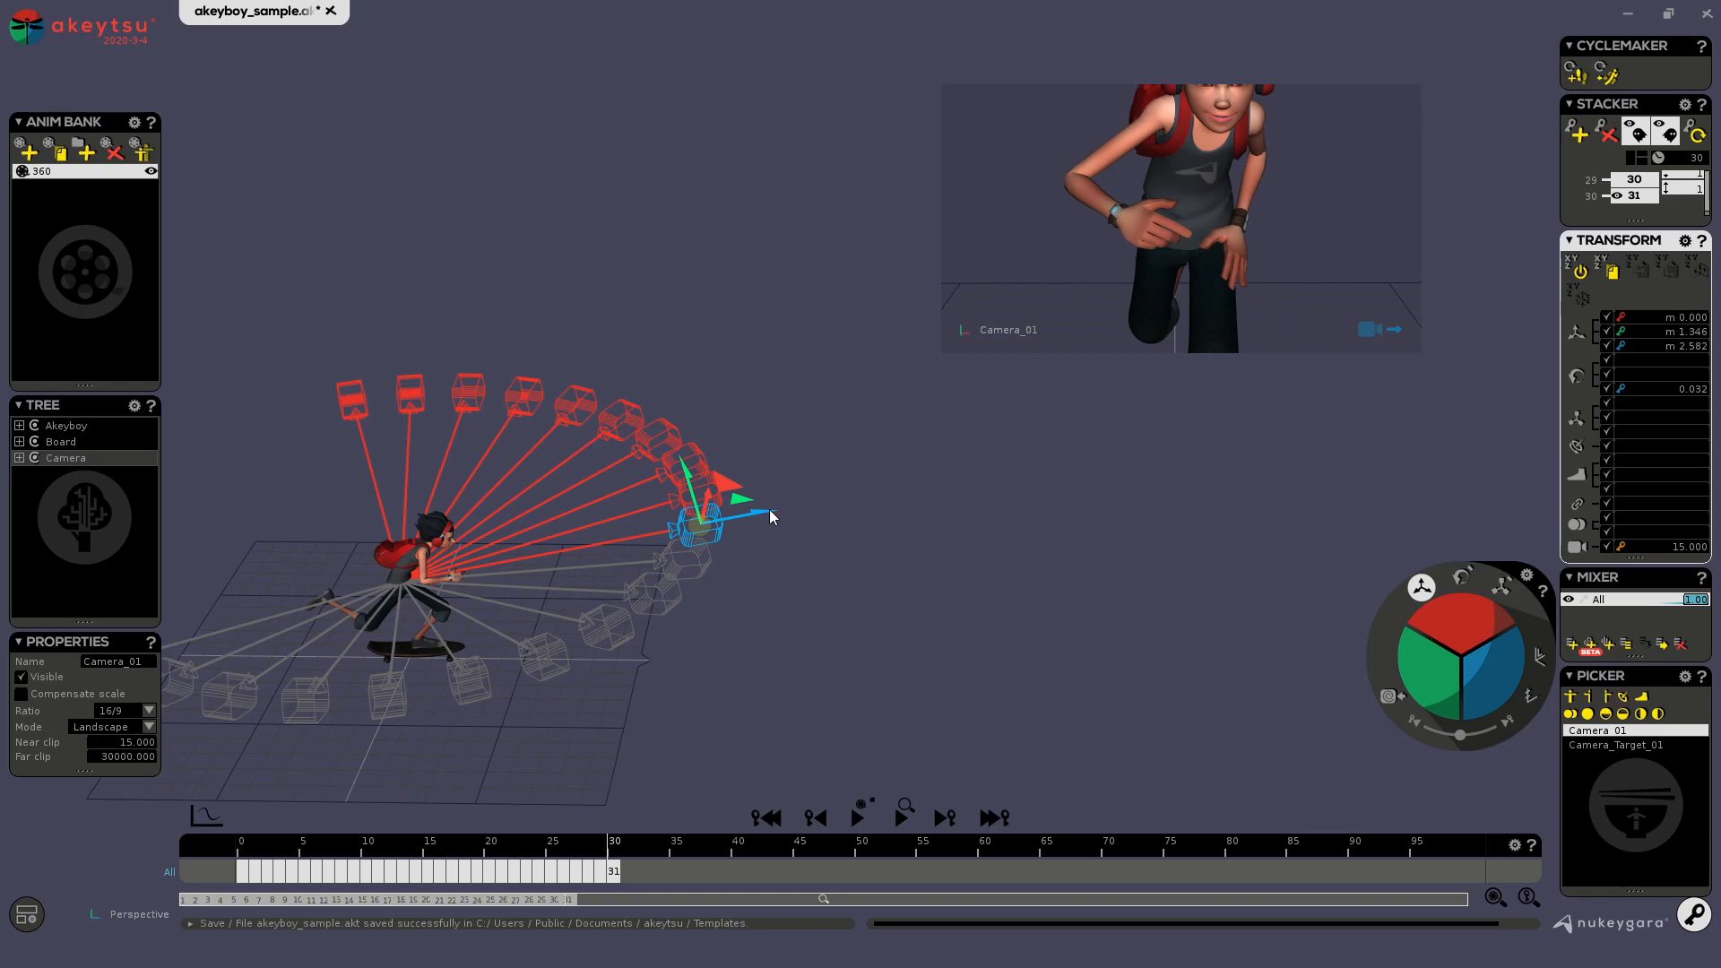
pyautogui.moveTo(755, 514); pyautogui.dragTo(1092, 507)
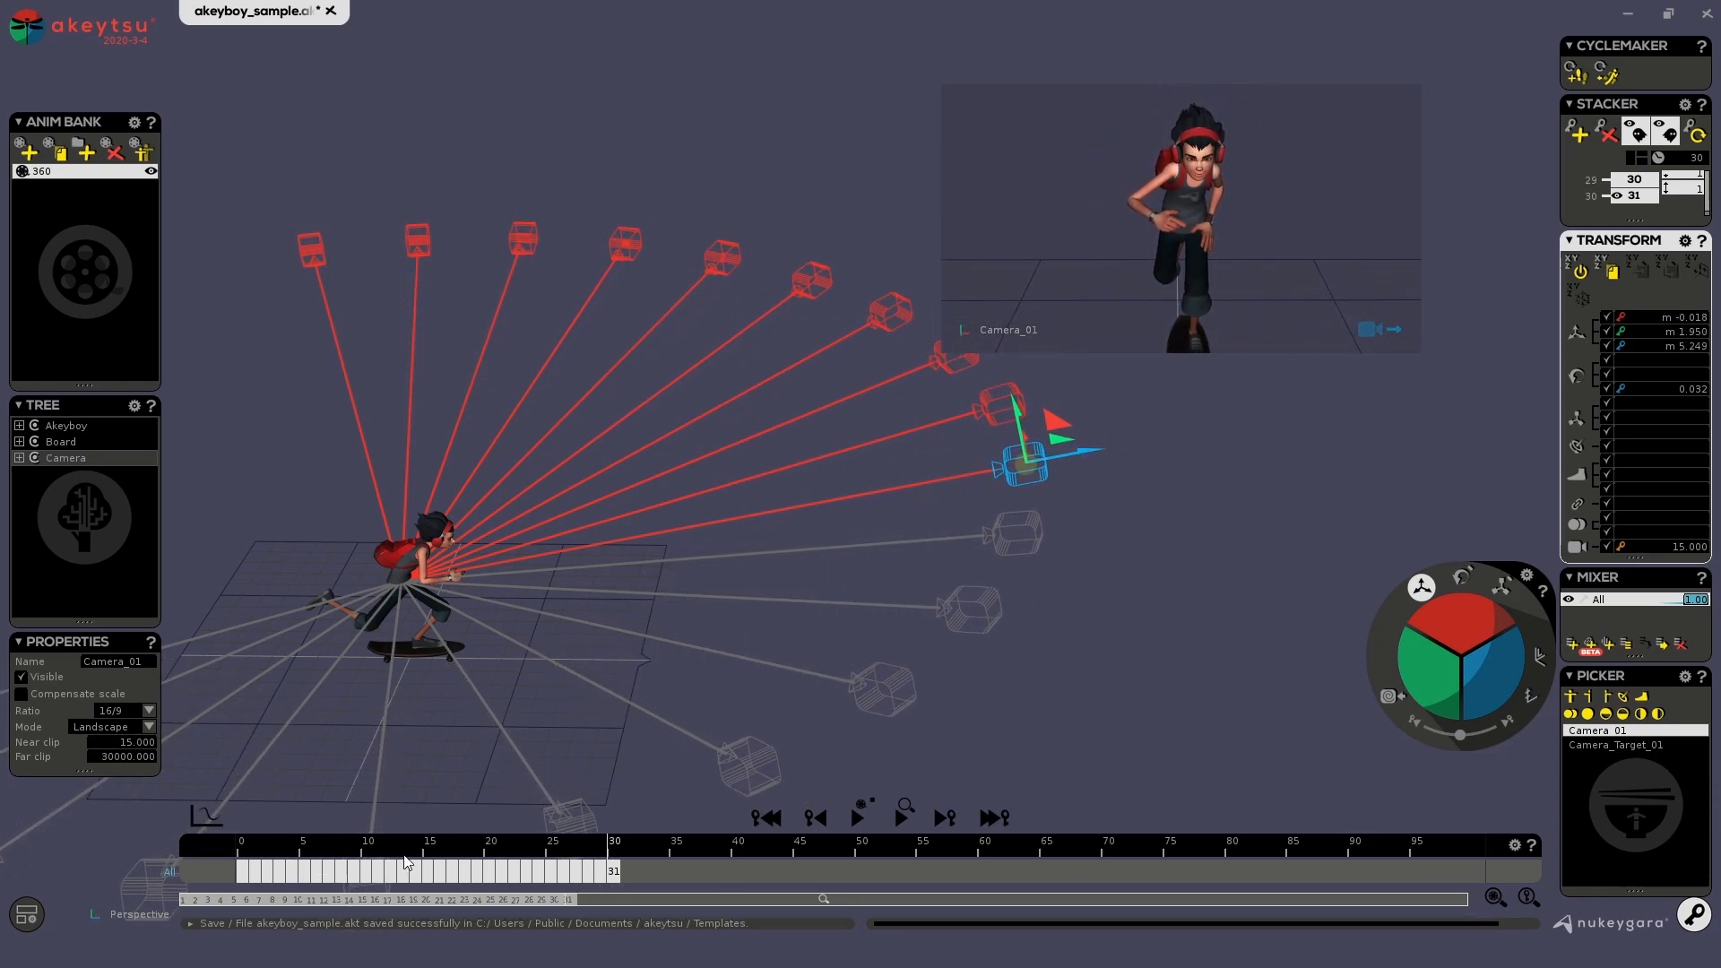
pyautogui.moveTo(596, 854); pyautogui.dragTo(708, 831)
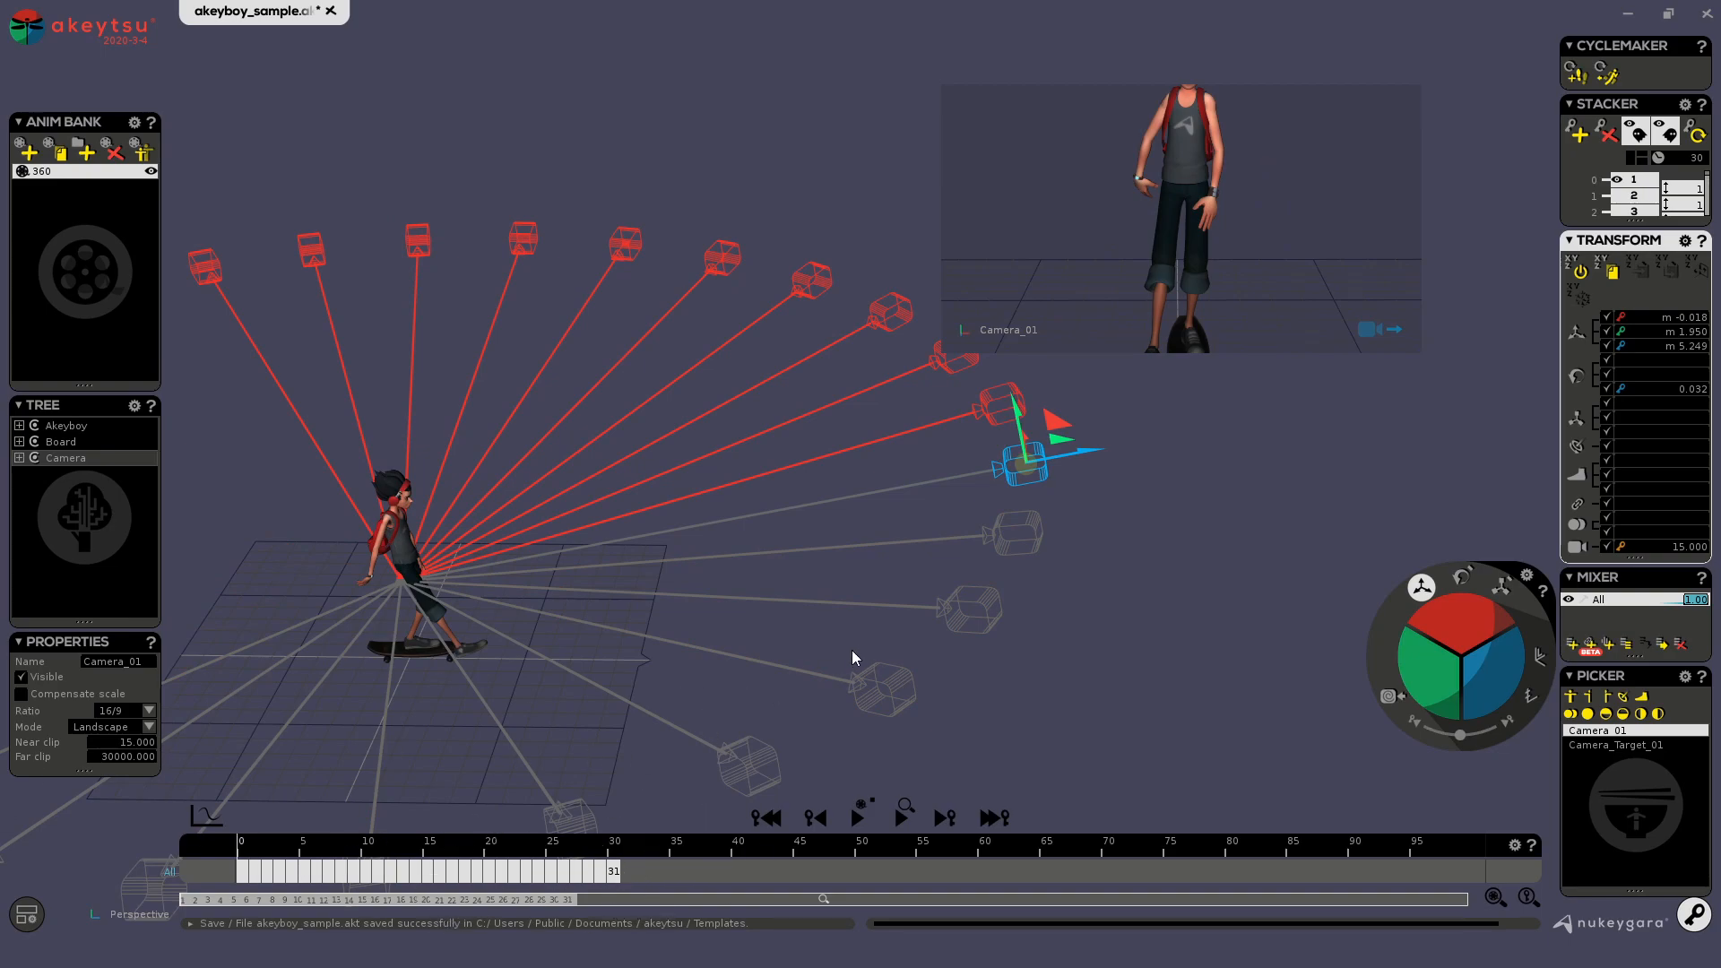
# Set the total duration of the selected camera keys to 90 frames
pyautogui.keyDown('alt'); pyautogui.moveTo(852, 647); pyautogui.dragTo(922, 620); pyautogui.keyUp('alt')
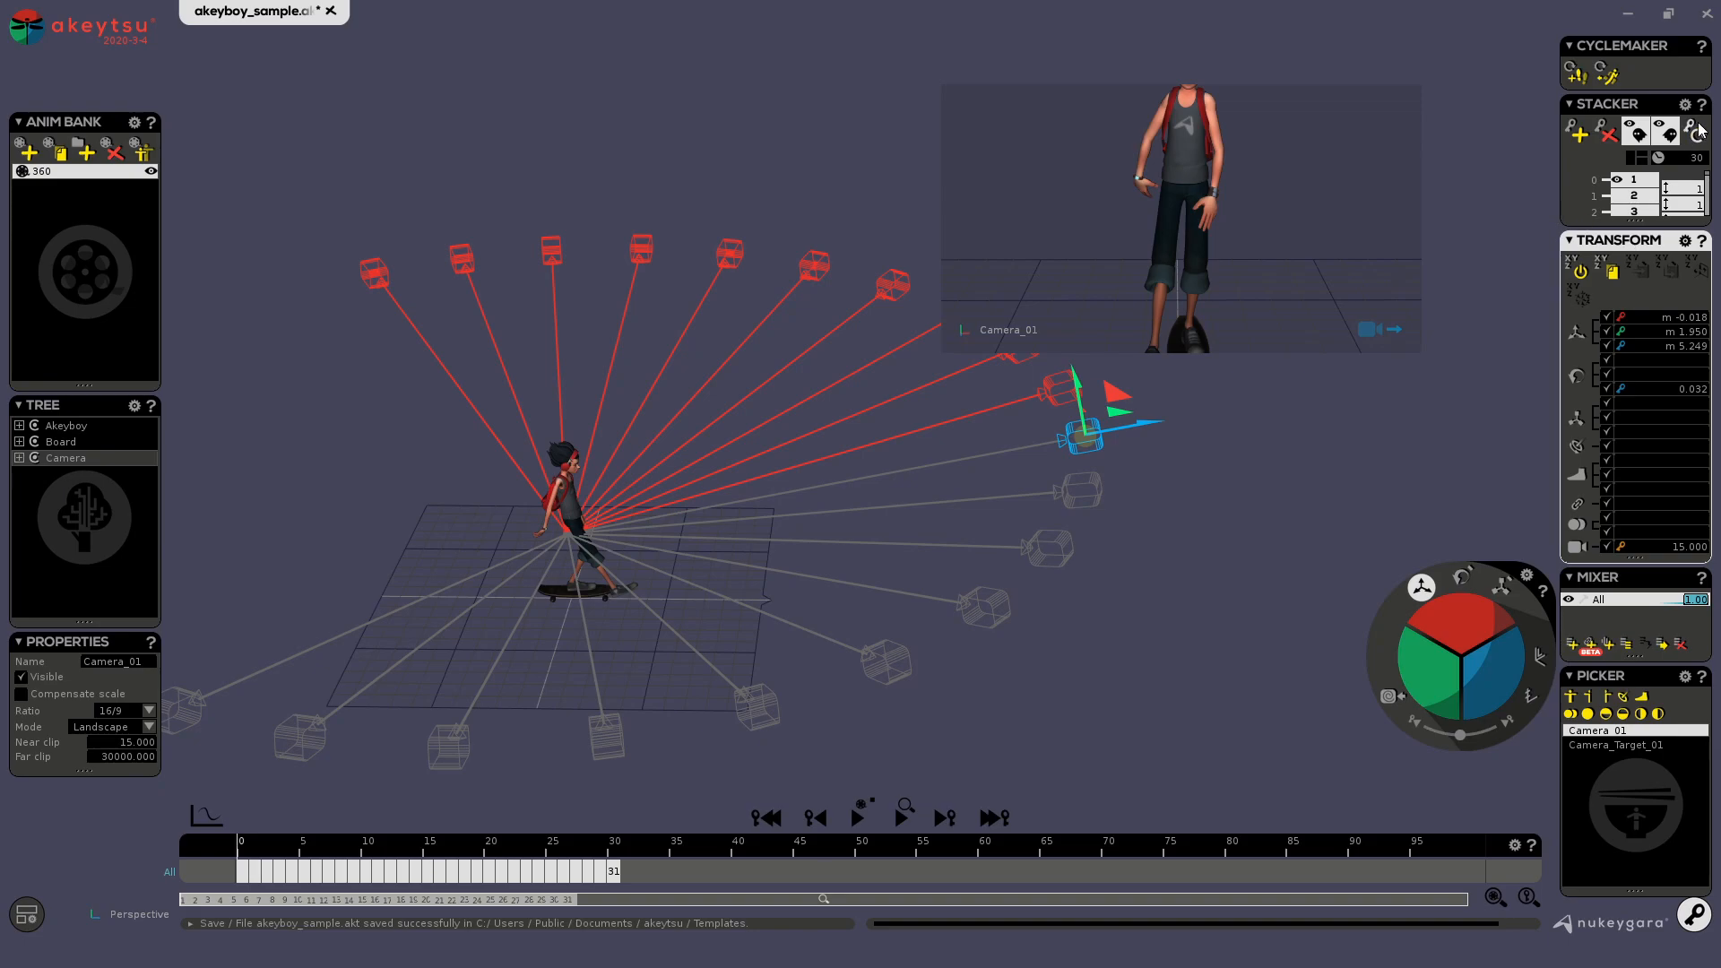
pyautogui.doubleClick(1694, 158)
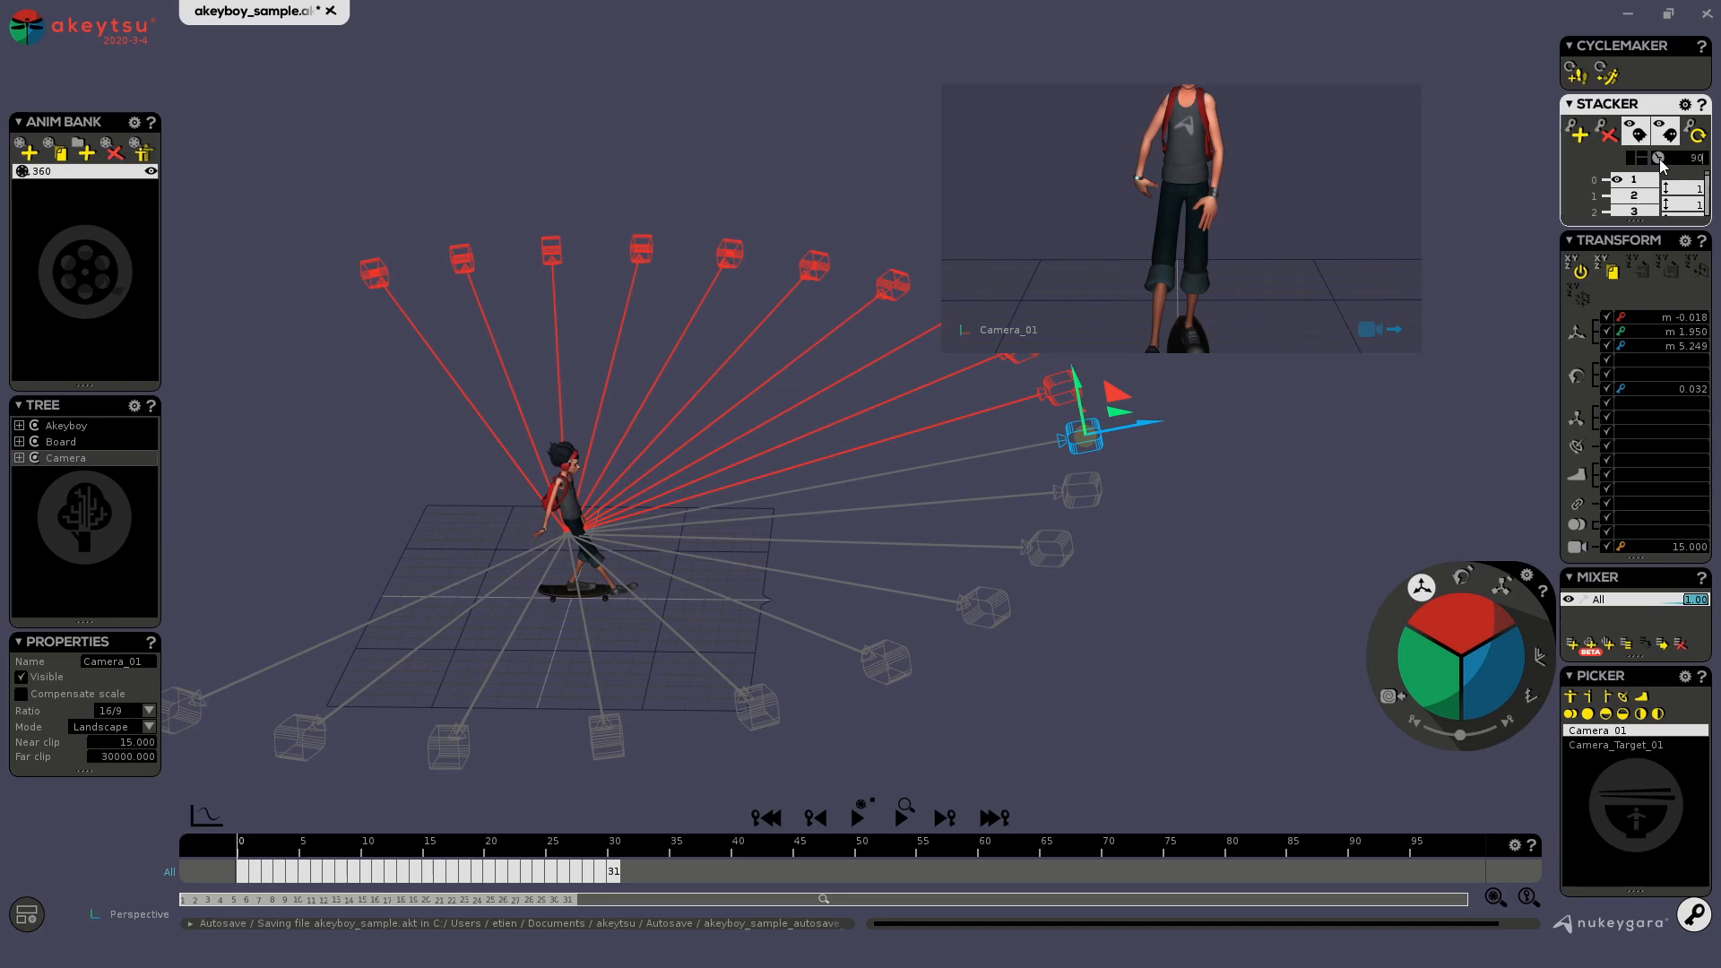
pyautogui.press('Return')
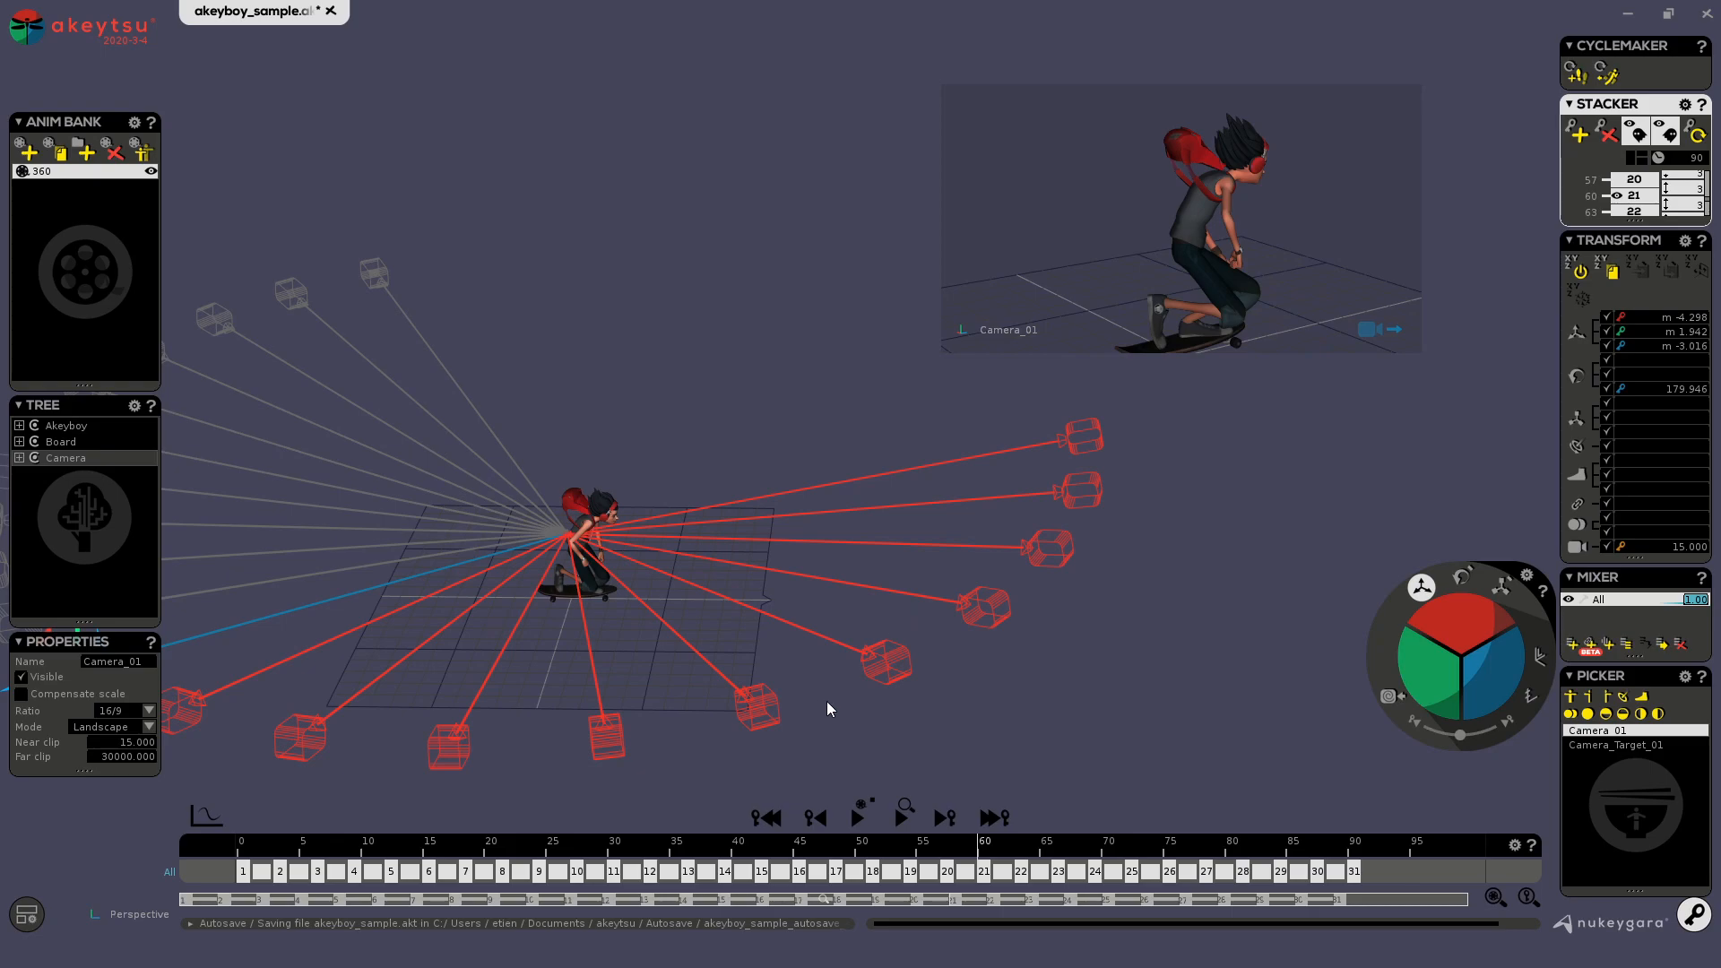
pyautogui.scroll(-4, 1063, 659)
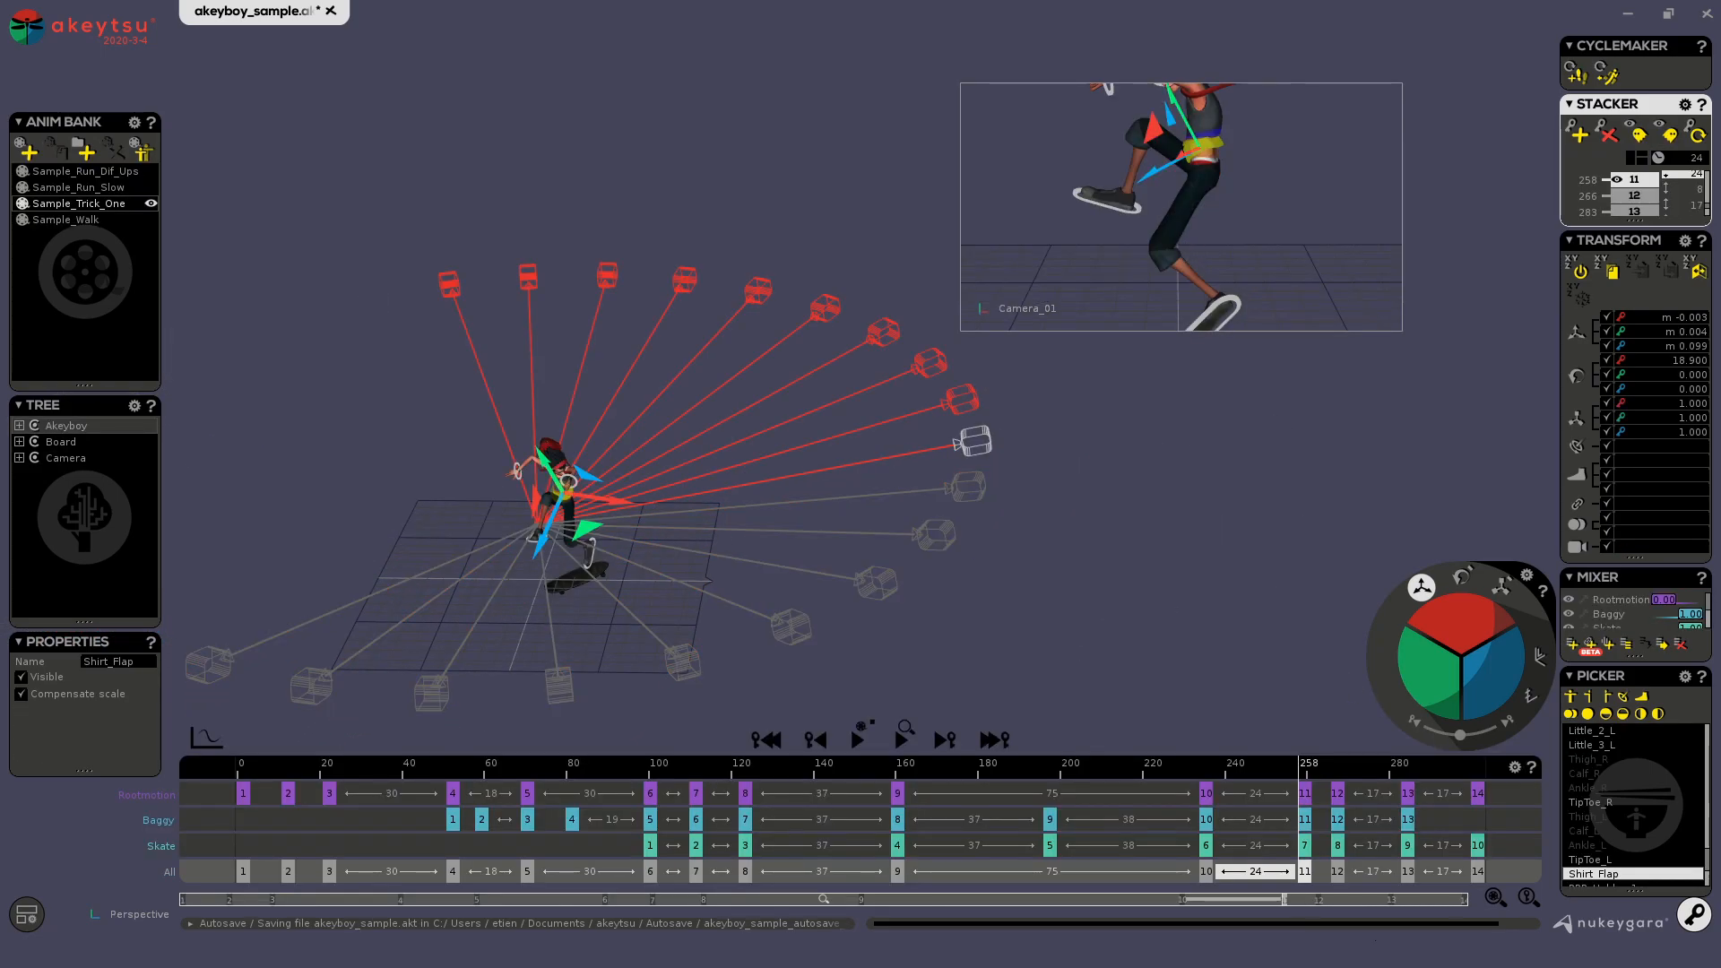
# Examine the unified timelines option in the Timebar preferences and scrub Sample_Trick_One to its last key
pyautogui.click(1515, 768)
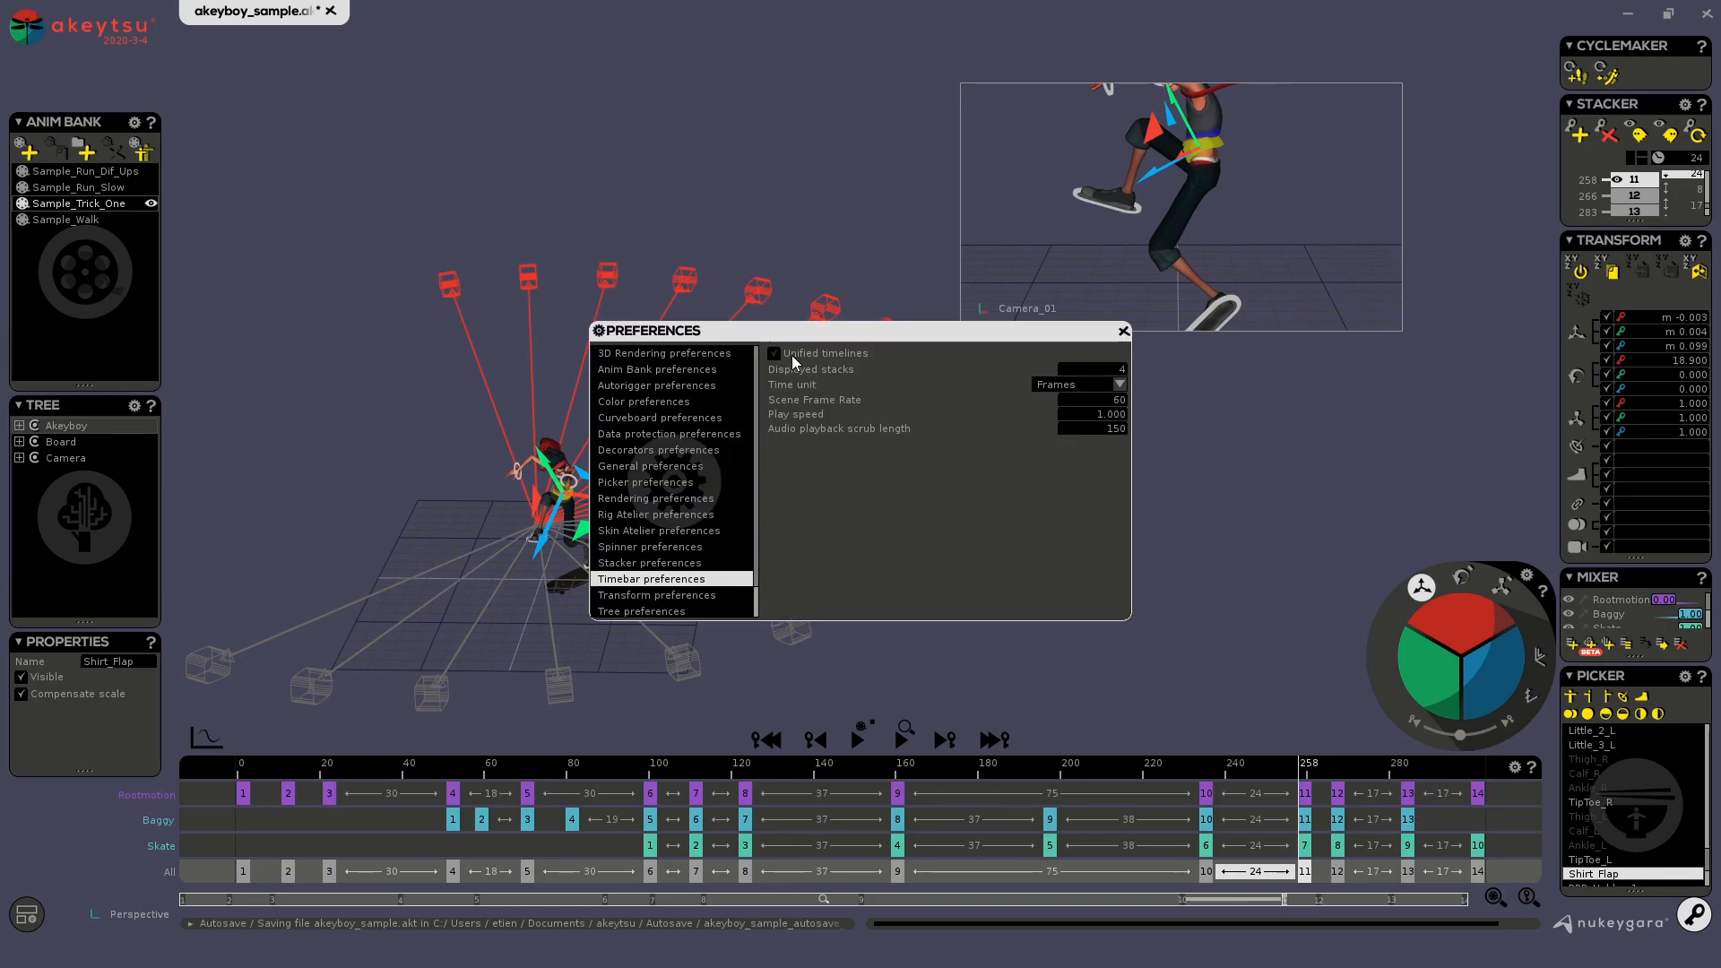
pyautogui.moveTo(846, 333); pyautogui.dragTo(1212, 354)
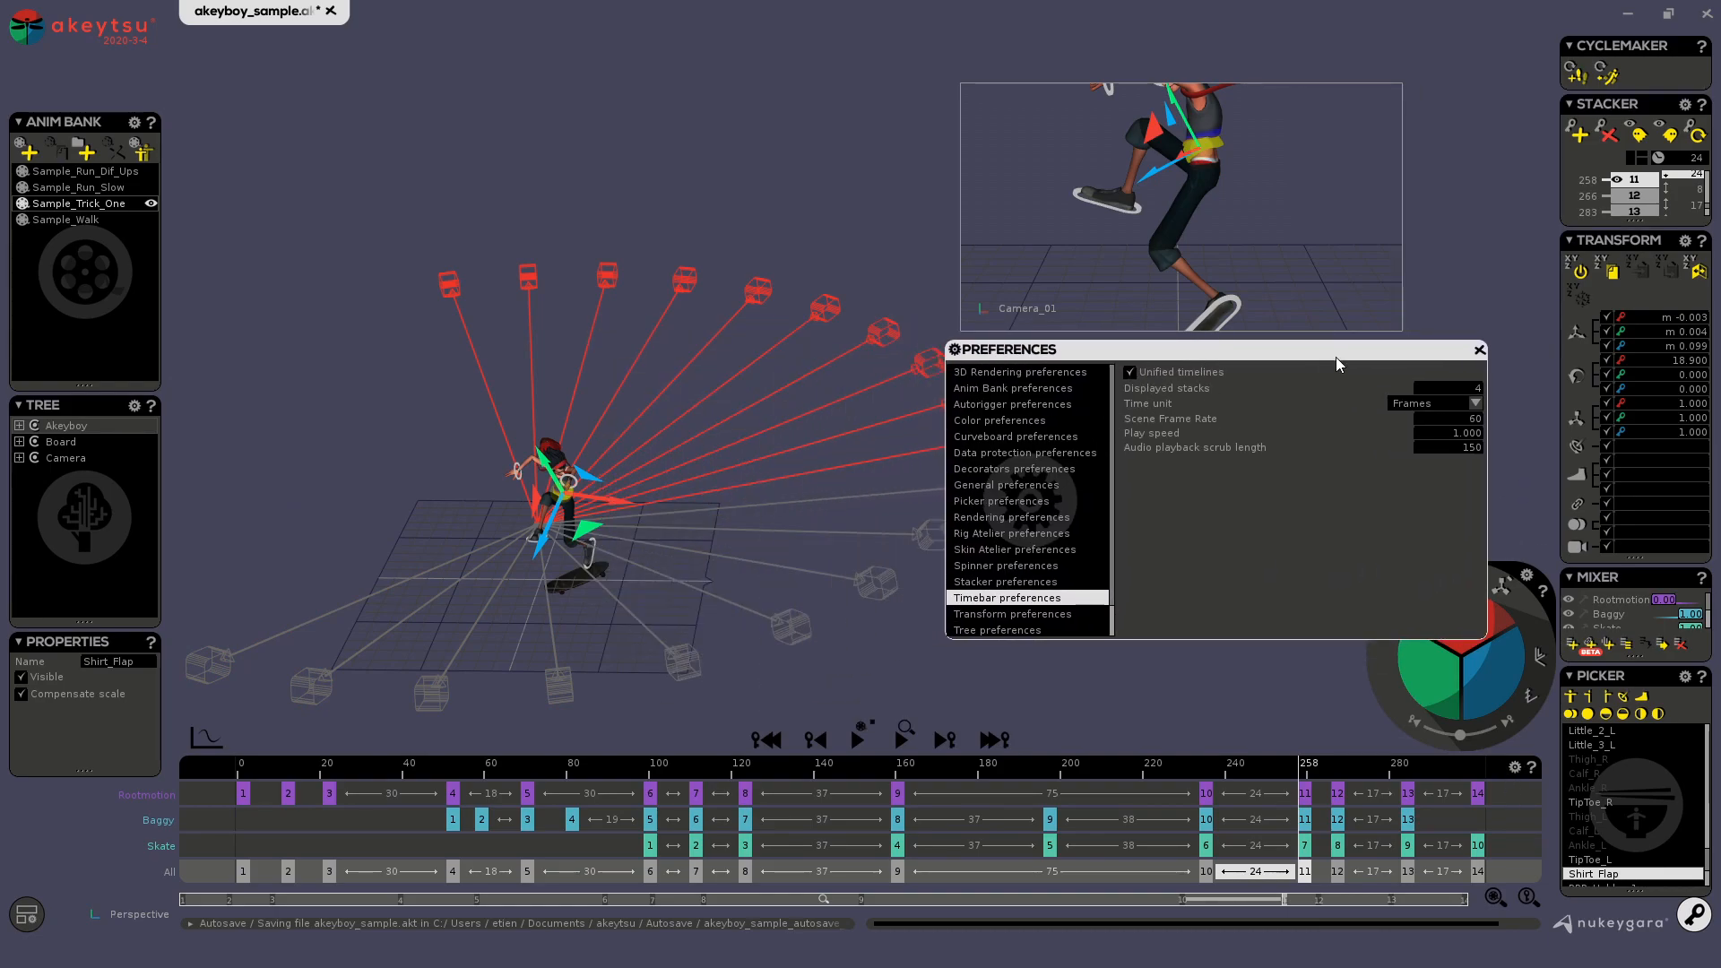
pyautogui.click(1480, 350)
pyautogui.moveTo(1338, 770); pyautogui.dragTo(1485, 791)
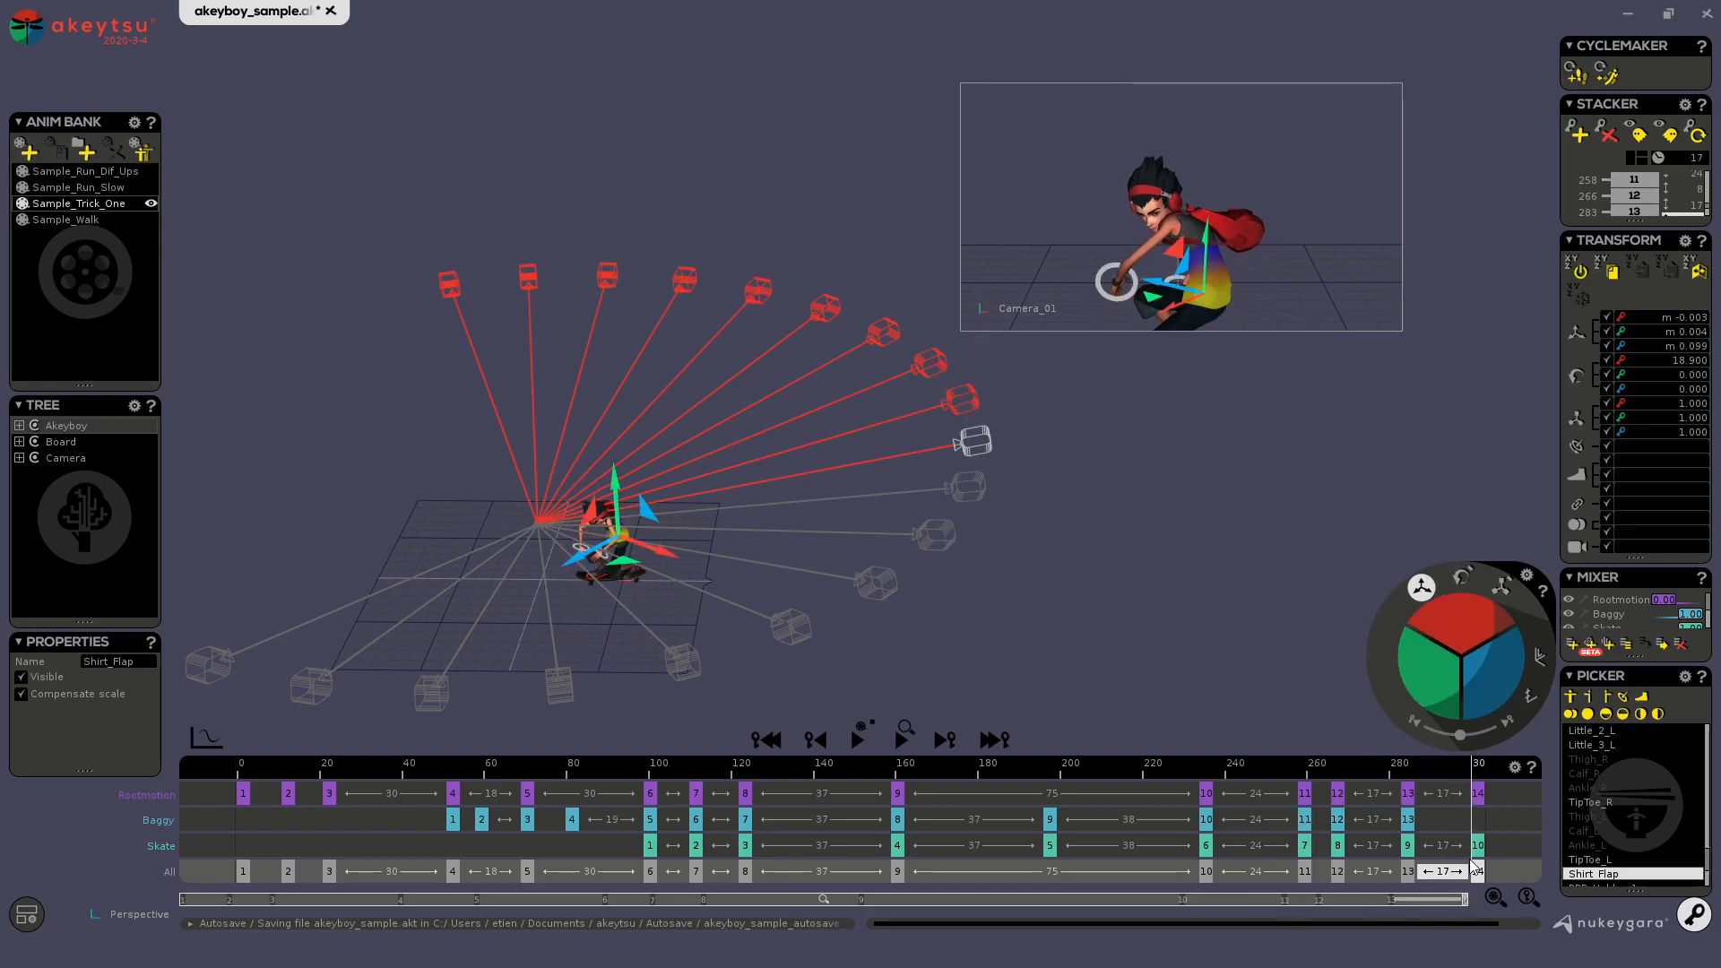
pyautogui.scroll(-2, 1640, 190)
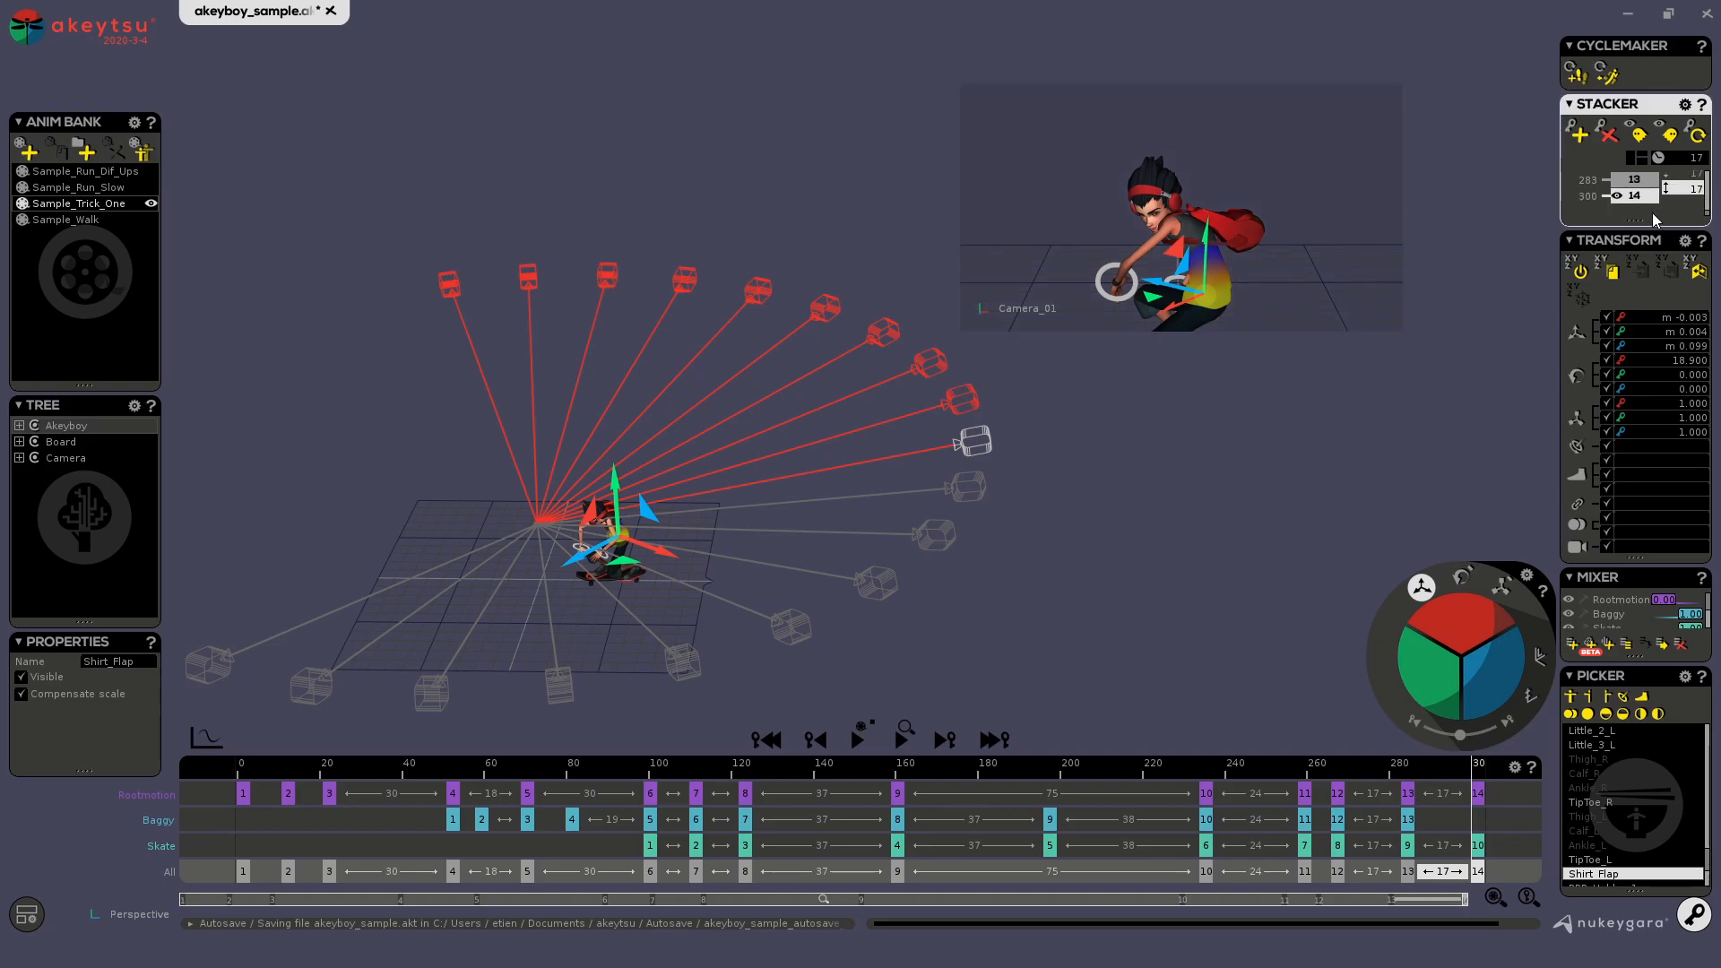
# Reselect Camera_01 with all of its keys and stretch their total duration to 300 frames
pyautogui.click(979, 441)
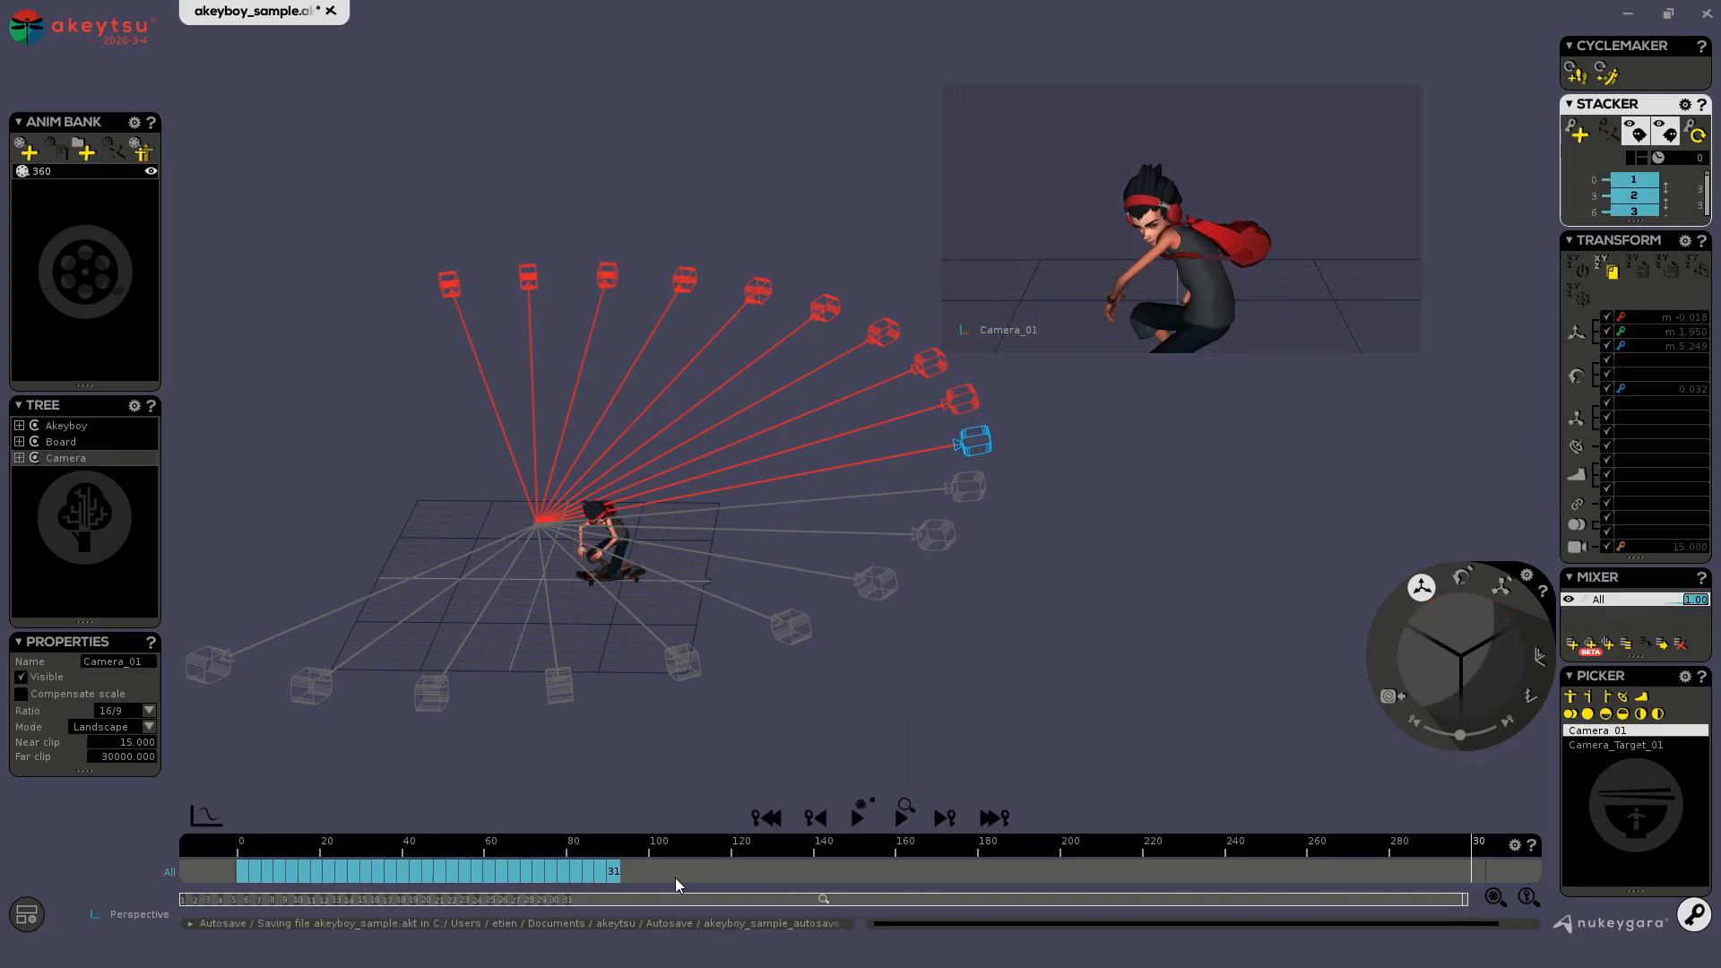
pyautogui.click(243, 878)
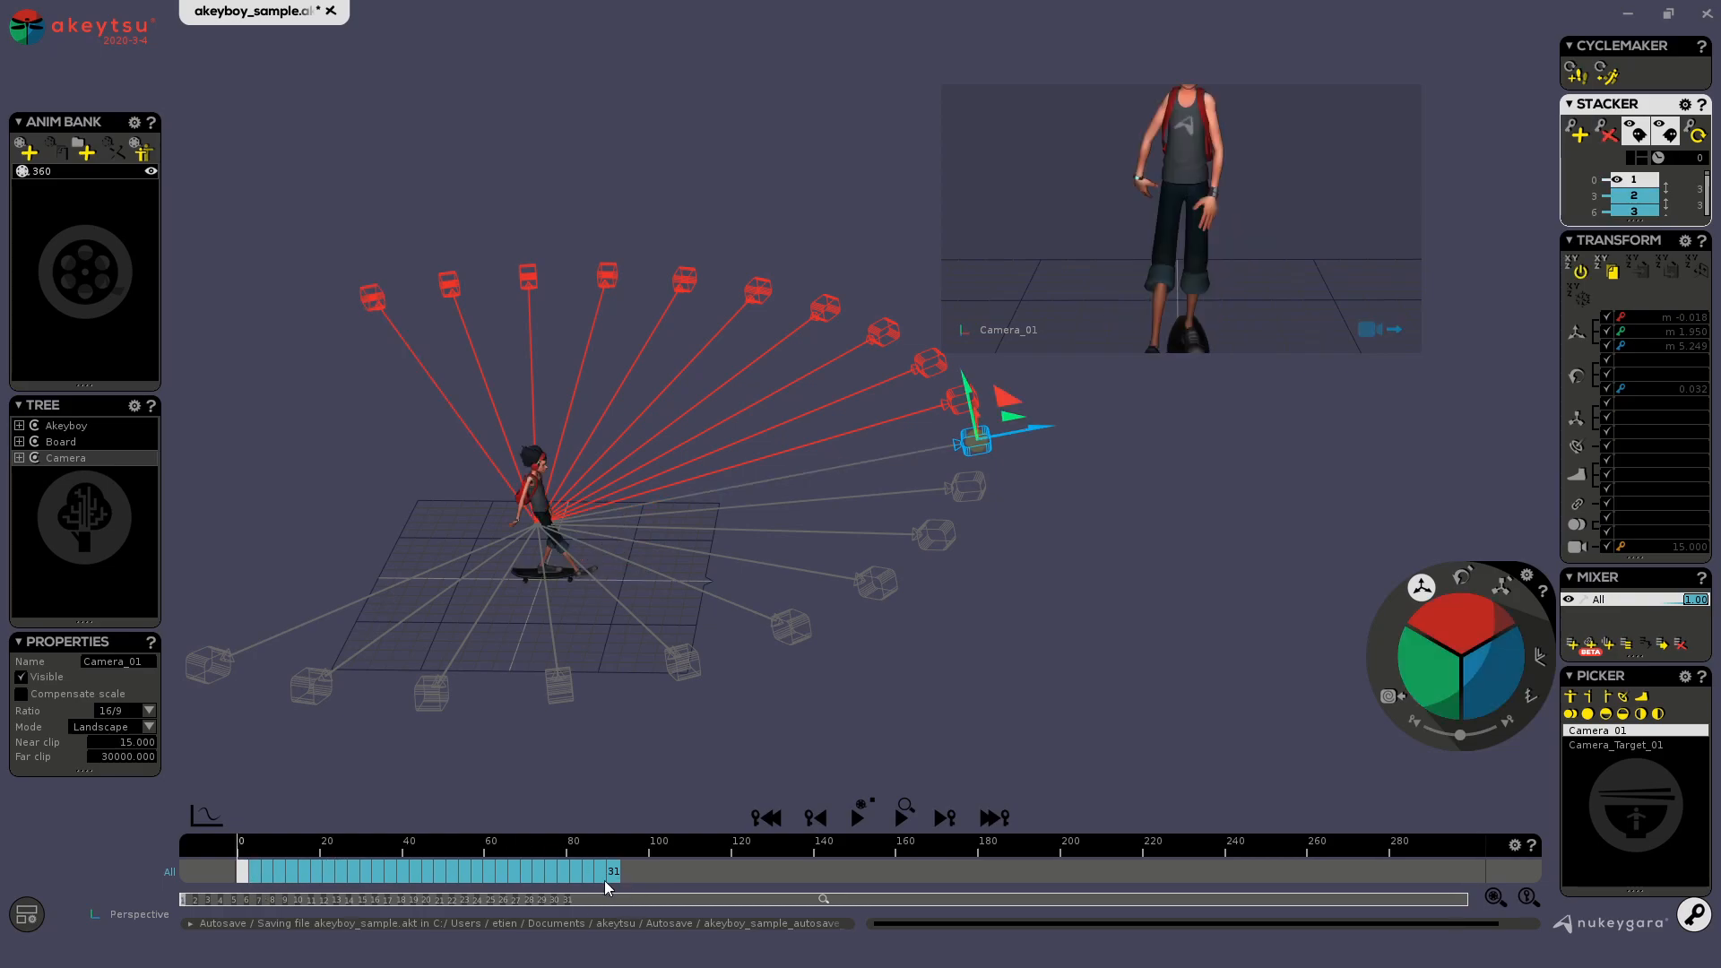
pyautogui.keyDown('shift'); pyautogui.click(607, 881); pyautogui.keyUp('shift')
pyautogui.moveTo(628, 846); pyautogui.dragTo(1530, 868)
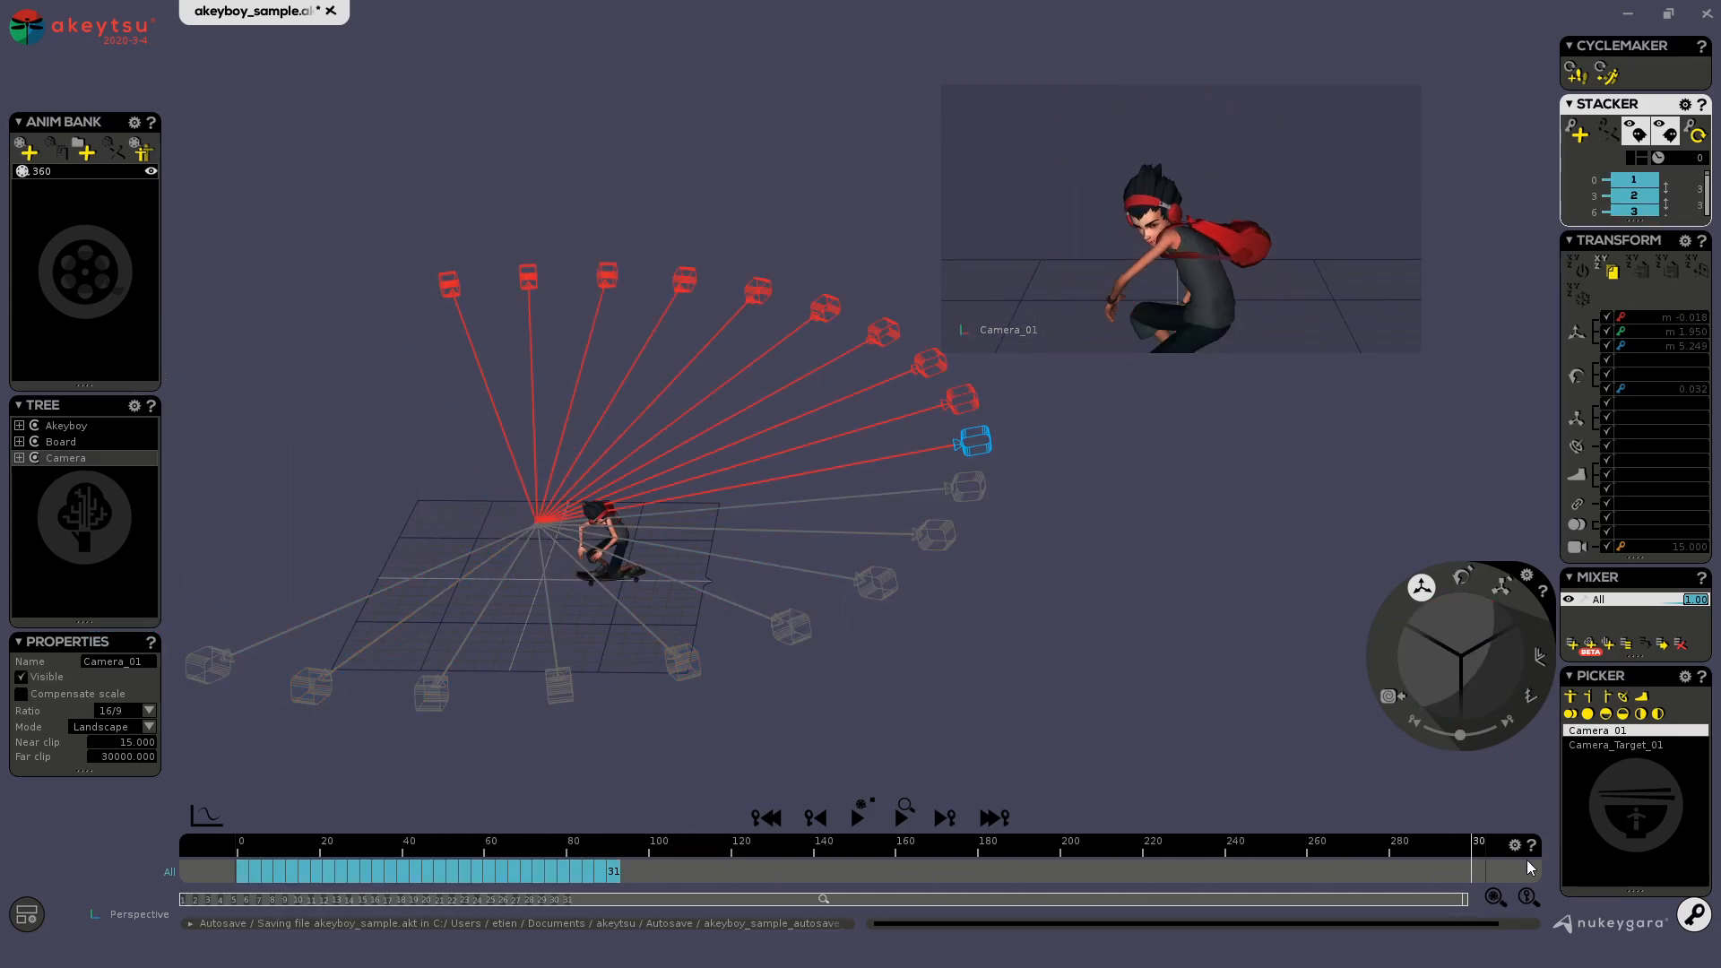
pyautogui.click(615, 871)
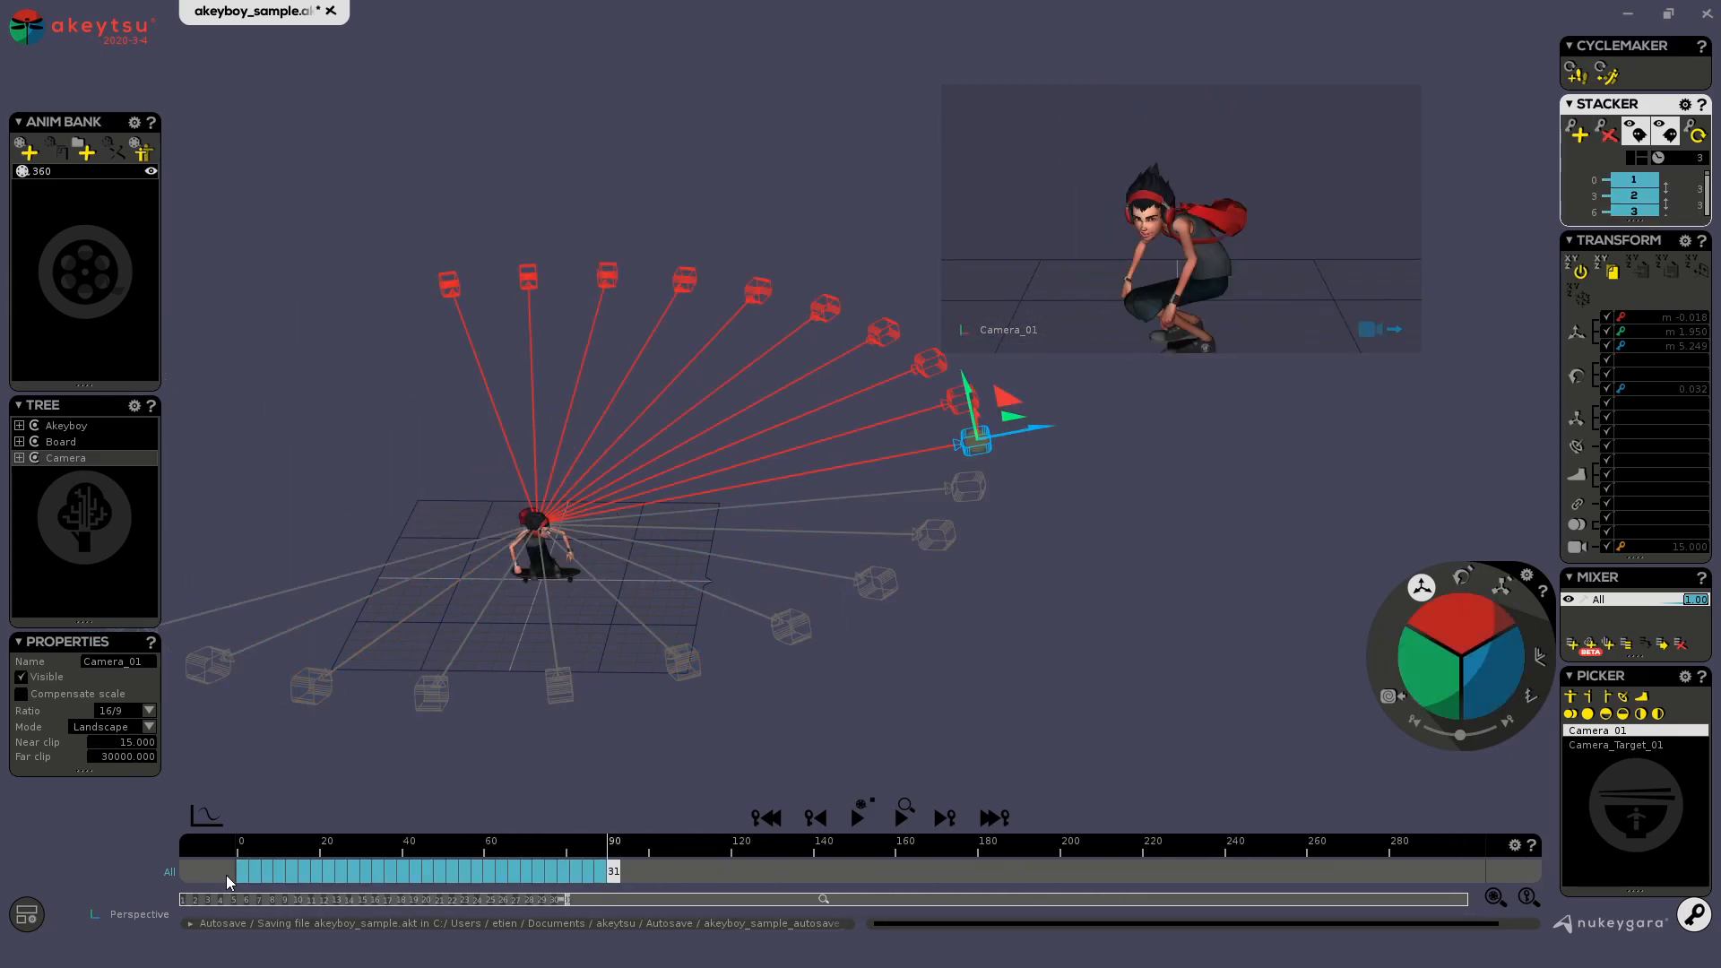
pyautogui.keyDown('shift'); pyautogui.click(242, 875); pyautogui.keyUp('shift')
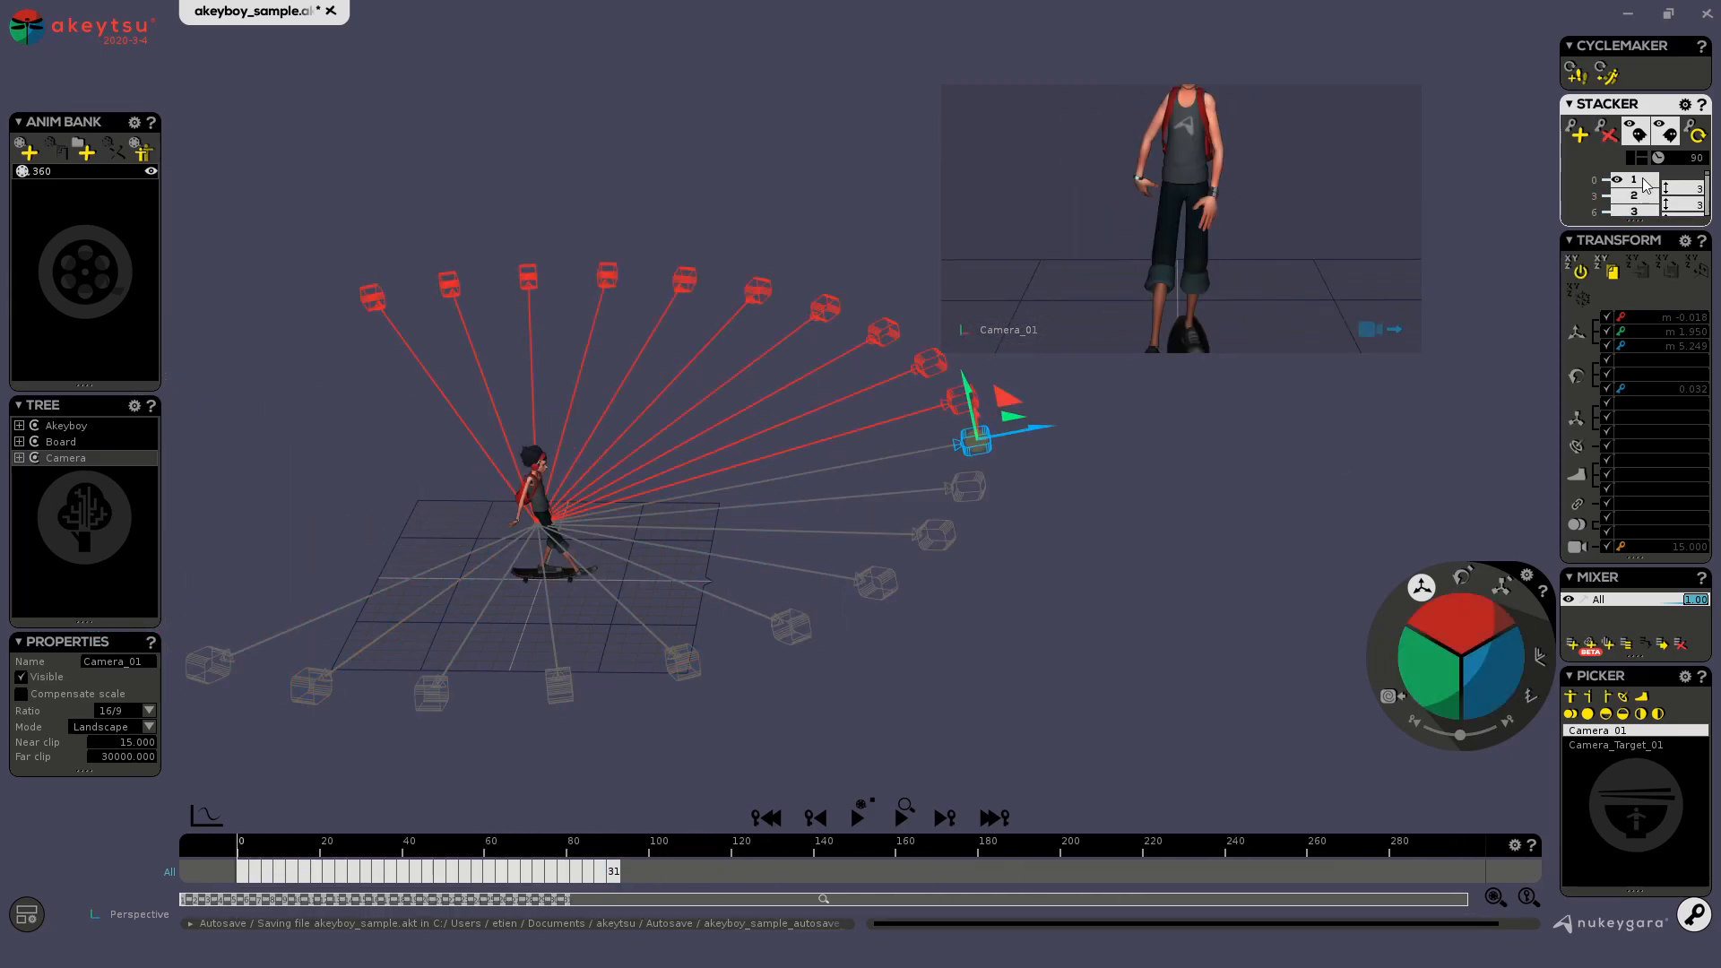
pyautogui.write('300')
pyautogui.press('Return')
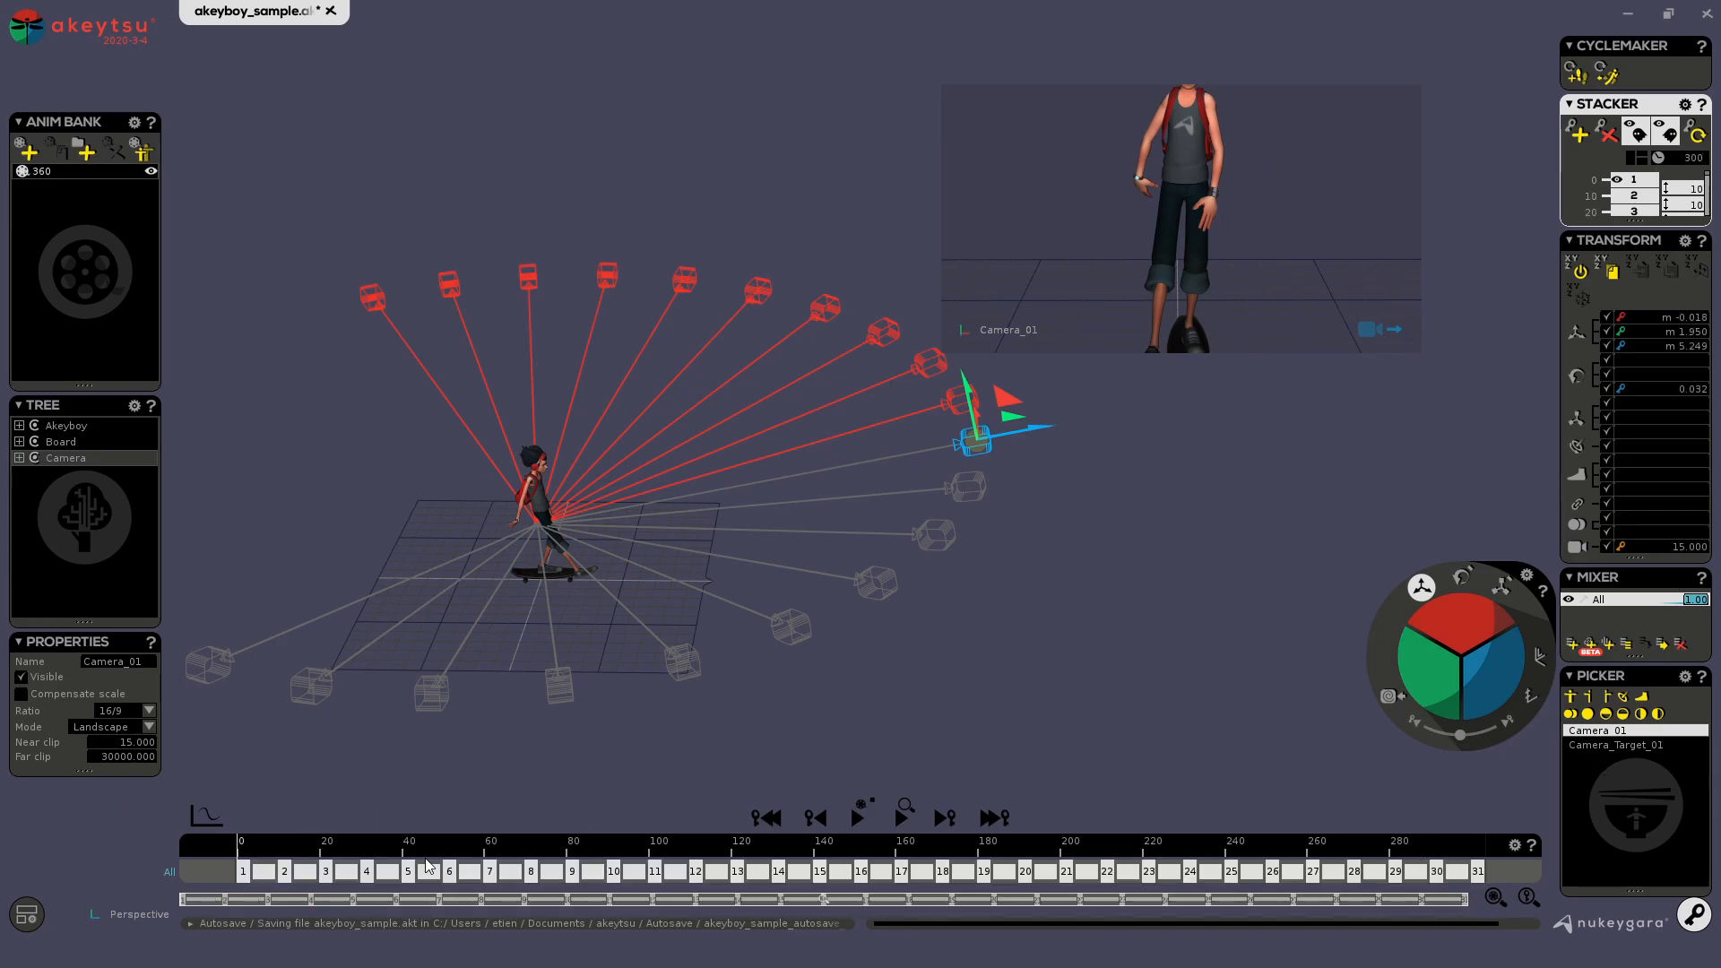
# Play the animation from the first frame and check the camera's full turn around the character
pyautogui.moveTo(245, 843); pyautogui.dragTo(83, 806)
pyautogui.press('space')
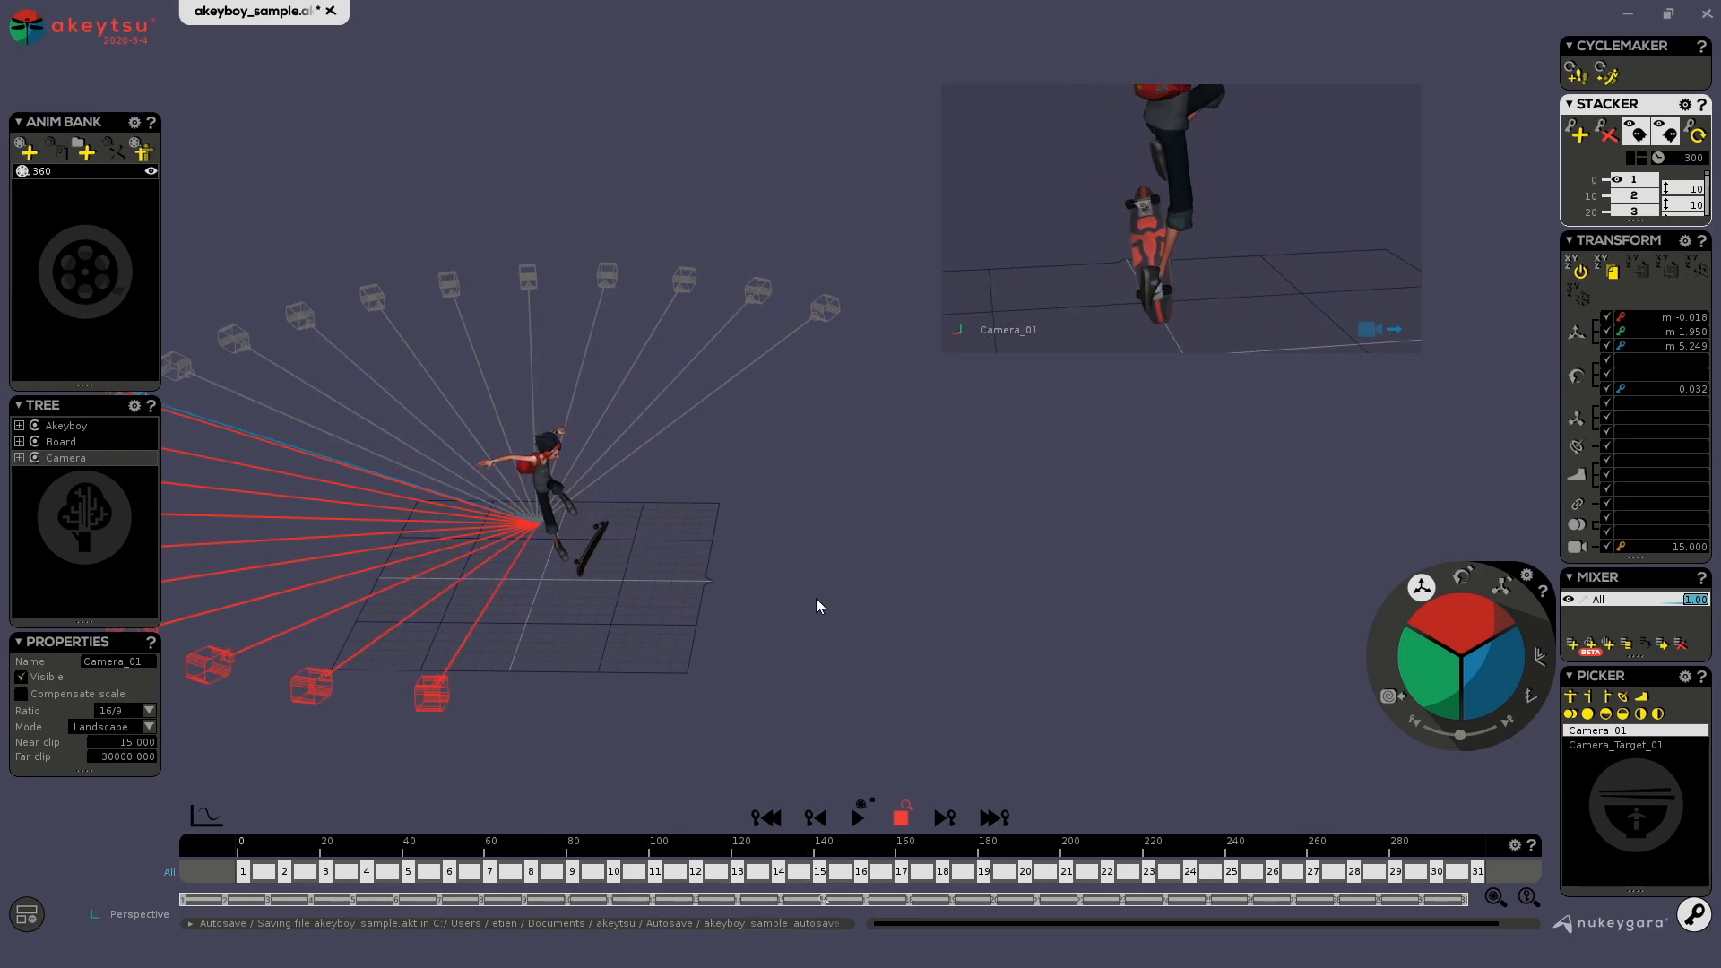
pyautogui.moveTo(1069, 538)
pyautogui.mouseDown(button='middle')
pyautogui.moveTo(983, 607)
pyautogui.moveTo(942, 595)
pyautogui.moveTo(1040, 578)
pyautogui.moveTo(949, 454)
pyautogui.moveTo(1061, 546)
pyautogui.mouseUp(button='middle')
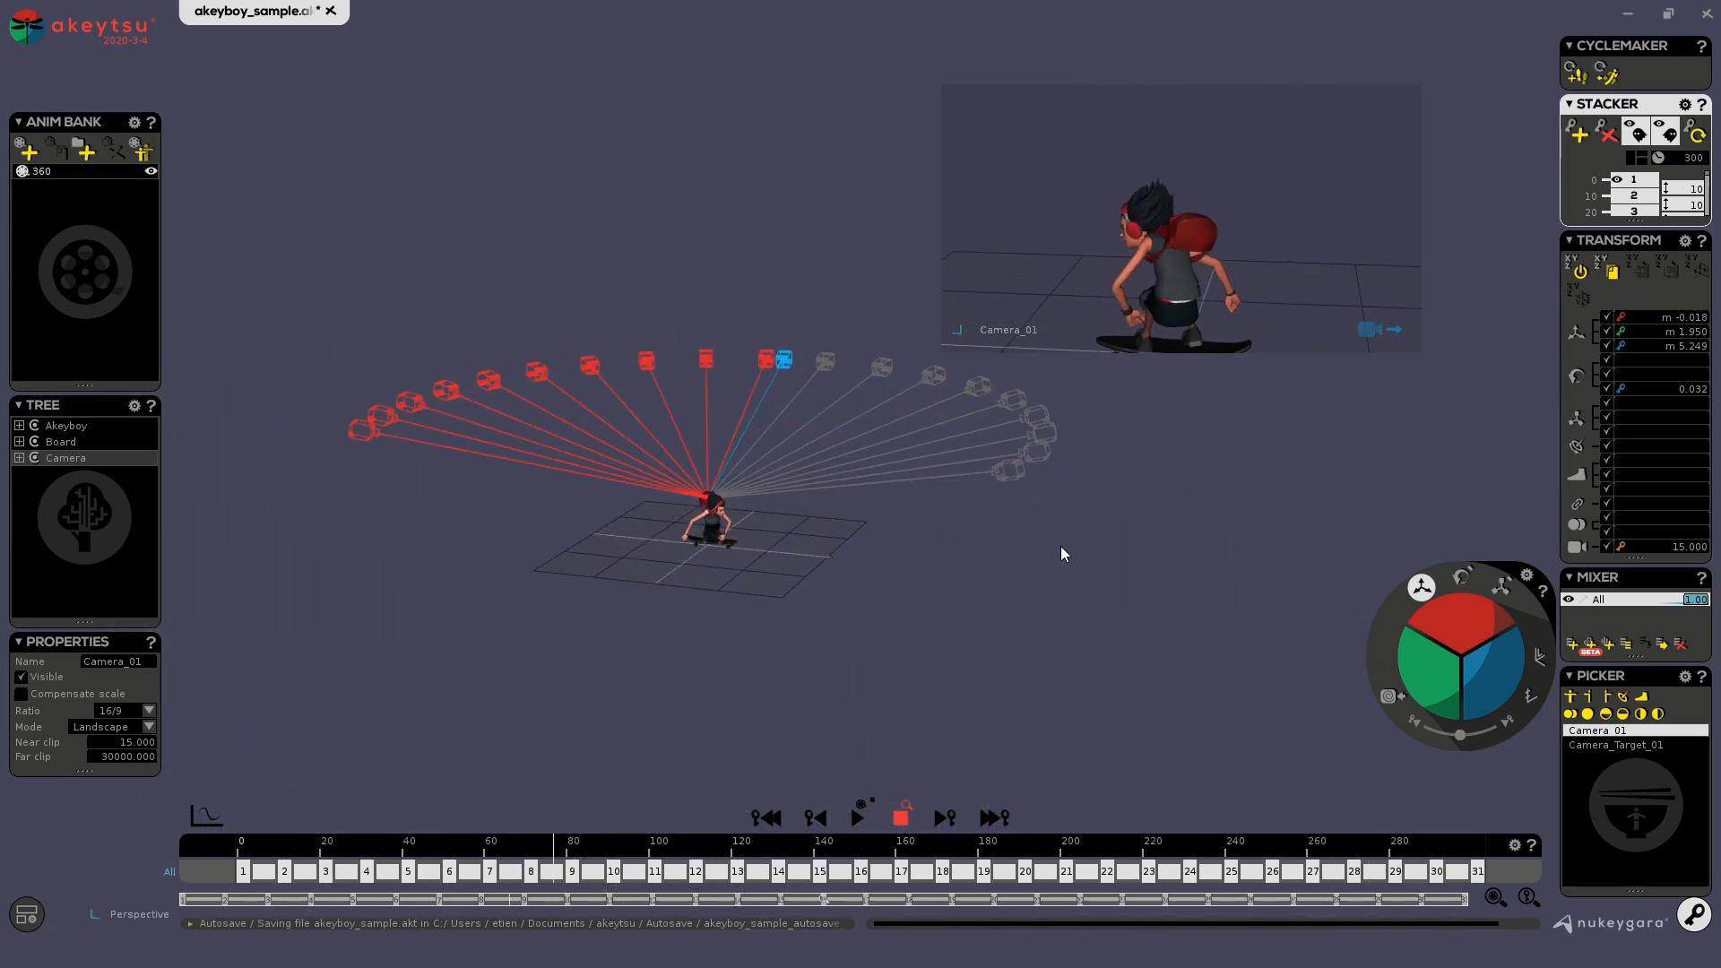